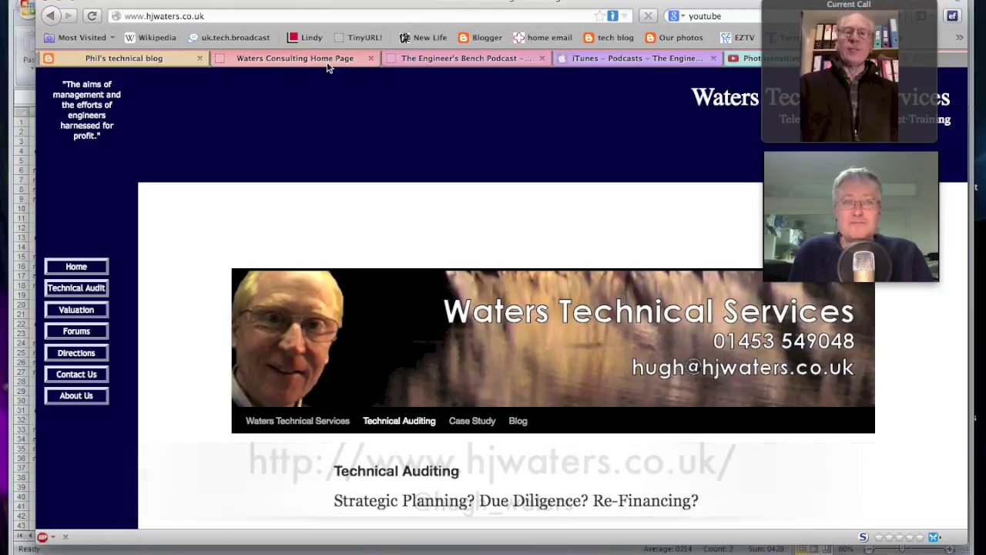
# Step: View the Engineer's Bench Podcast page, the technical blog's latest post and the podcast's iTunes Preview page
pyautogui.click(438, 60)
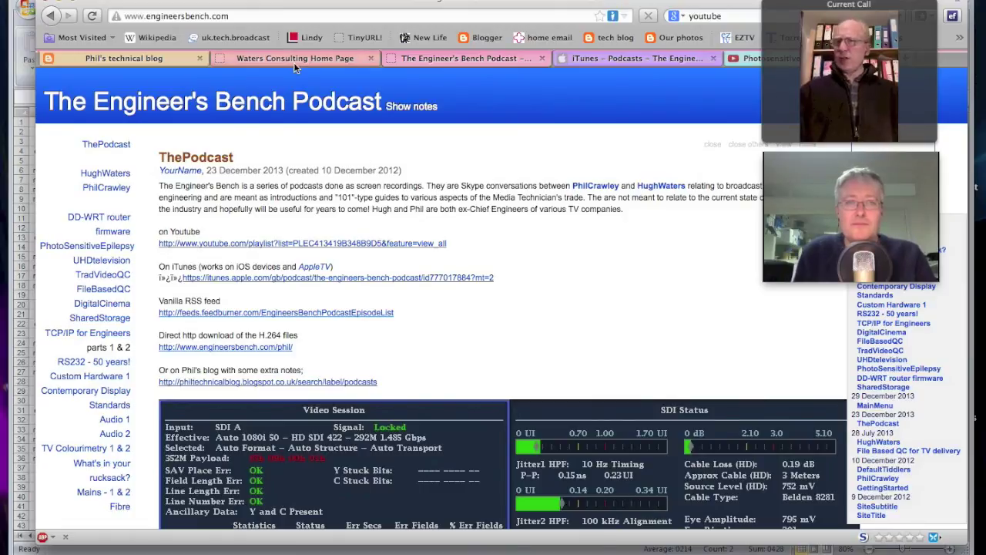
pyautogui.click(91, 57)
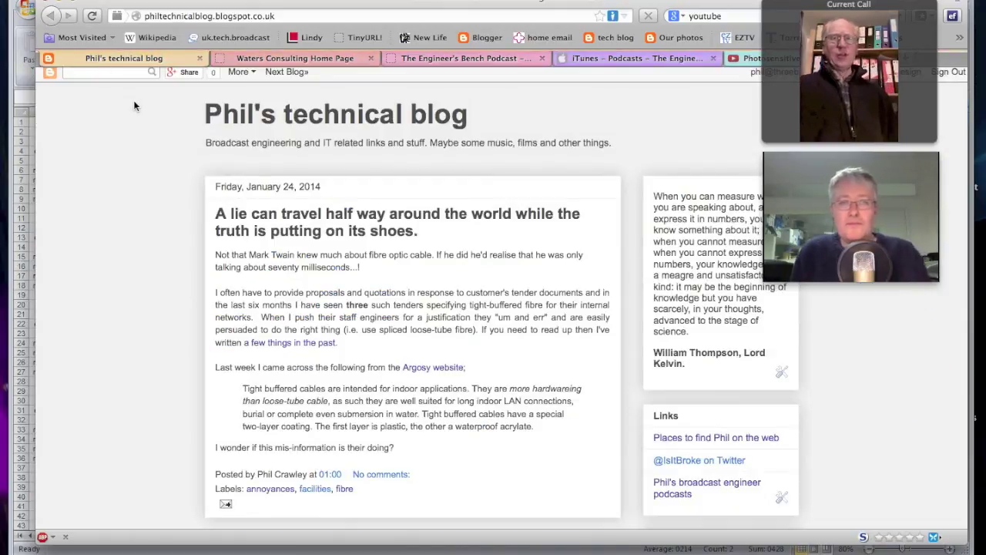
pyautogui.scroll(-1, 134, 104)
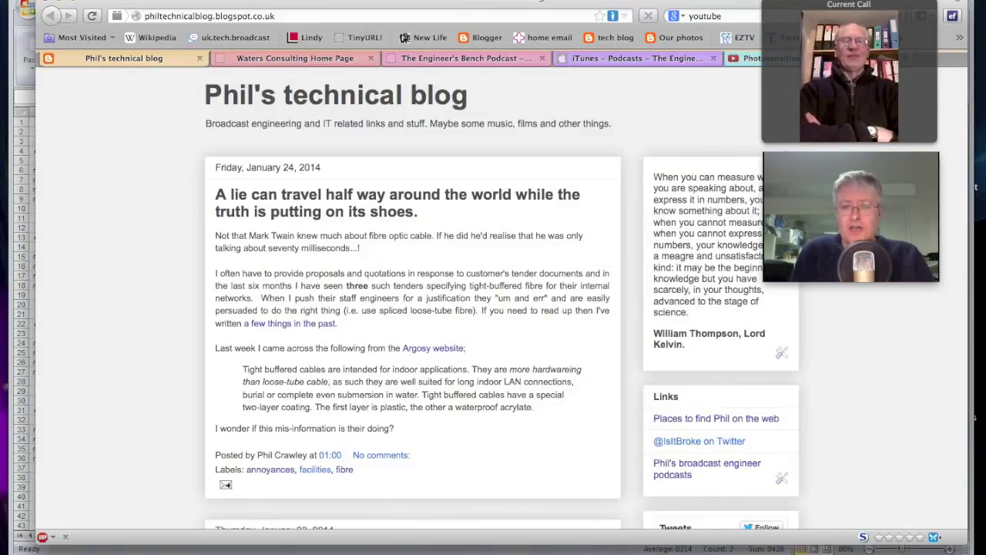
pyautogui.click(671, 64)
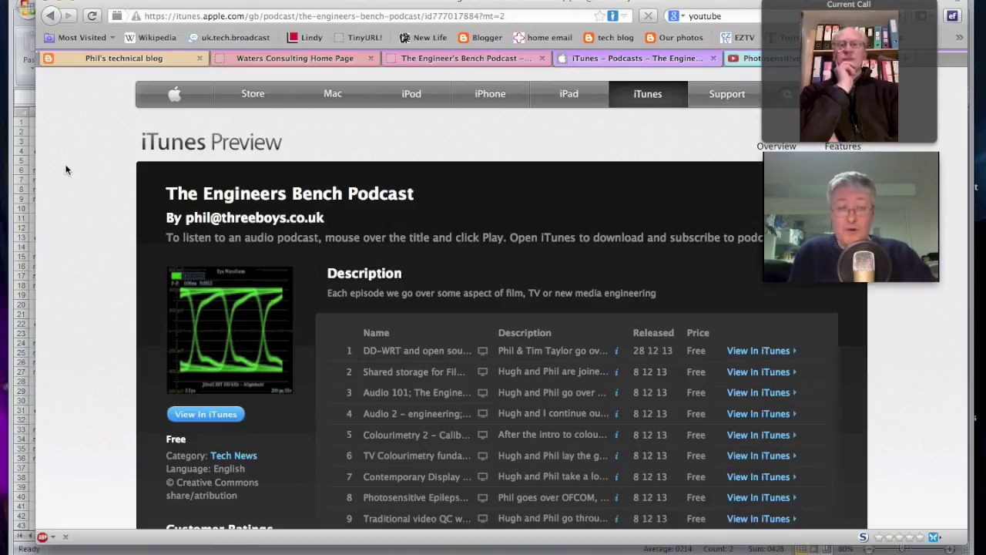
# Step: Switch to the schedules folder, open Encode-BayLayout071113.xls and zoom the racks 26-38 sheet out to 60%
pyautogui.press('super+Tab')
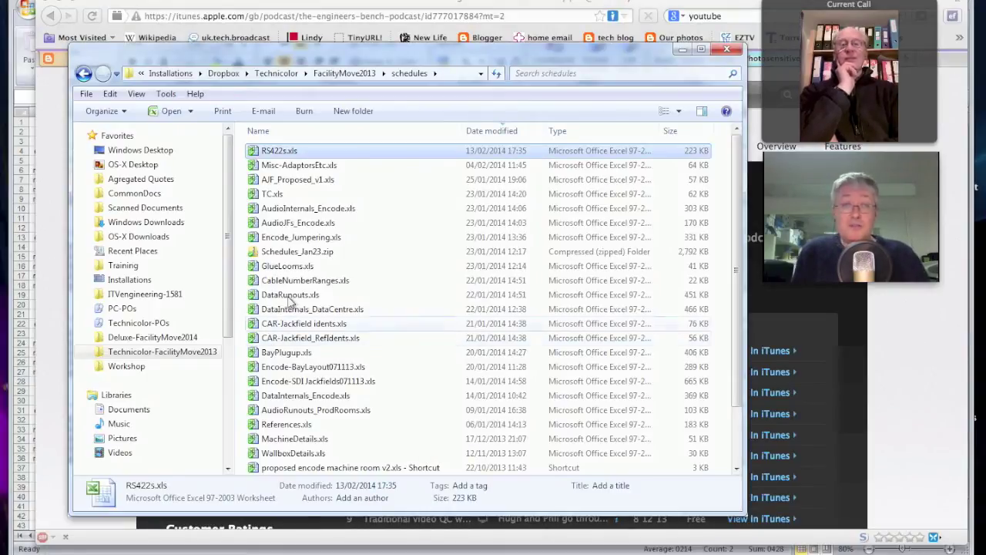
pyautogui.doubleClick(335, 373)
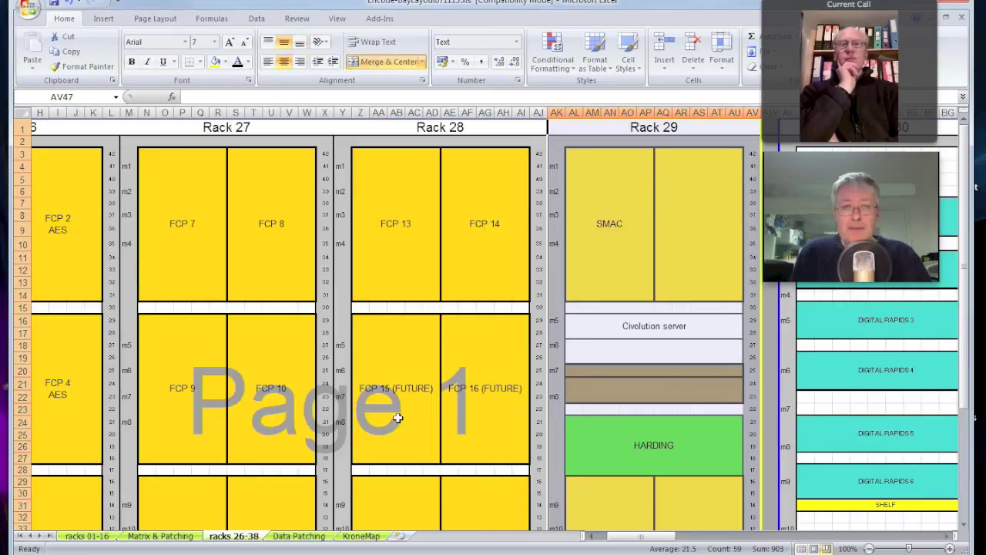
pyautogui.click(868, 549)
pyautogui.click(868, 549)
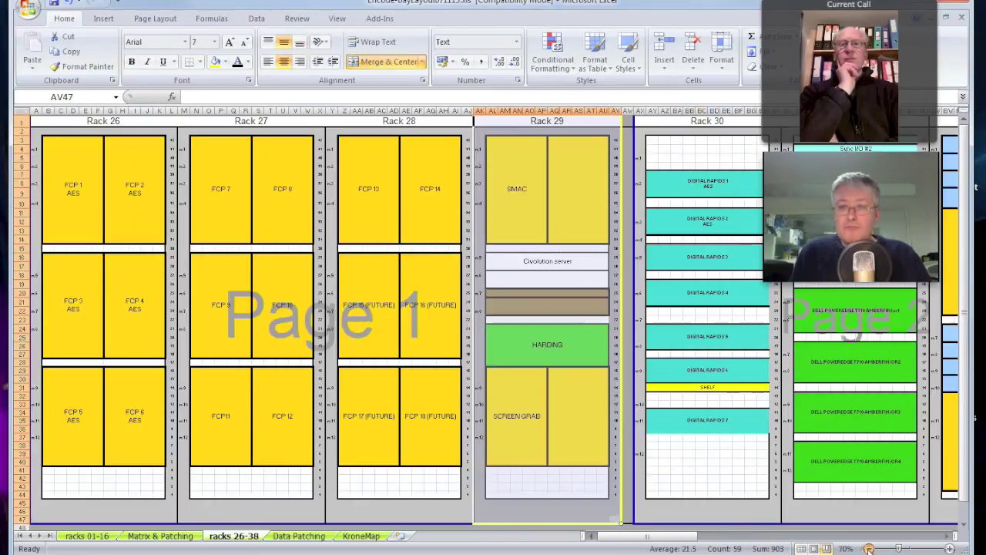
pyautogui.click(868, 549)
pyautogui.click(869, 549)
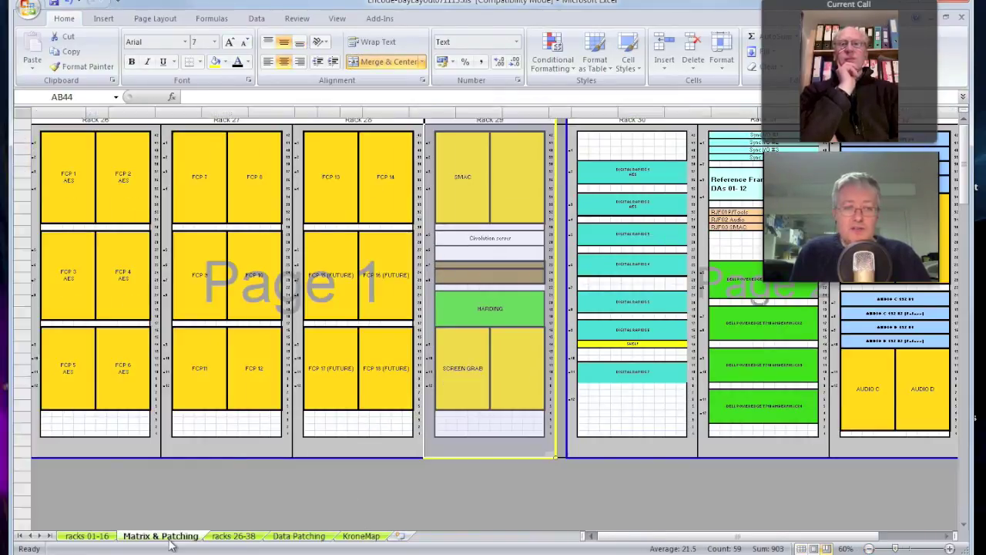
# Step: Show the Matrix & Patching sheet at 80% zoom and clear the whole-sheet selection by selecting cell U25
pyautogui.click(168, 537)
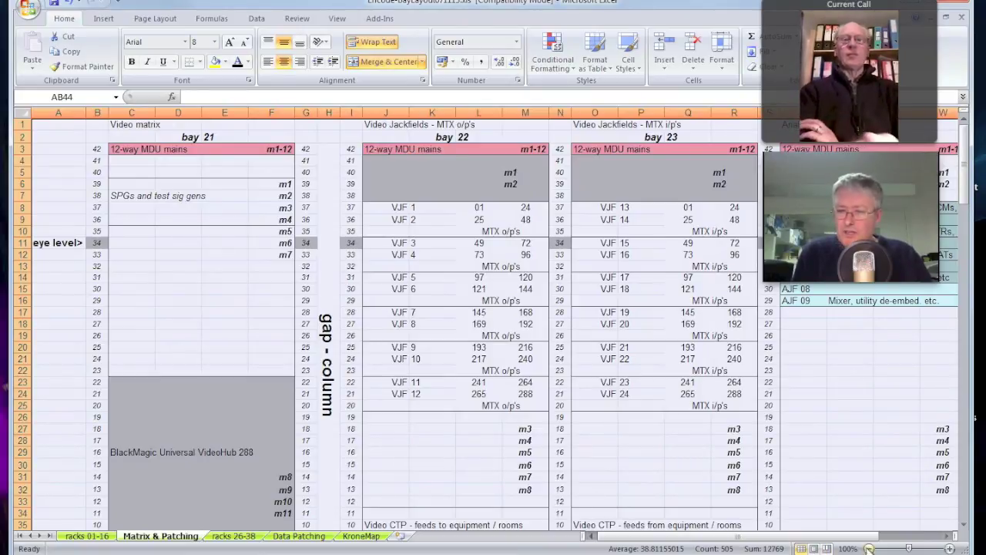
pyautogui.click(868, 549)
pyautogui.click(869, 549)
pyautogui.click(868, 548)
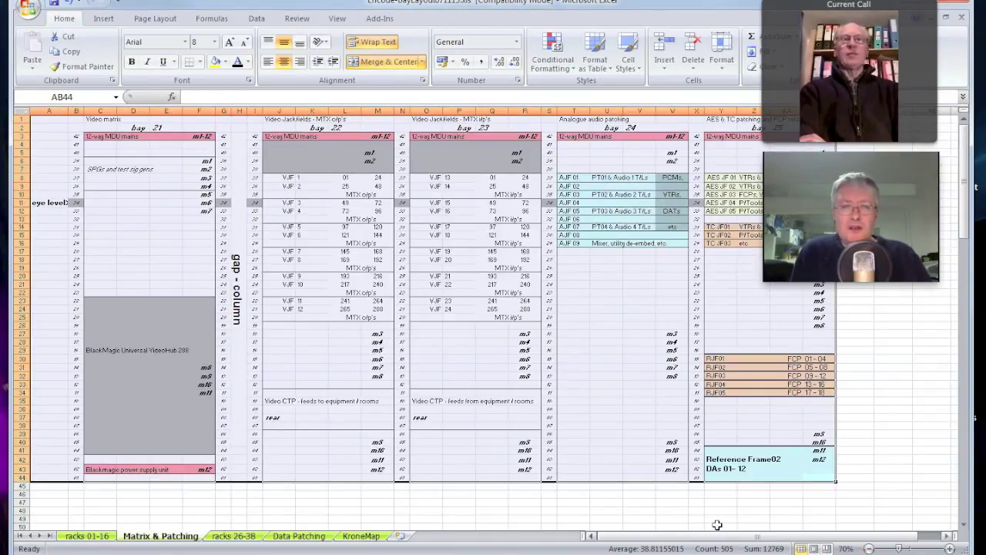
pyautogui.click(949, 549)
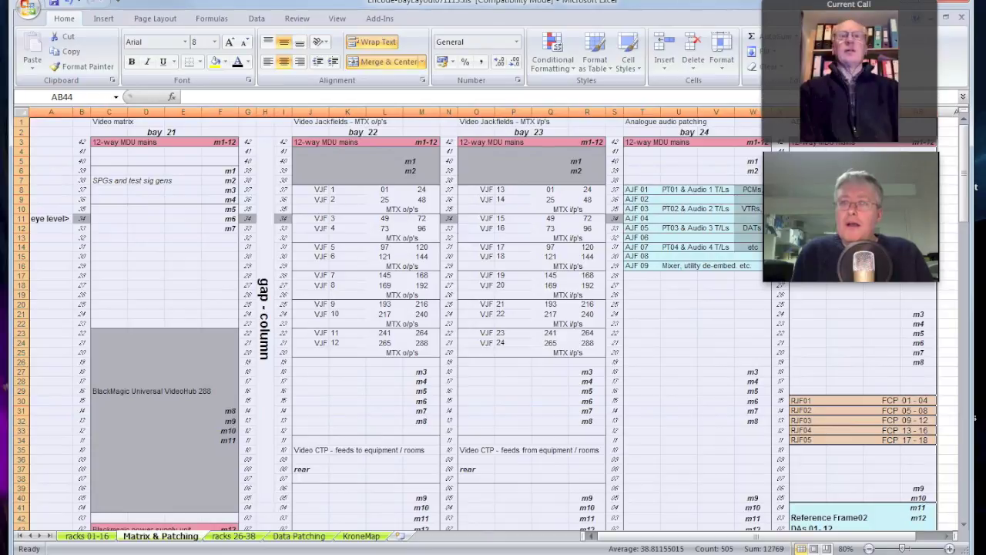
pyautogui.click(694, 353)
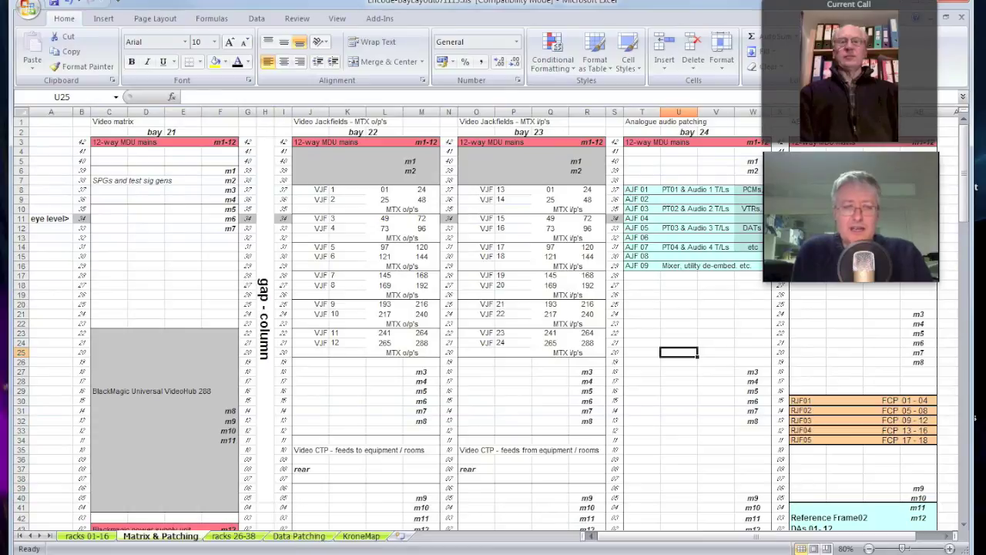
# Step: Bring up the DataPanel.xls workbook to view the Encode-bay20-cat6 panel layout
pyautogui.hotkey('ctrl', 'Tab')
pyautogui.hotkey('ctrl', 'Tab')
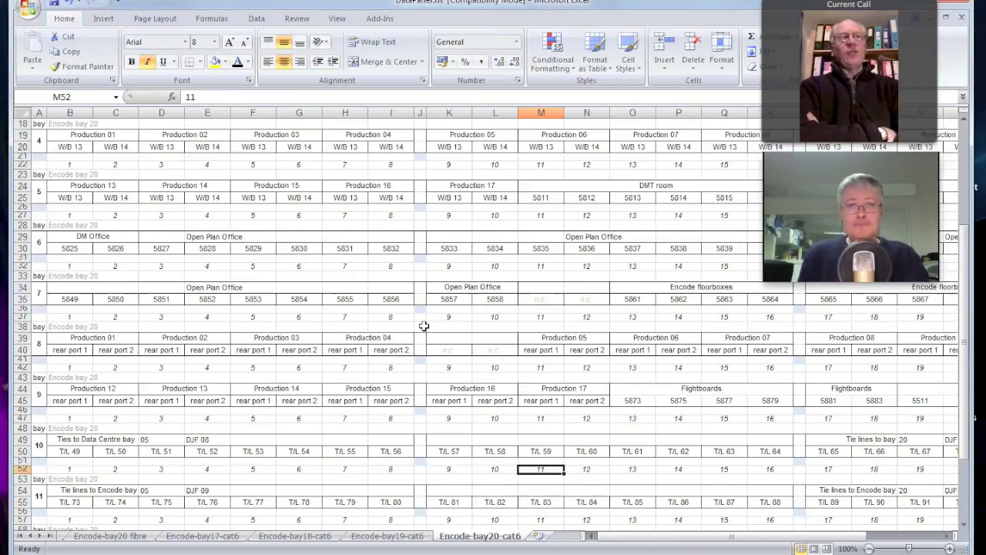
# Step: Switch to Firefox and view the technical blog, the Waters Consulting home page, the Engineer's Bench Podcast page and its iTunes listing
pyautogui.moveTo(6, 239)
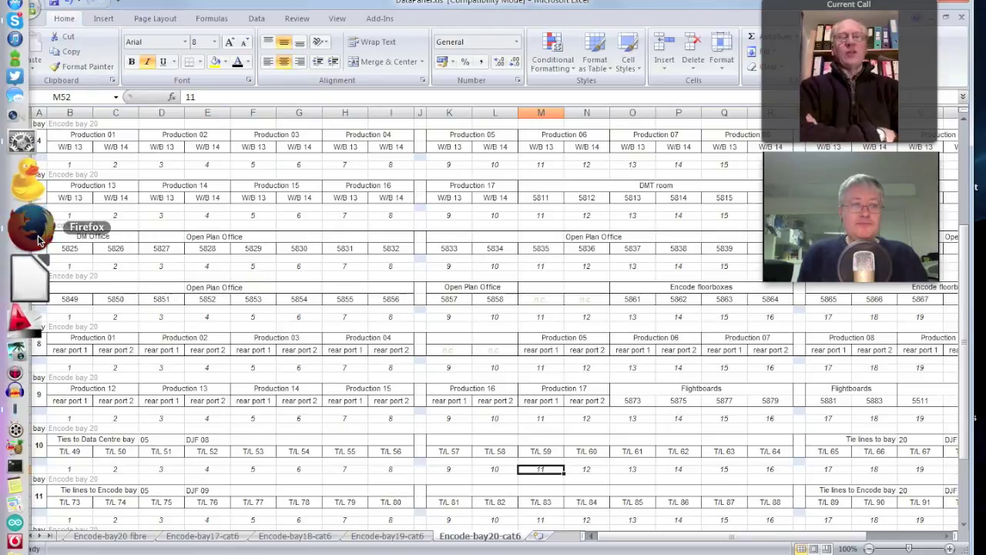
pyautogui.click(38, 239)
pyautogui.click(162, 62)
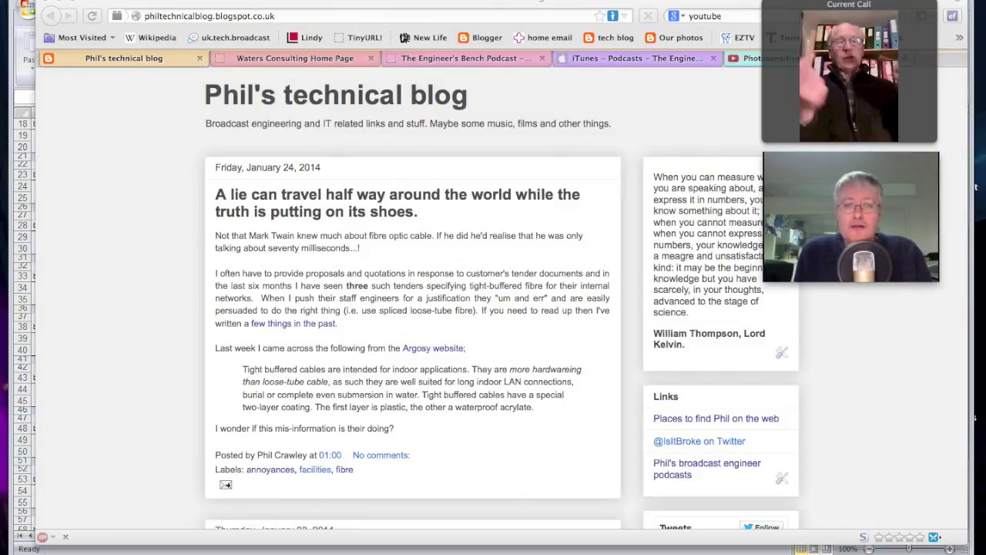
pyautogui.click(291, 59)
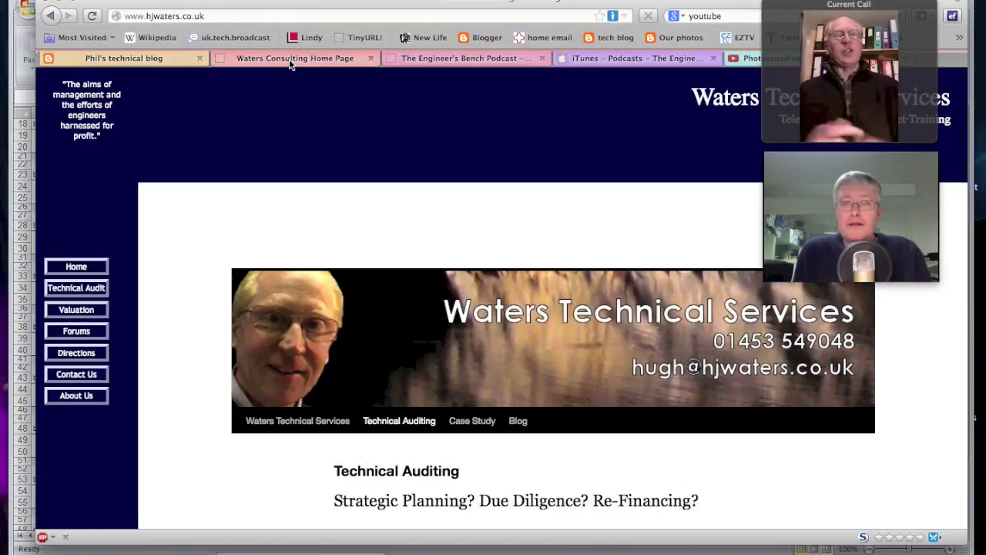
pyautogui.click(430, 61)
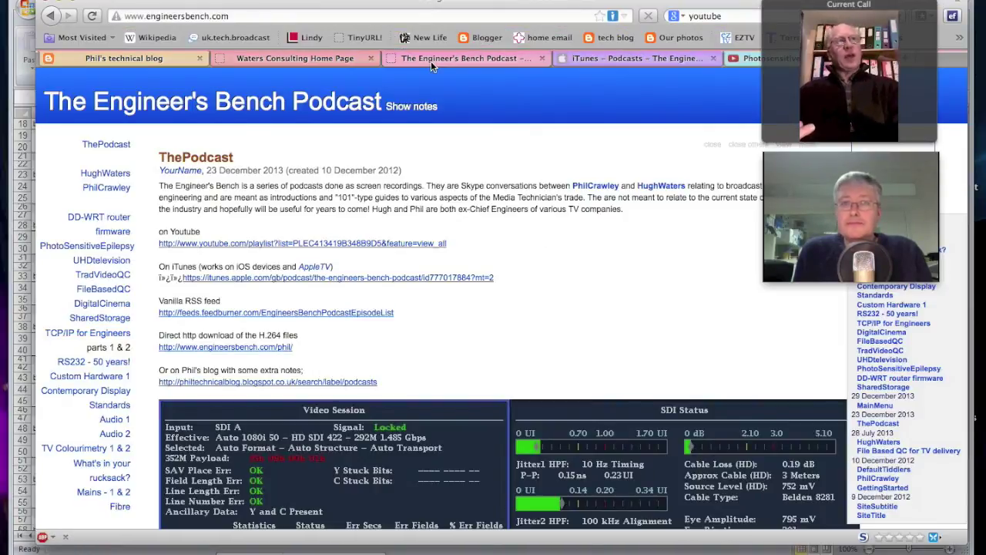
pyautogui.click(645, 68)
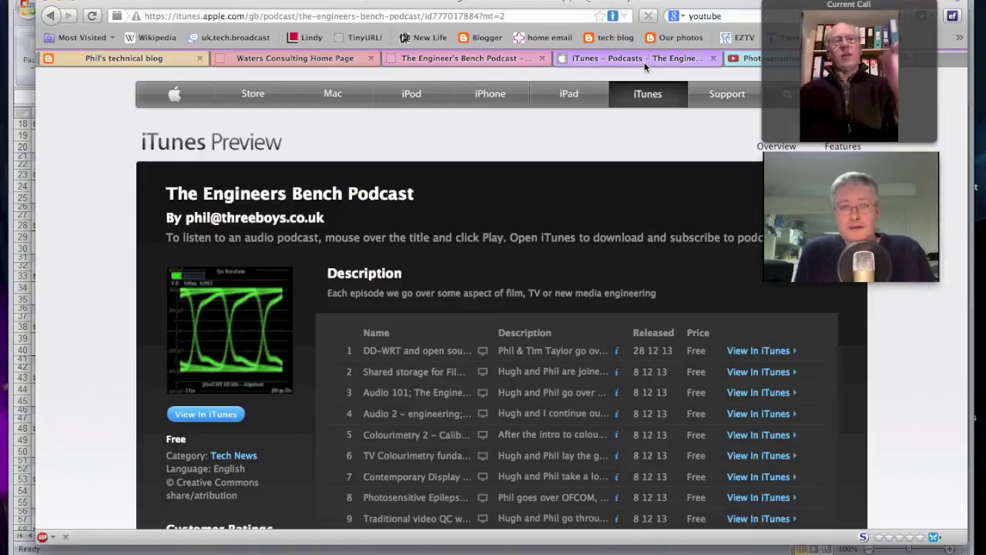
# Step: Look over the YouTube page of the Photosensitive Epilepsy and Television video, including its description and related videos
pyautogui.click(754, 63)
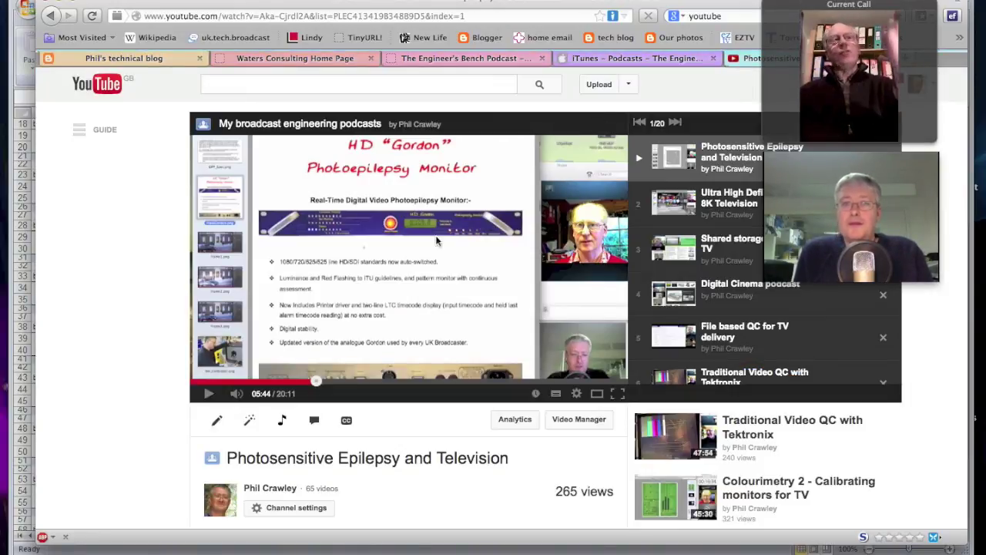
pyautogui.scroll(-5, 201, 239)
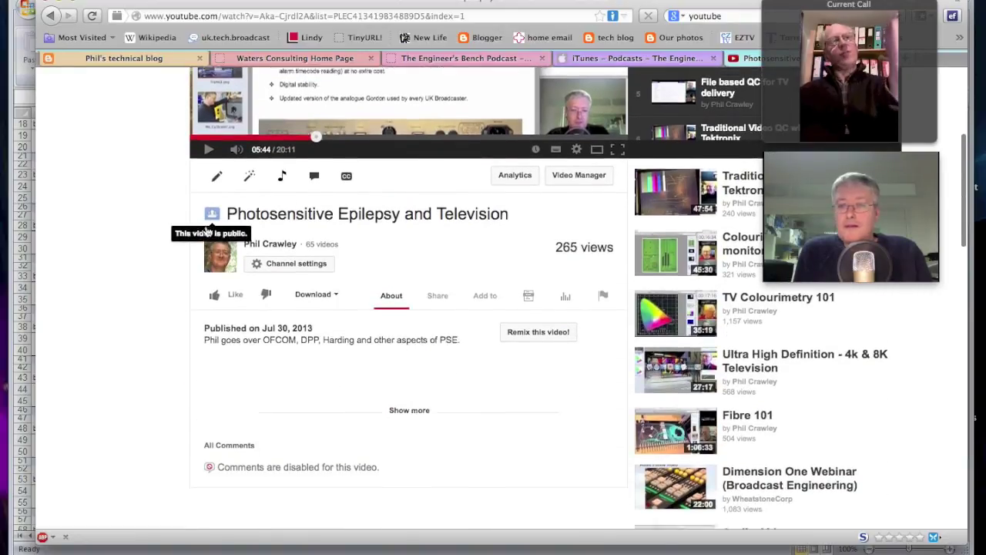
pyautogui.scroll(-3, 206, 231)
pyautogui.scroll(3, 206, 229)
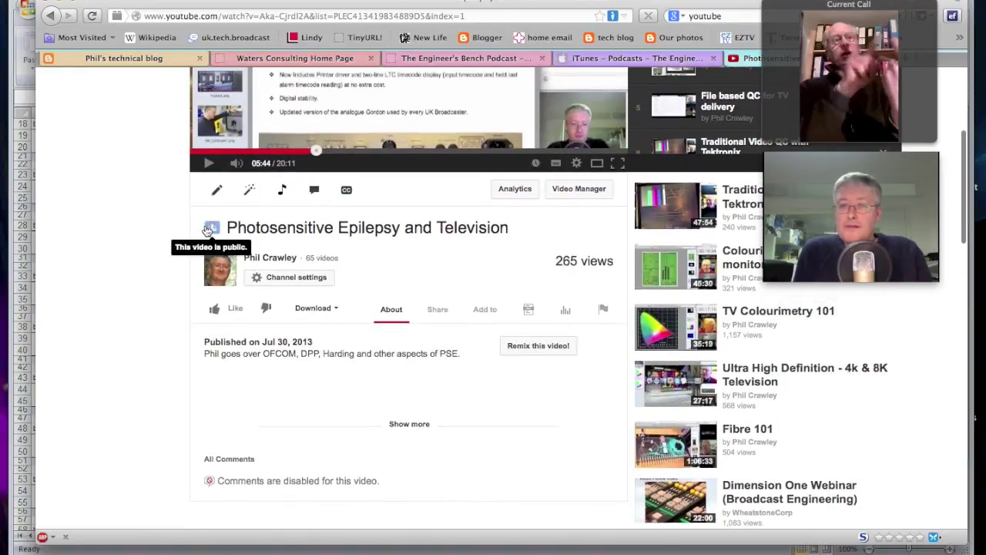
pyautogui.scroll(5, 206, 229)
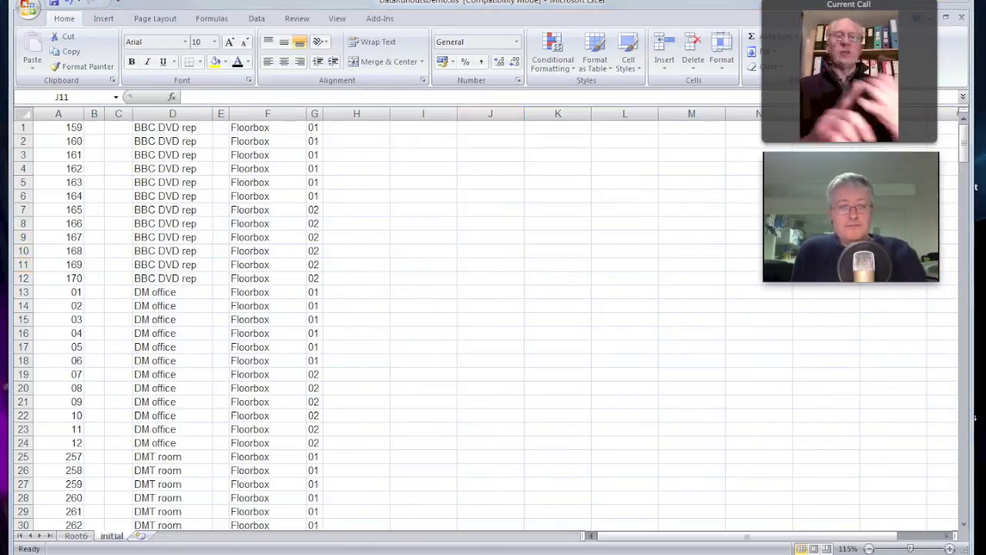
# Step: Switch to the Encode_Jumpering.xls workbook in Excel and show its AES JF 01-05 sheet
pyautogui.hotkey('alt', 'Tab')
pyautogui.hotkey('alt', 'Tab')
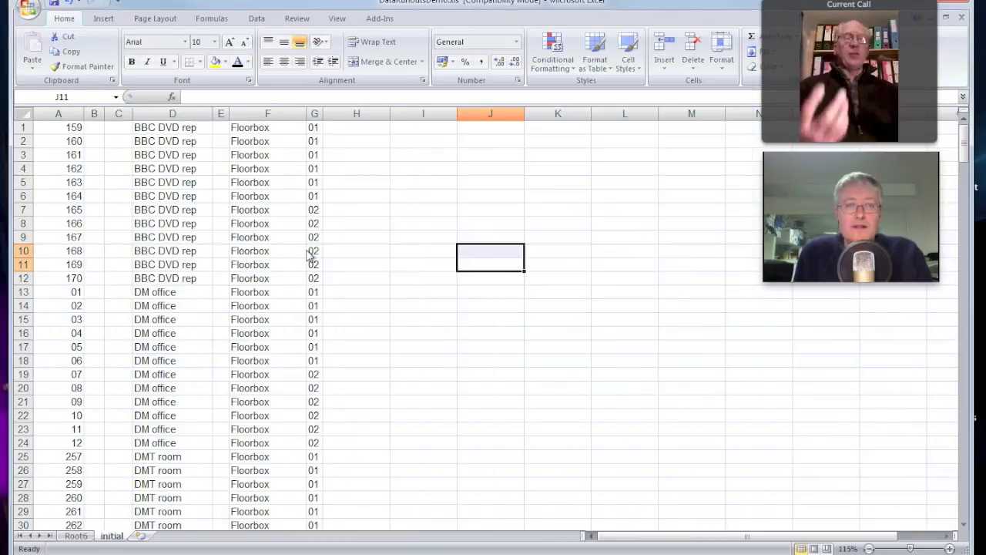
pyautogui.hotkey('alt', 'Tab')
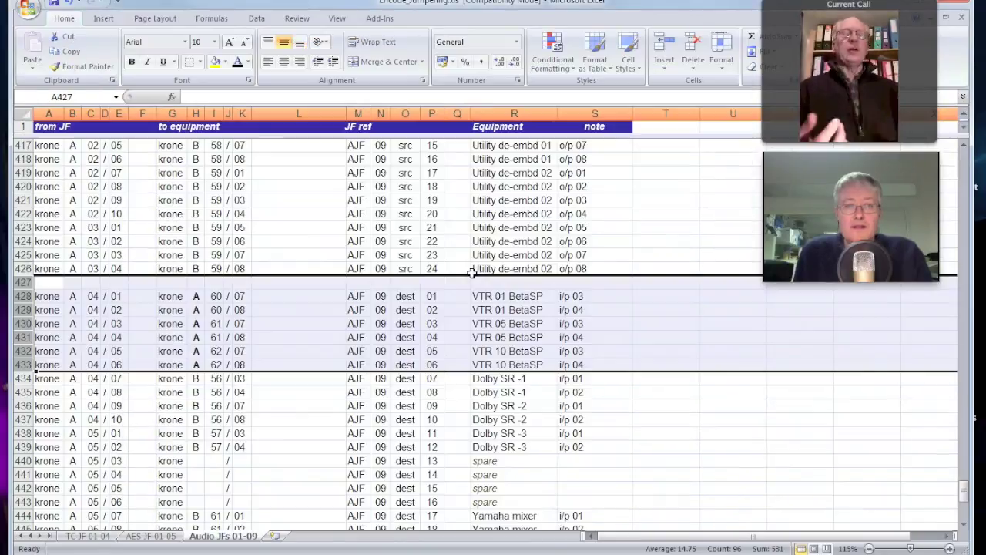
pyautogui.click(153, 534)
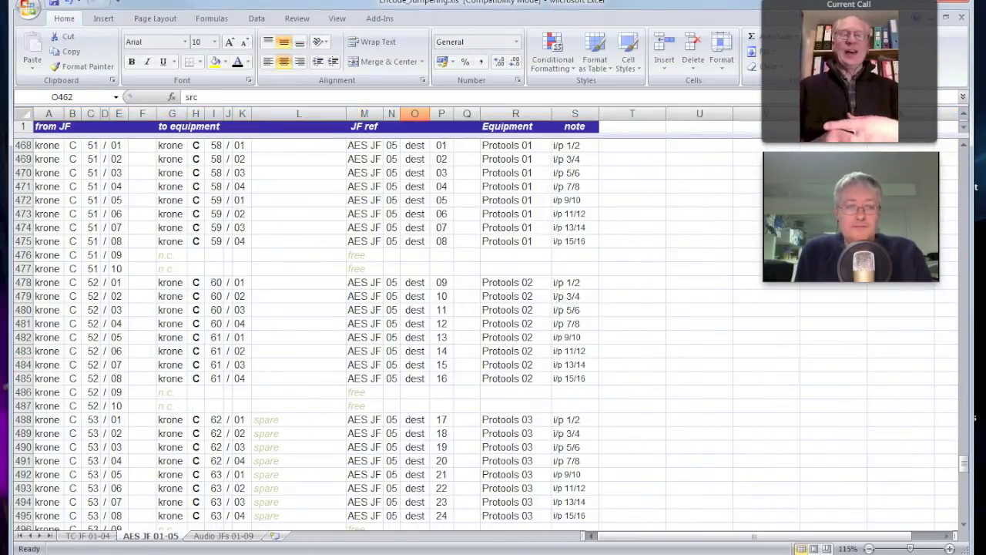
pyautogui.hotkey('alt', 'Tab')
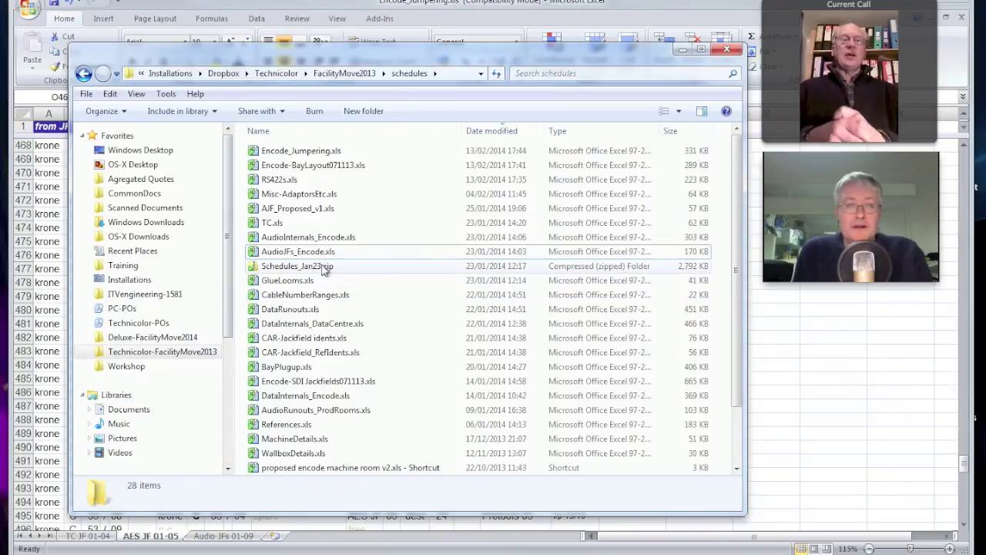
pyautogui.doubleClick(309, 208)
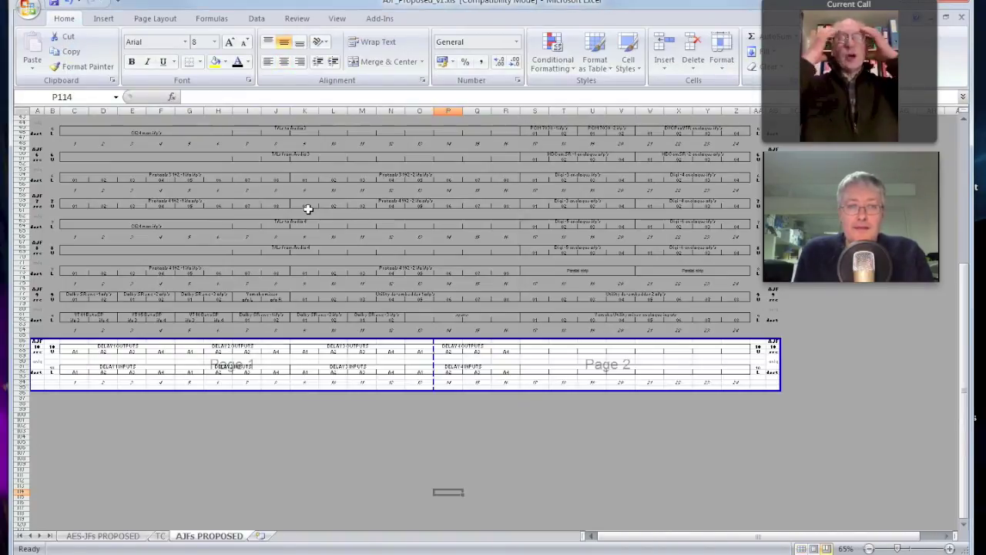
pyautogui.click(963, 17)
# Step: Open AudioInternals_Encode.xls from the schedules folder and show the Protools AES cable sheet
pyautogui.hotkey('alt', 'Tab')
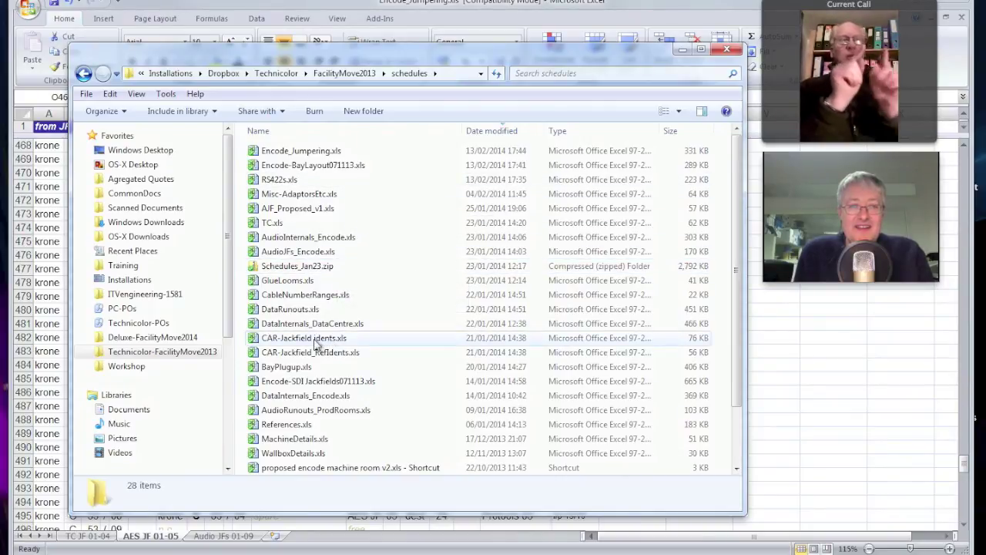
pyautogui.doubleClick(334, 242)
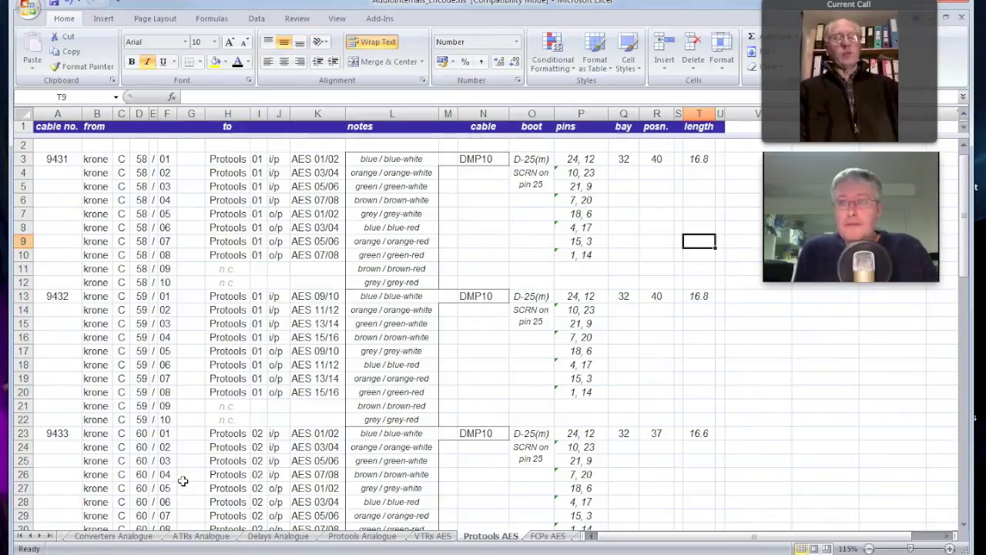
pyautogui.click(433, 536)
pyautogui.click(486, 537)
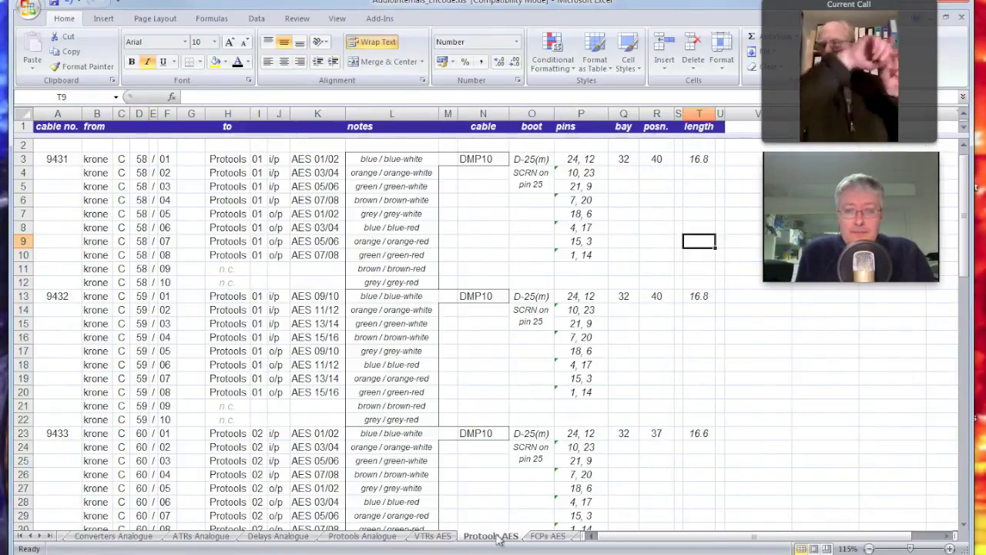
pyautogui.click(544, 537)
pyautogui.click(491, 537)
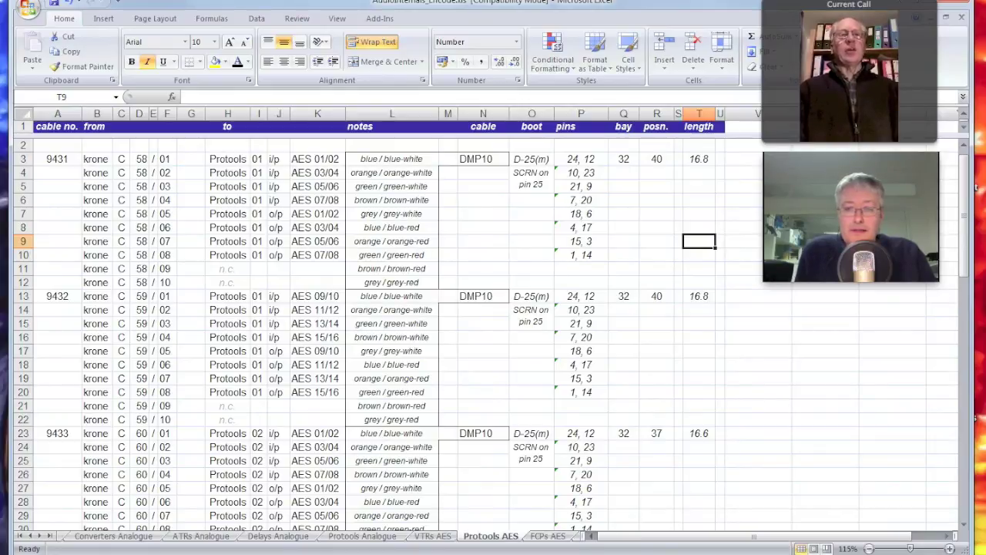
# Step: Return to the Encode_Jumpering.xls workbook and examine the AES JF 04 and 05 krone entries above the Protools rows
pyautogui.hotkey('ctrl', 'Tab')
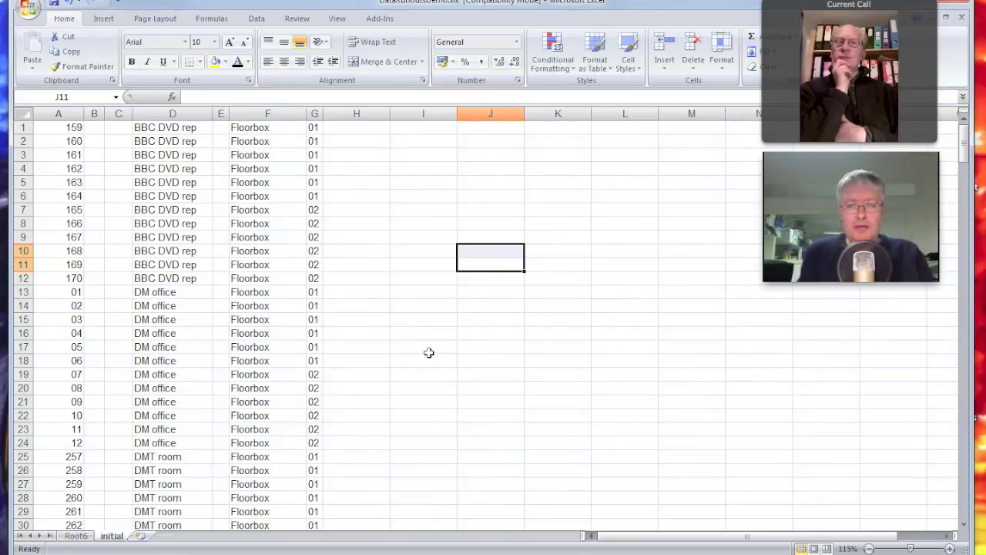
pyautogui.hotkey('ctrl', 'Tab')
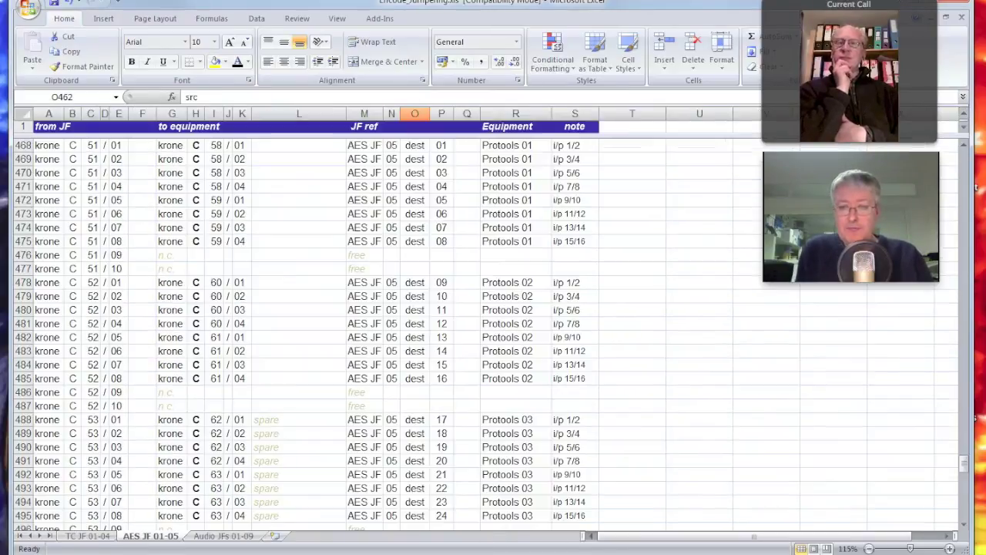
pyautogui.scroll(7, 270, 334)
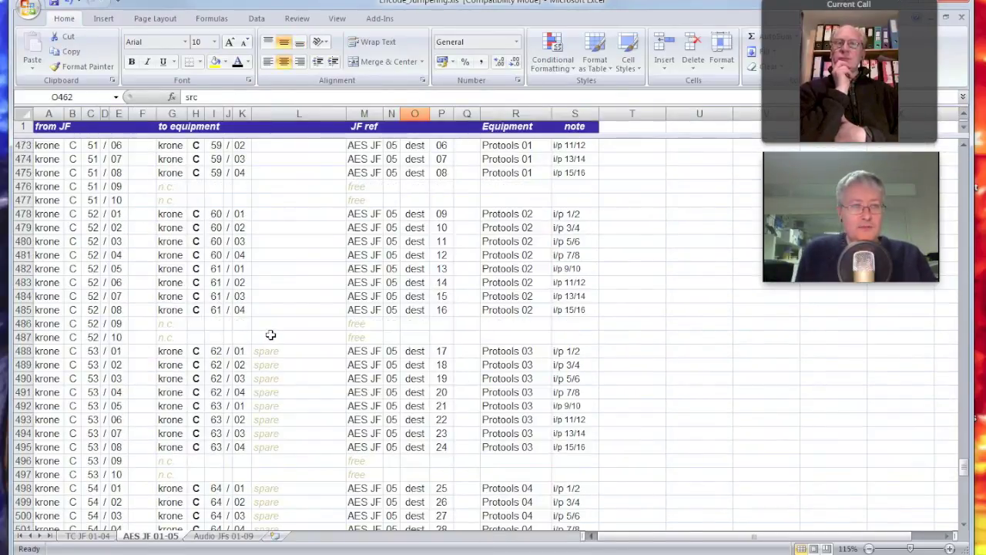
pyautogui.scroll(15, 271, 334)
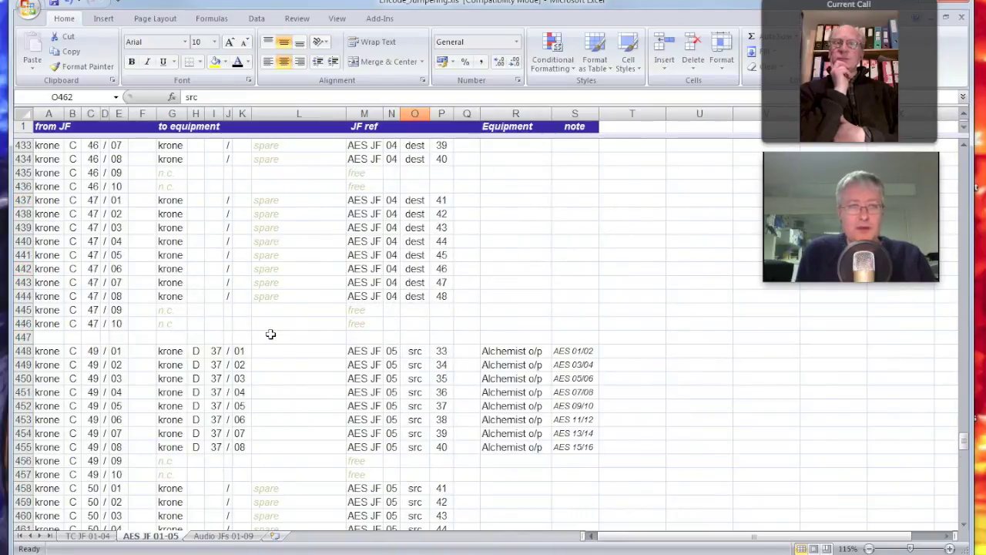
# Step: Examine the krone entries on the AES JF 01-05 sheet from AES JF 05 back through the AES JF 02 destinations
pyautogui.scroll(7, 271, 334)
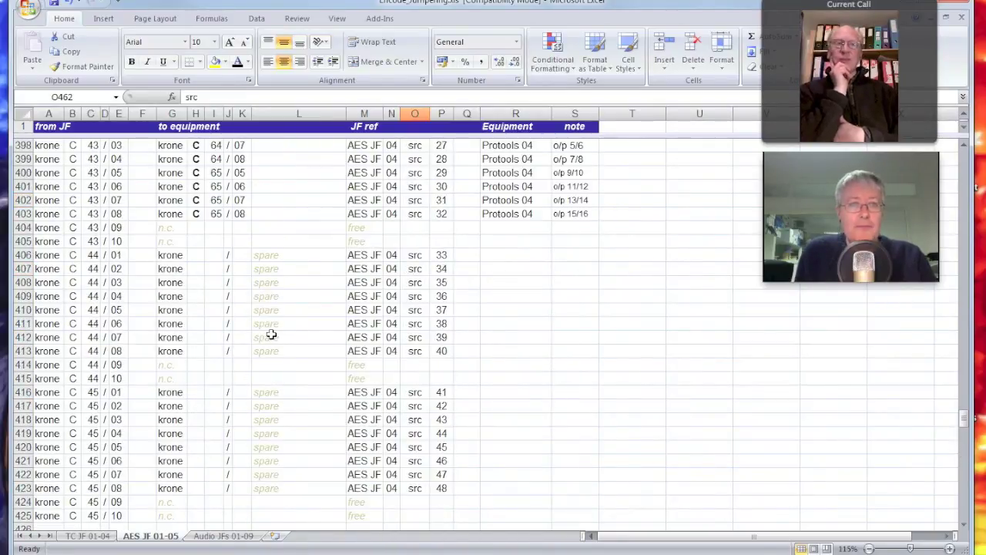
pyautogui.scroll(3, 272, 334)
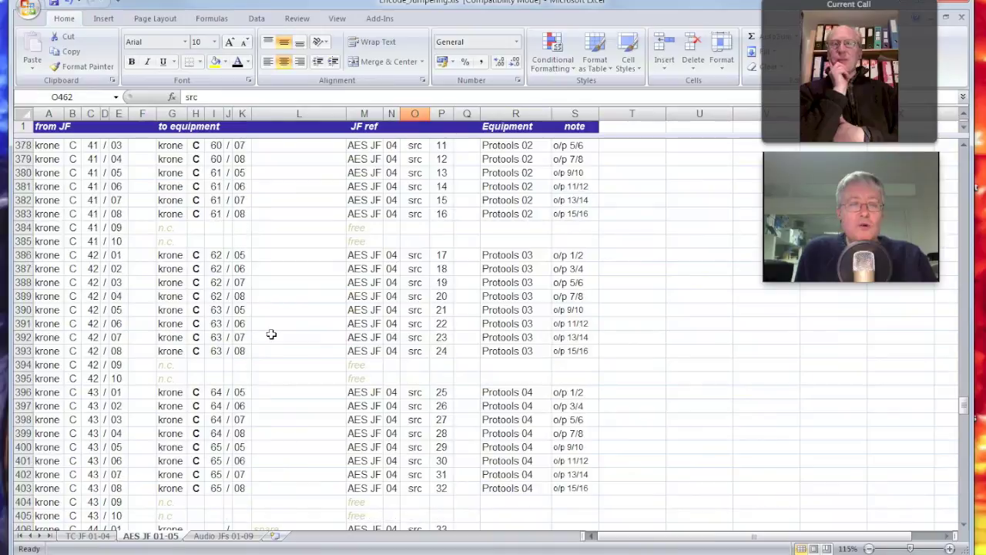
pyautogui.scroll(12, 272, 334)
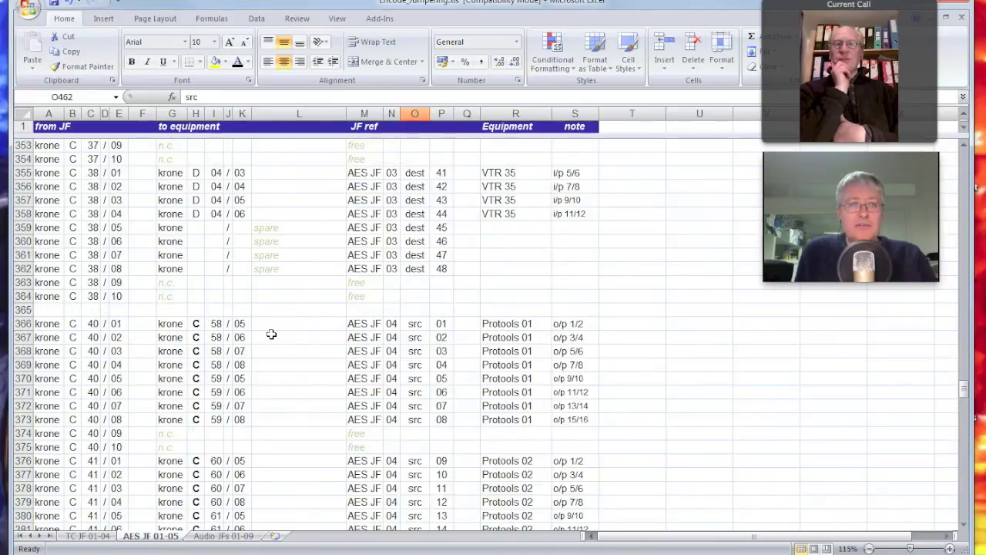
pyautogui.hscroll(1, 271, 334)
pyautogui.hscroll(1, 271, 333)
pyautogui.hscroll(-2, 271, 334)
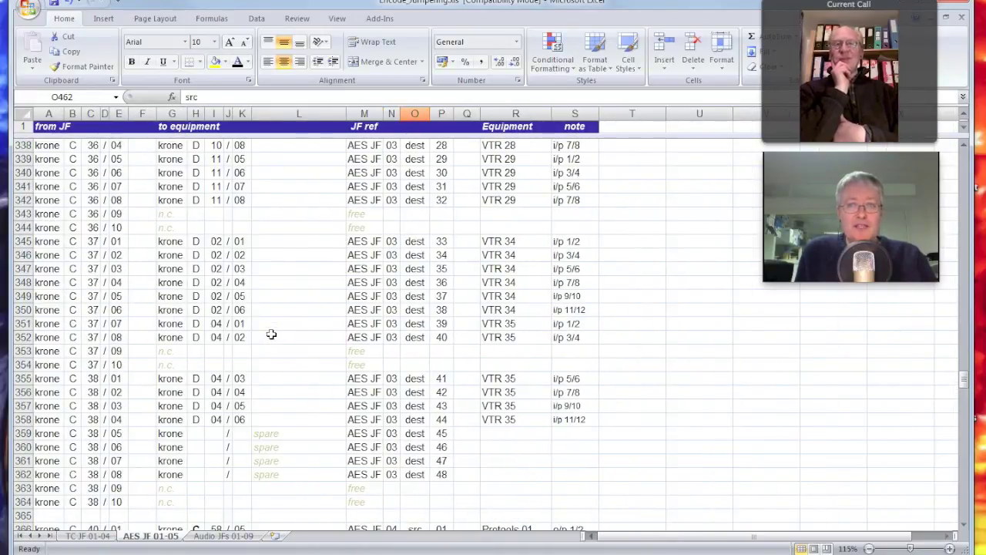
pyautogui.scroll(15, 271, 333)
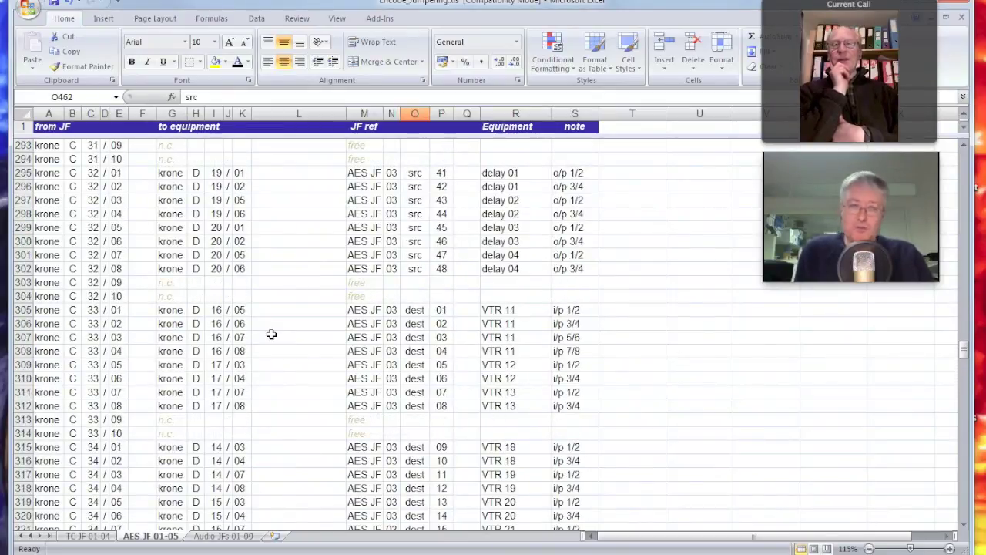
pyautogui.scroll(17, 271, 334)
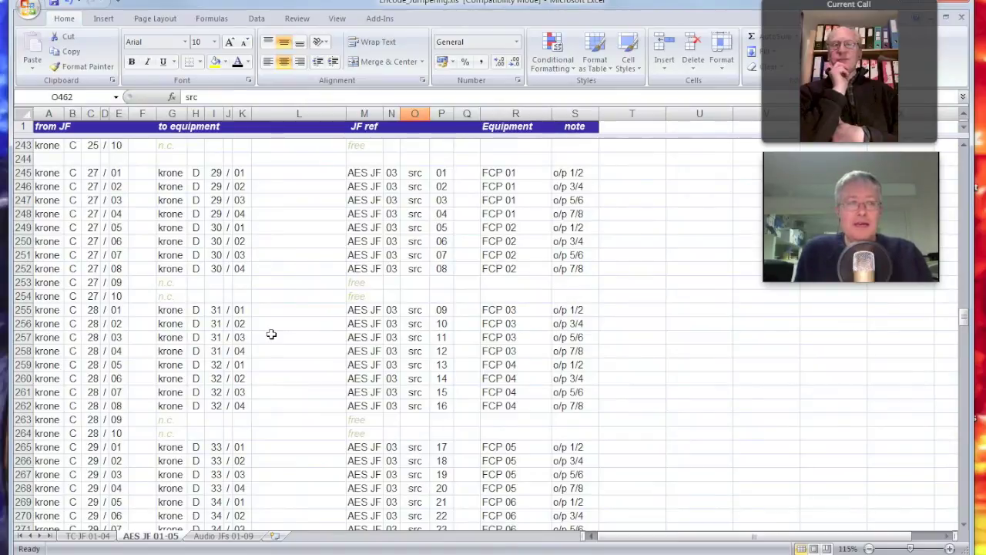
pyautogui.scroll(5, 271, 334)
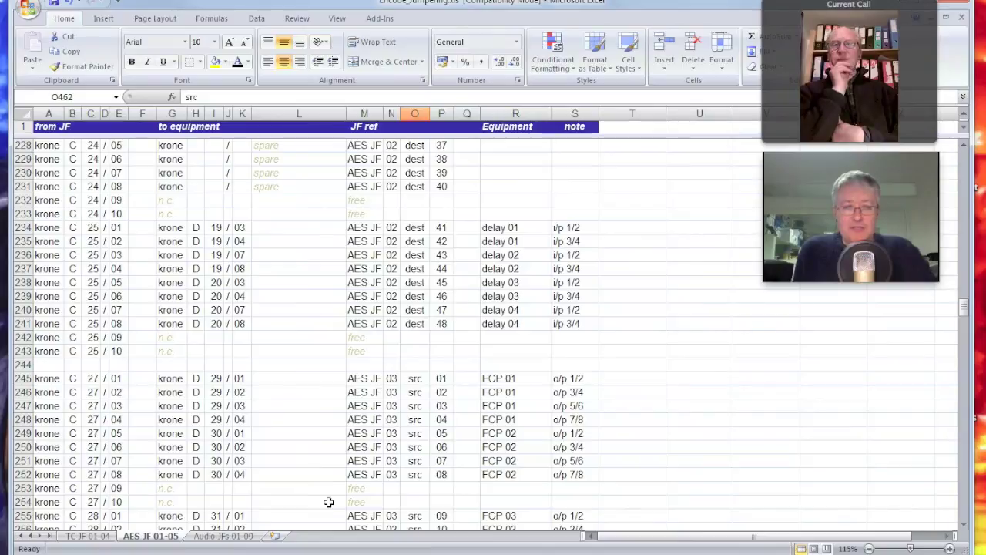
# Step: Switch to the DataRunoutsDemo.xls workbook and look over the room and floorbox cable list on its initial sheet
pyautogui.hotkey('ctrl', 'Tab')
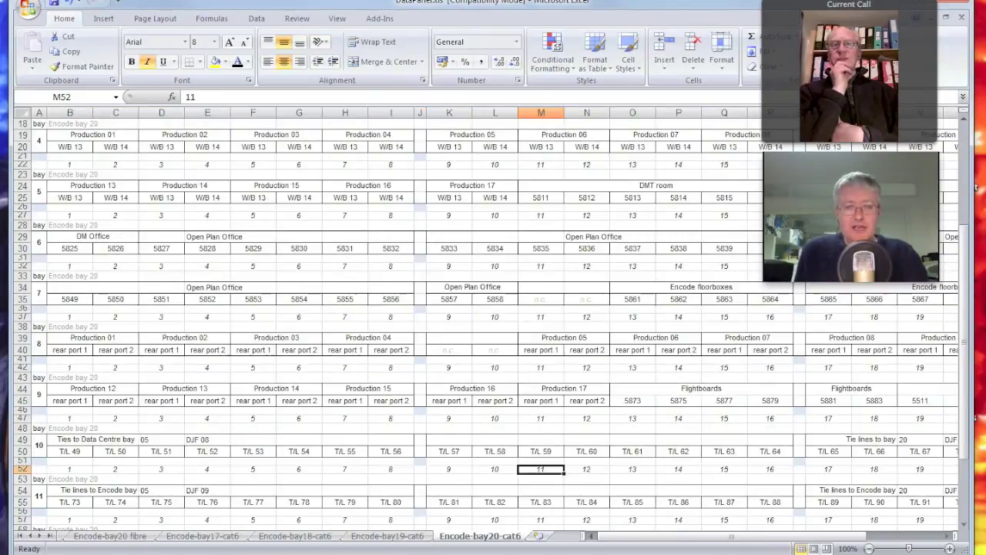
pyautogui.hotkey('ctrl', 'Tab')
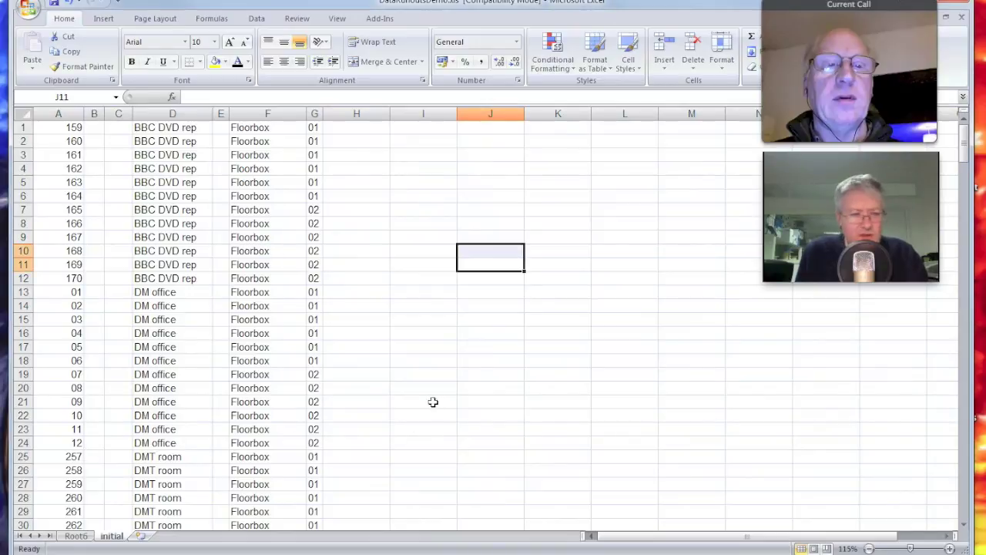
pyautogui.scroll(-12, 339, 386)
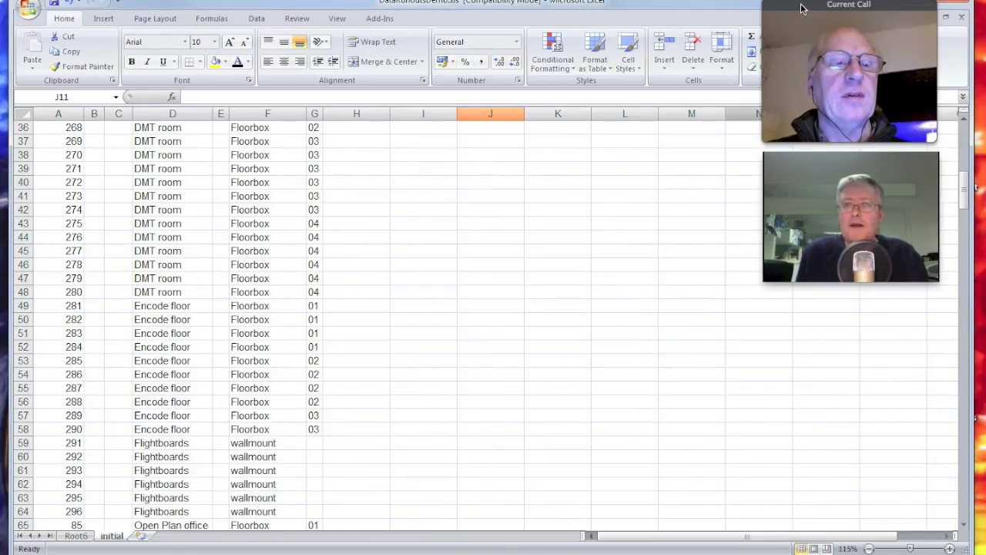
pyautogui.click(289, 319)
pyautogui.scroll(-20, 276, 319)
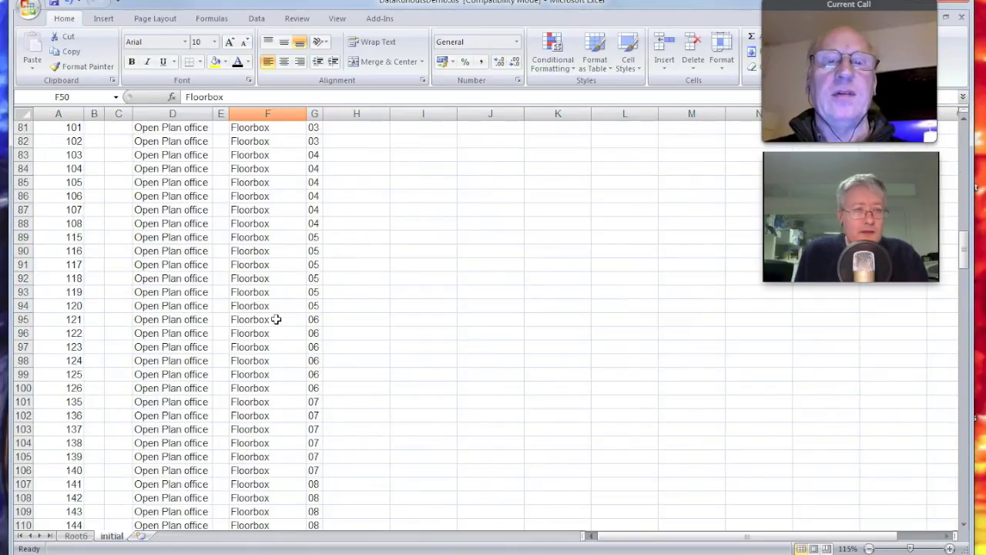
pyautogui.scroll(-5, 275, 319)
pyautogui.scroll(20, 276, 319)
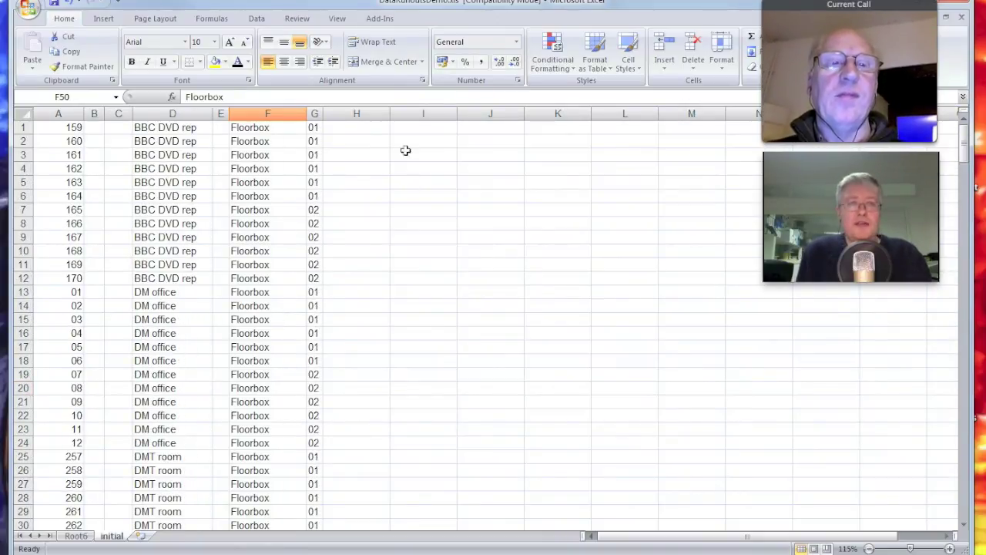
pyautogui.click(253, 19)
pyautogui.click(338, 54)
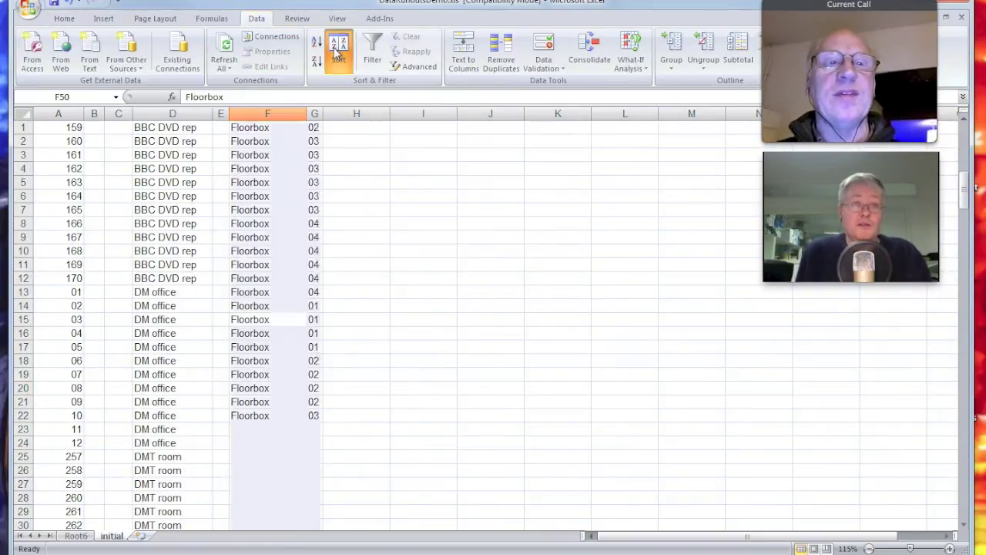
pyautogui.click(617, 273)
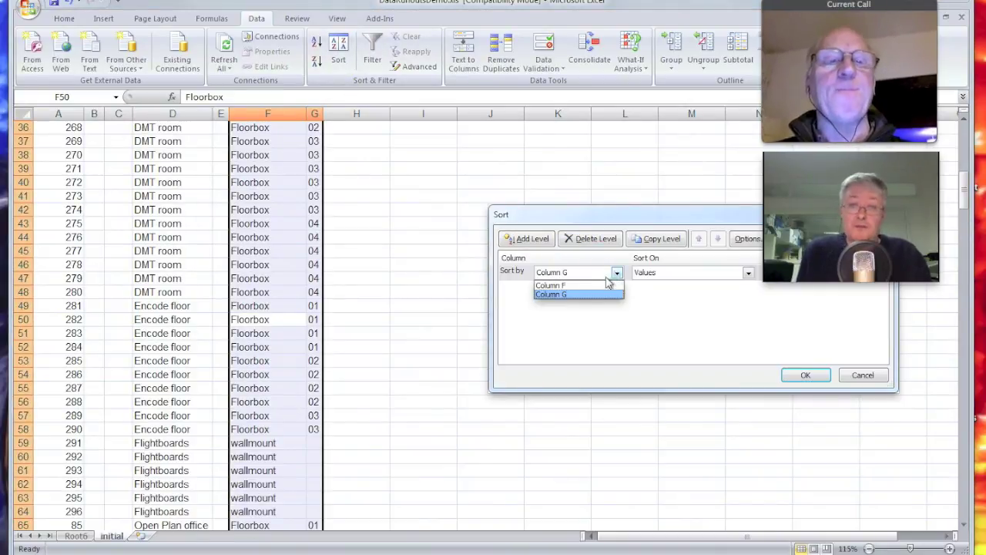
pyautogui.click(620, 277)
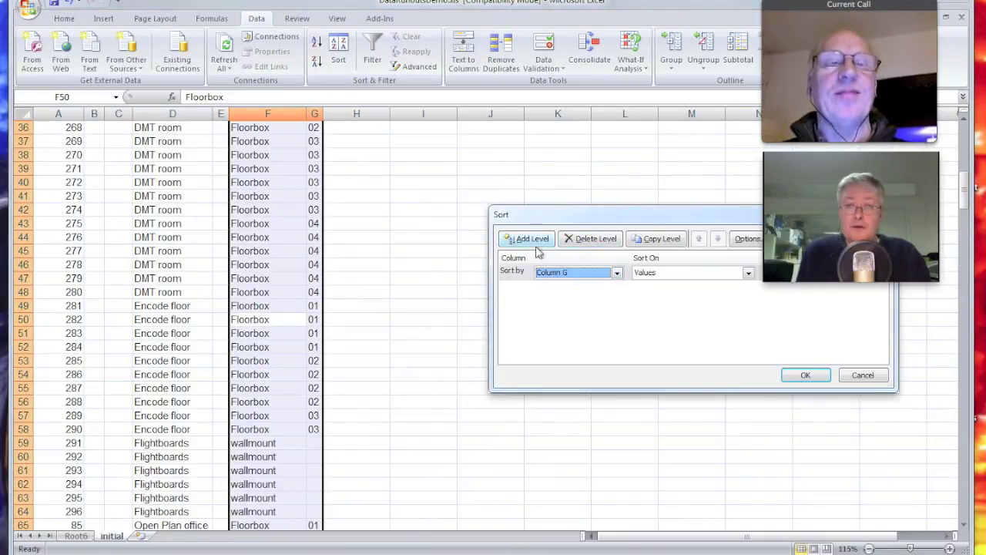
pyautogui.moveTo(620, 221); pyautogui.dragTo(408, 176)
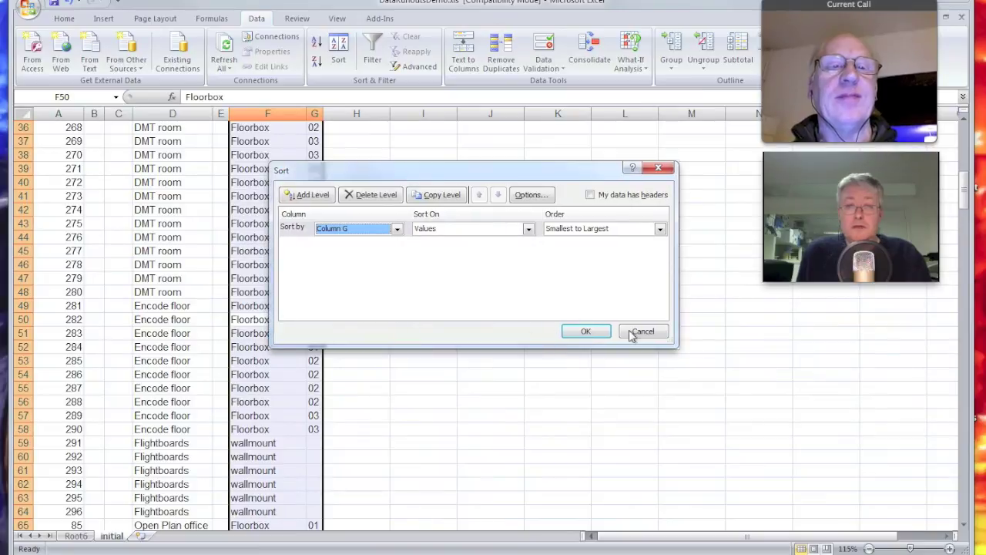
pyautogui.click(641, 331)
# Step: Sort the whole sheet by Column A values only, smallest to largest, removing the Column D sort level
pyautogui.click(24, 114)
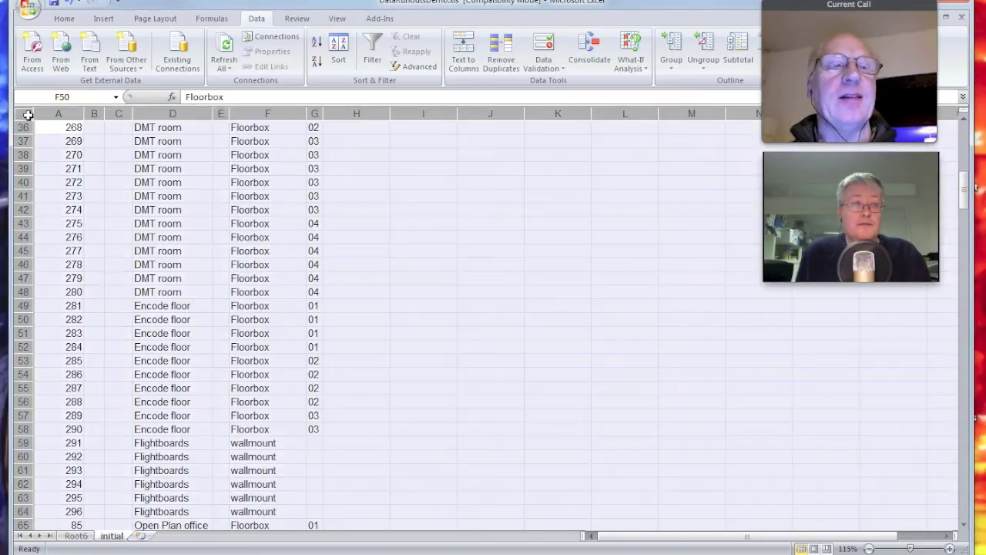
pyautogui.click(343, 52)
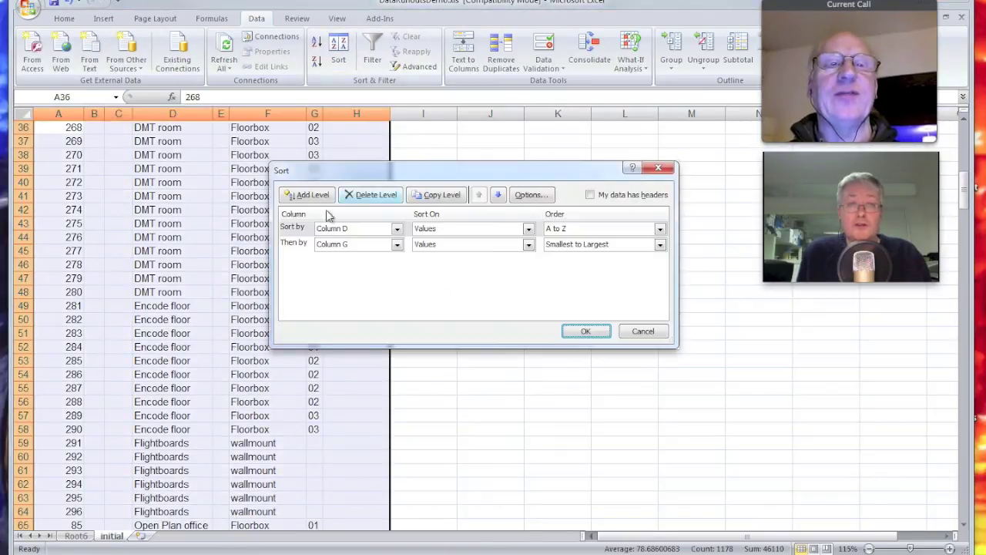
pyautogui.click(374, 196)
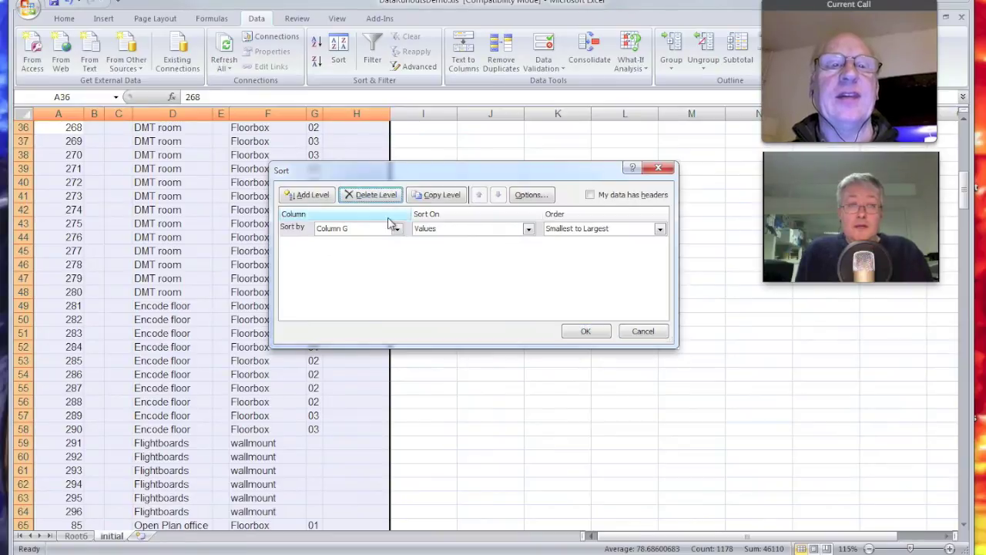
pyautogui.click(396, 229)
pyautogui.click(339, 242)
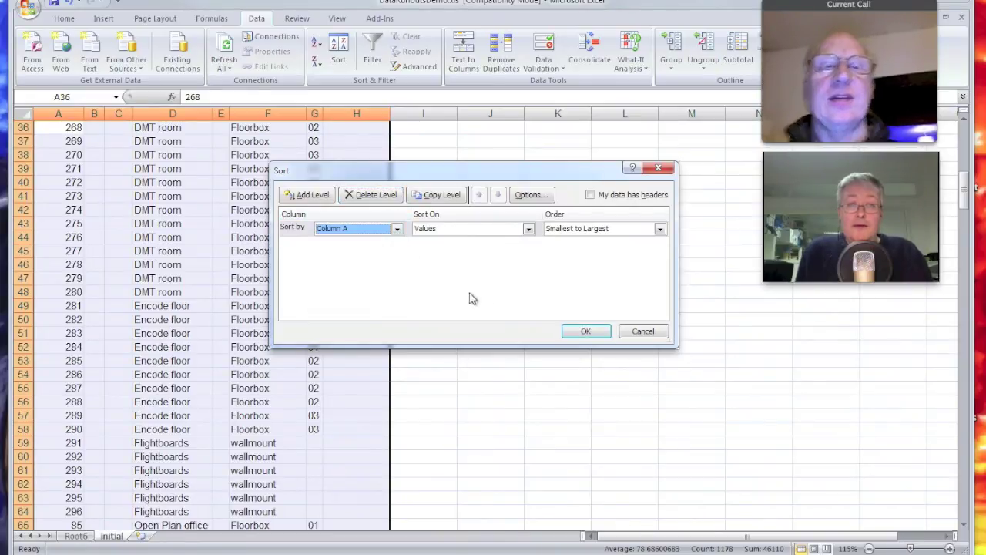
pyautogui.click(586, 330)
pyautogui.click(524, 275)
# Step: Look through the sorted cable list to check the running order of the cable numbers in column A
pyautogui.scroll(8, 523, 275)
pyautogui.scroll(3, 523, 275)
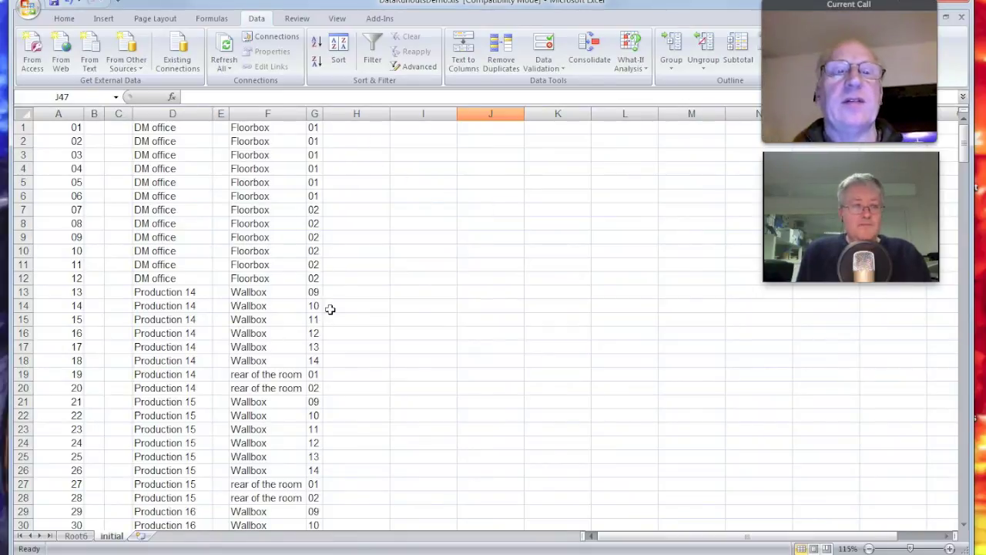
pyautogui.scroll(-18, 330, 309)
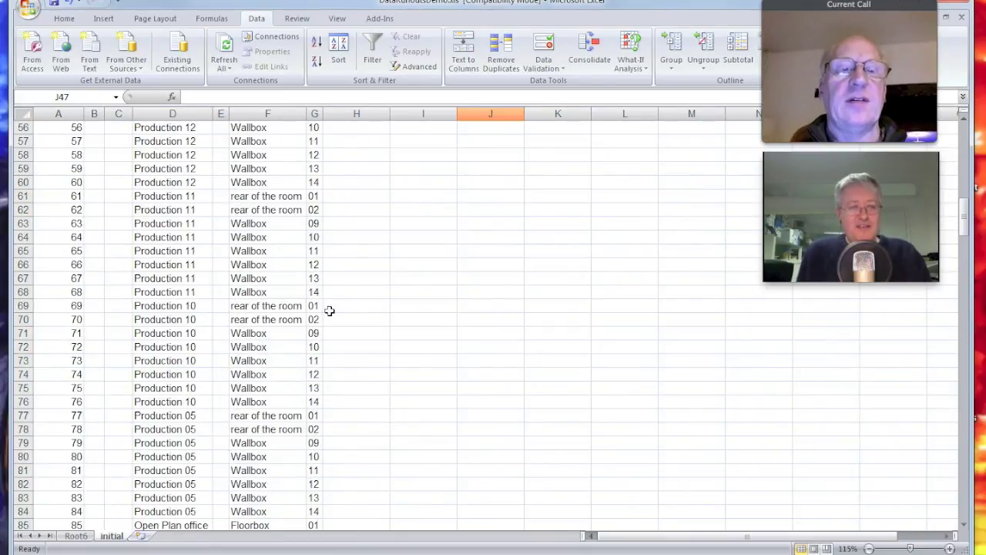
pyautogui.scroll(-20, 329, 310)
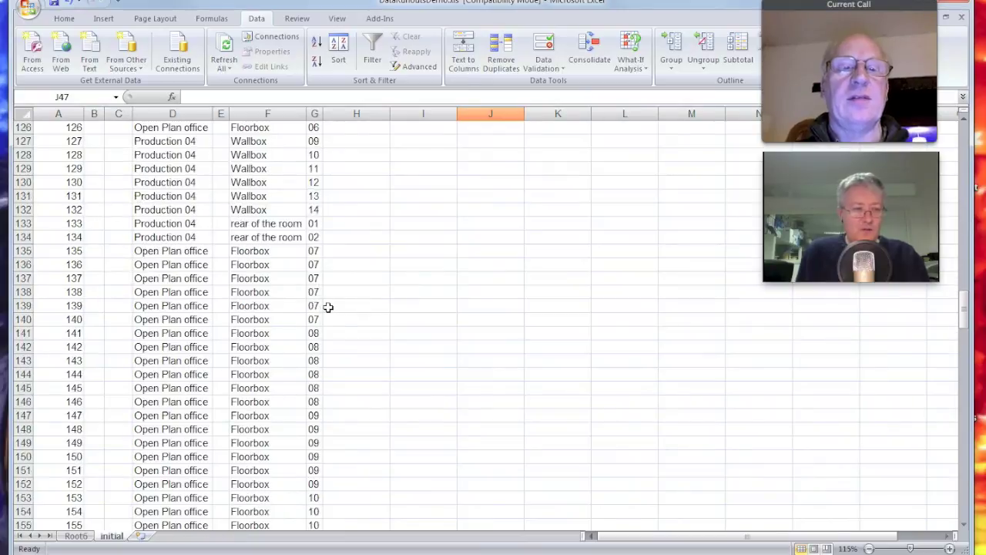
pyautogui.scroll(-20, 328, 306)
pyautogui.scroll(16, 328, 307)
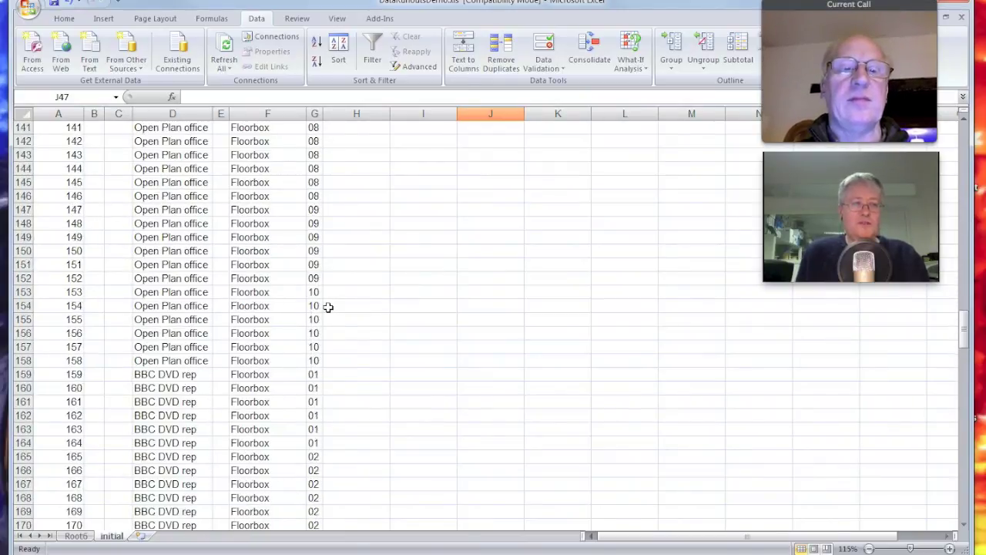
pyautogui.scroll(20, 329, 307)
pyautogui.scroll(7, 328, 306)
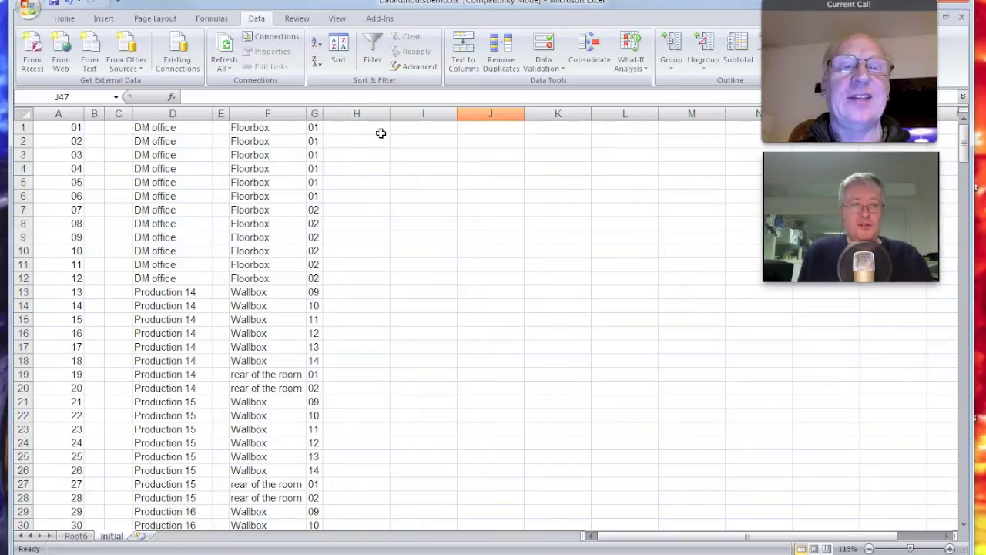
# Step: Enter the formula =A2-A1 in H1 to calculate the difference between consecutive cable numbers
pyautogui.click(379, 129)
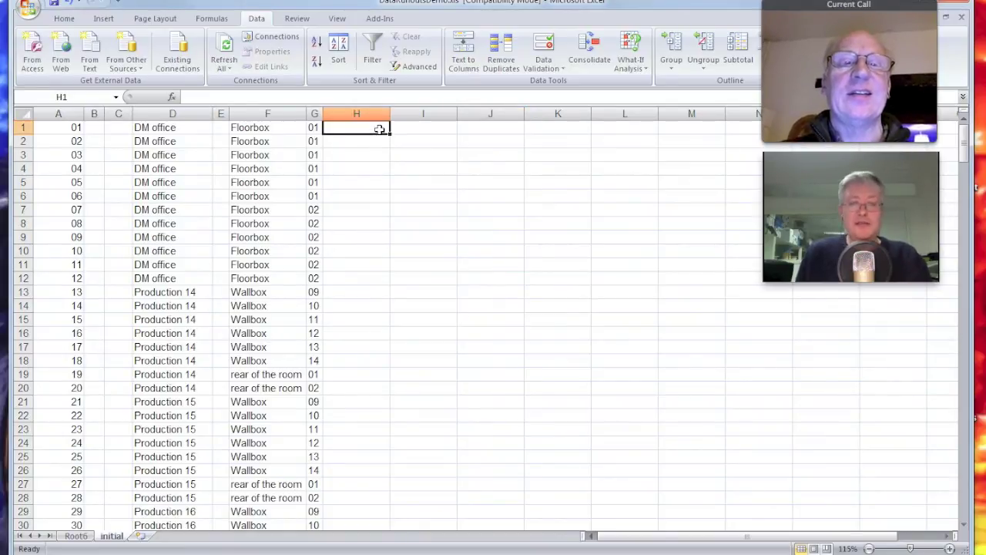
pyautogui.write('=')
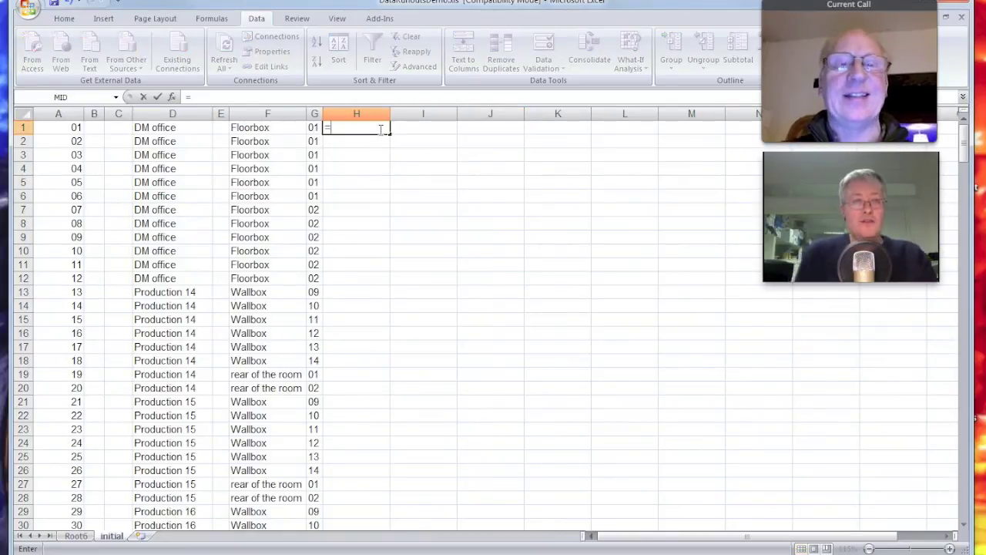
pyautogui.click(68, 140)
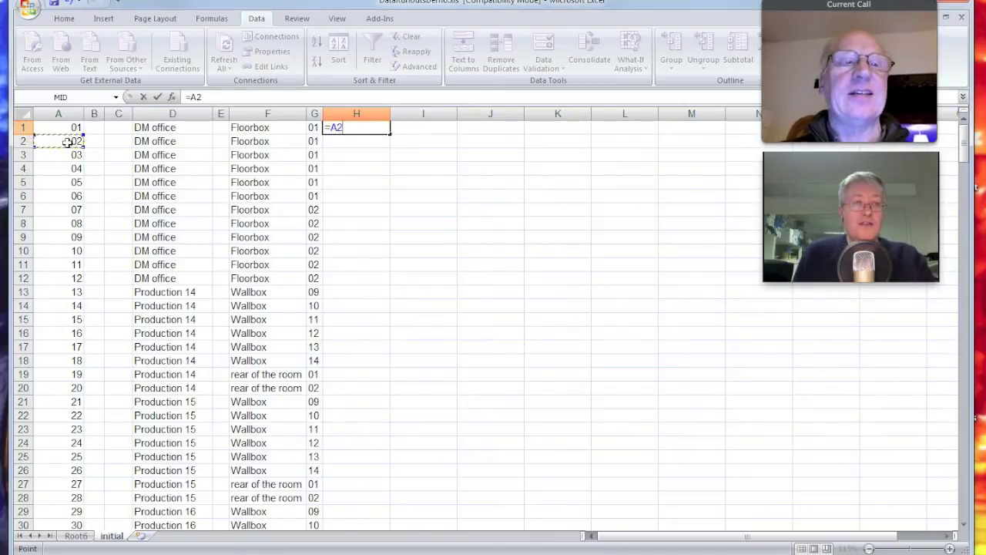
pyautogui.write('-')
pyautogui.click(66, 128)
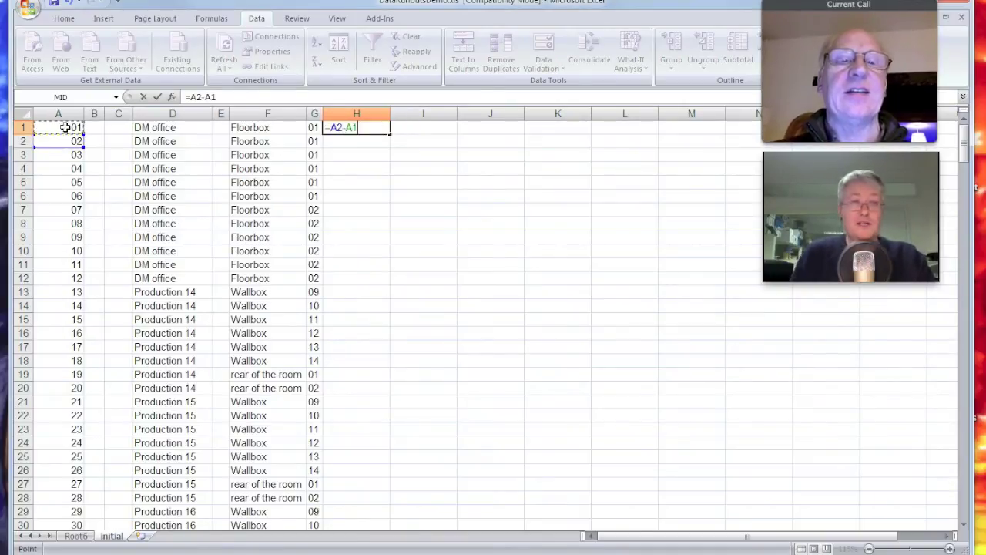
pyautogui.press('Return')
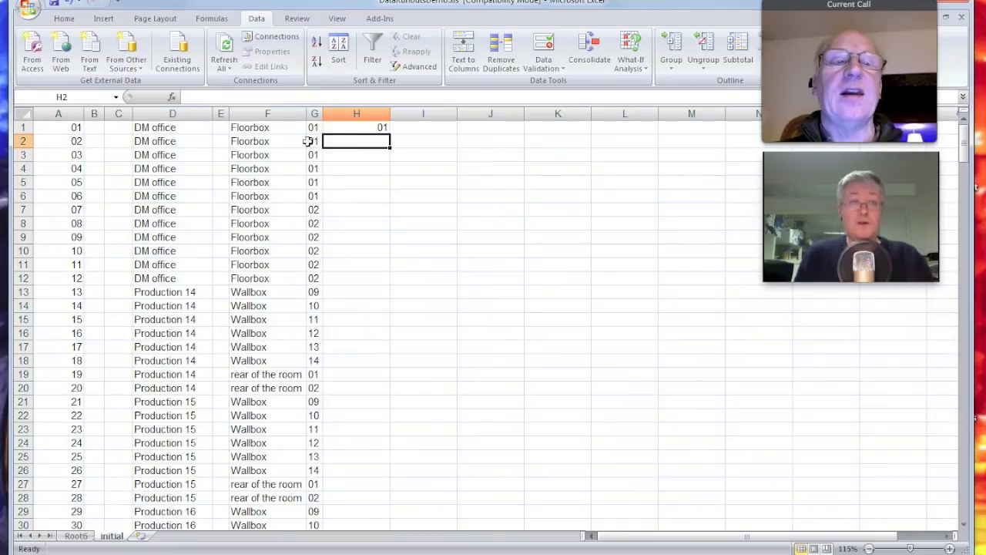
# Step: Fill the difference formula from H1 down to H296, the last row of the cable list
pyautogui.moveTo(377, 130); pyautogui.dragTo(352, 501)
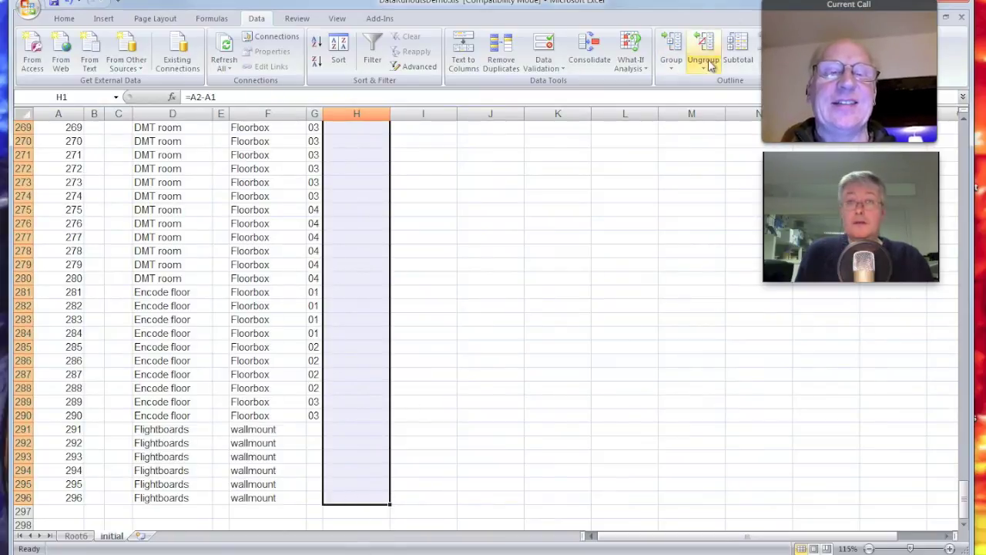
pyautogui.click(64, 18)
pyautogui.moveTo(838, 8); pyautogui.dragTo(842, 302)
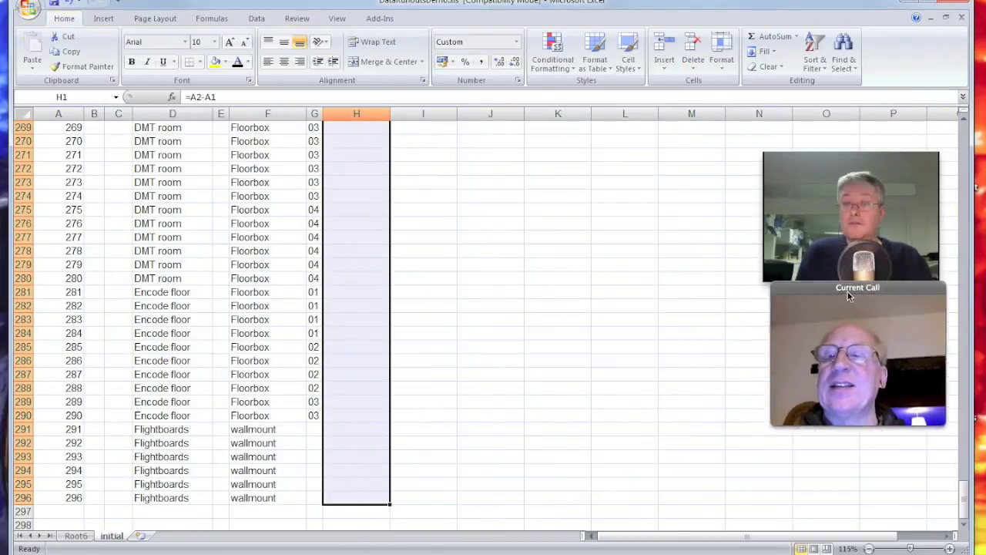
pyautogui.click(767, 52)
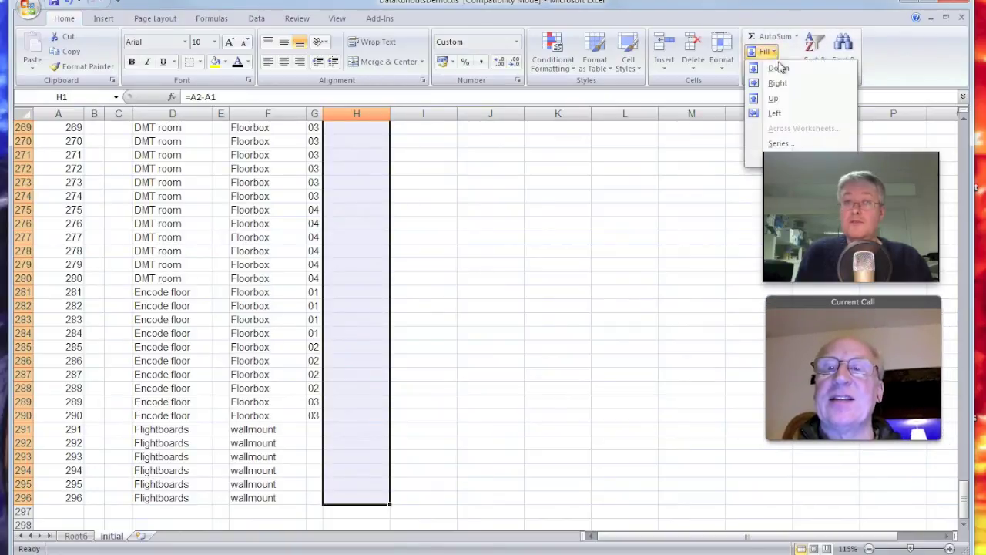
pyautogui.click(773, 69)
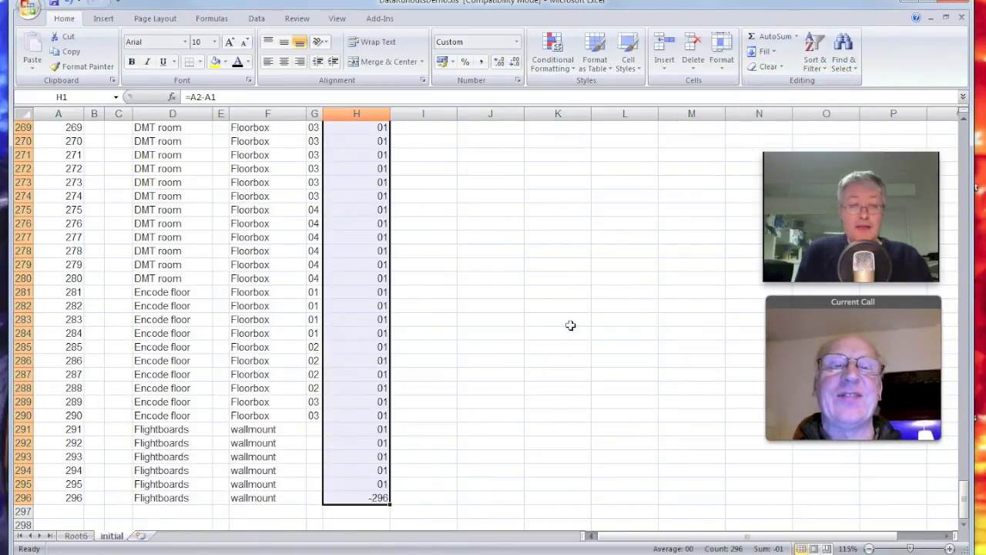
# Step: Add an Equal To 01 conditional formatting rule to the differences in H1:H296, using a custom format with white font
pyautogui.click(563, 68)
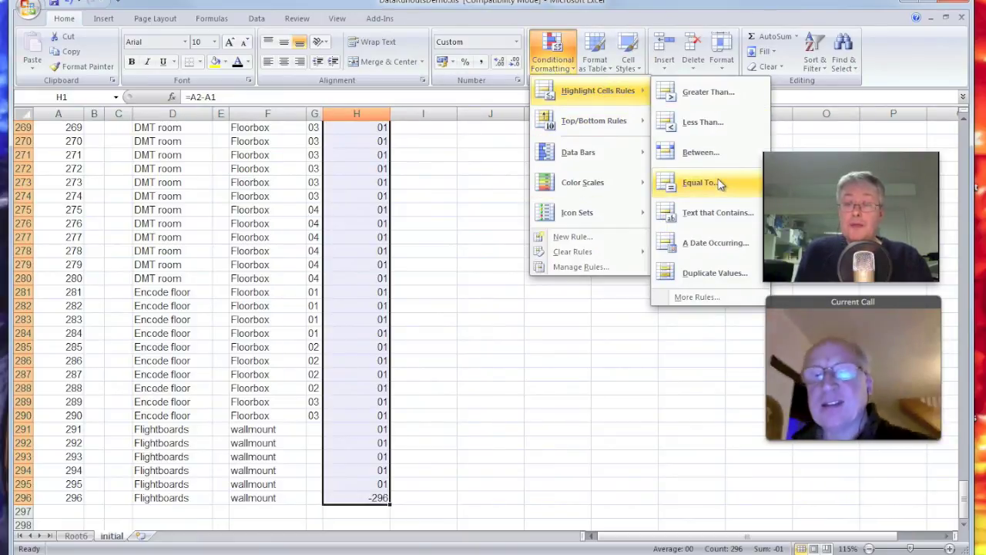
pyautogui.click(719, 182)
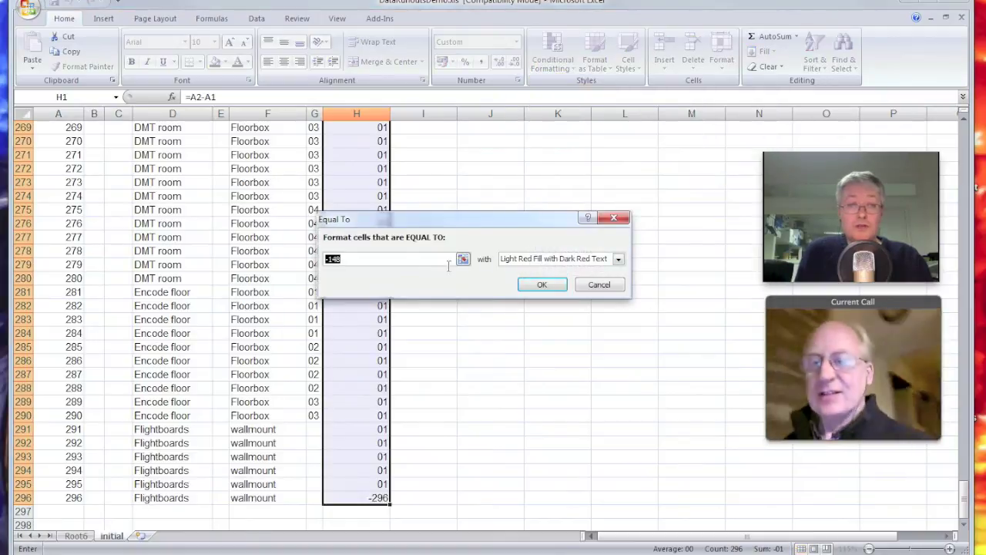
pyautogui.write('01')
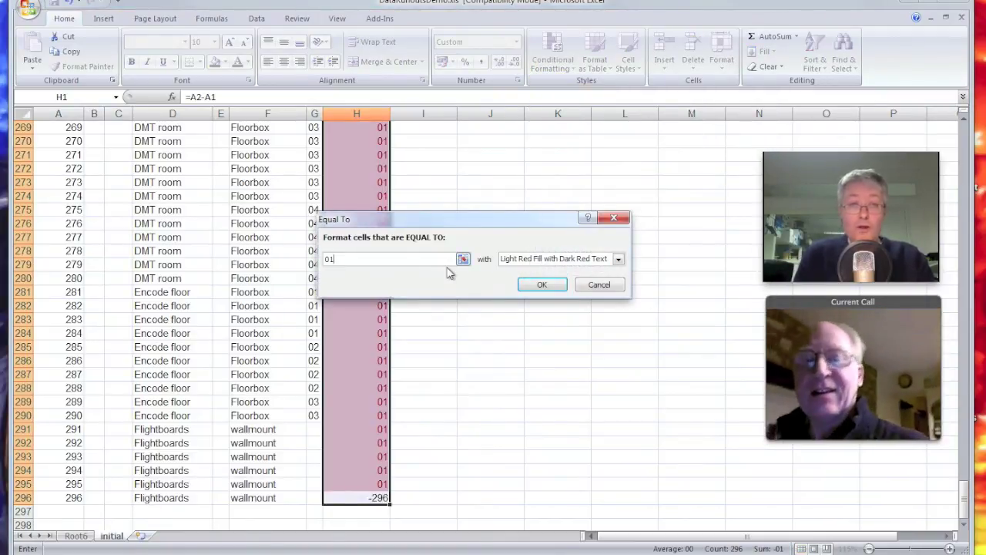
pyautogui.click(619, 259)
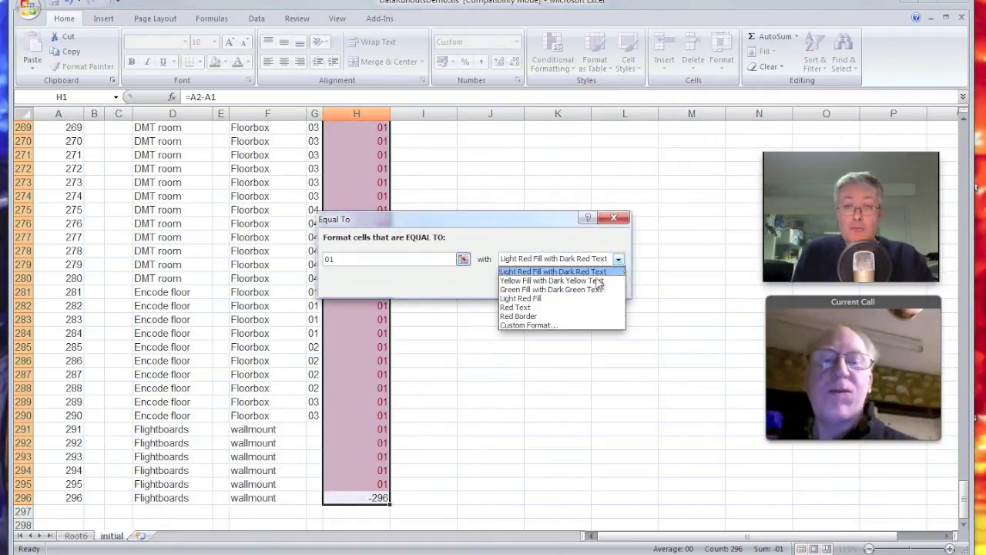
pyautogui.click(528, 325)
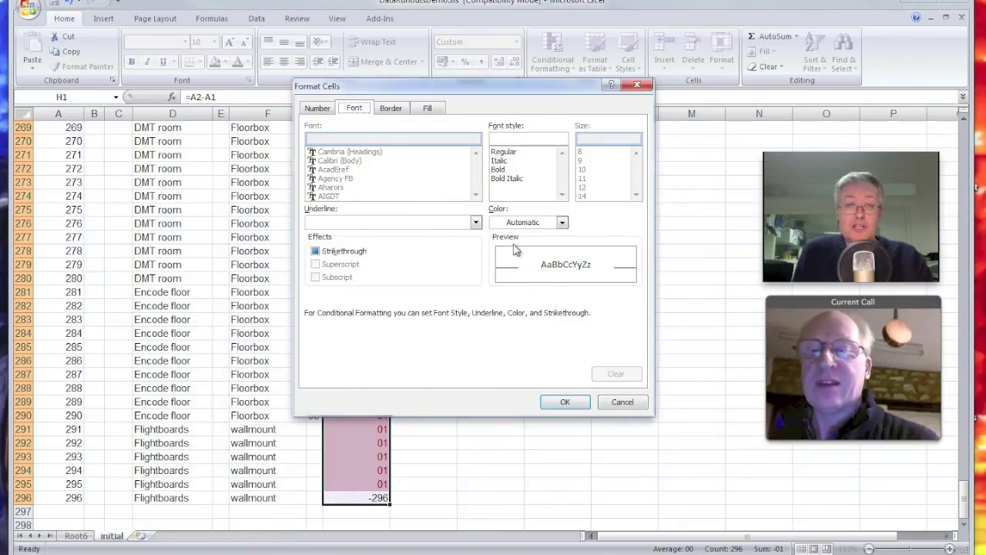
pyautogui.click(562, 222)
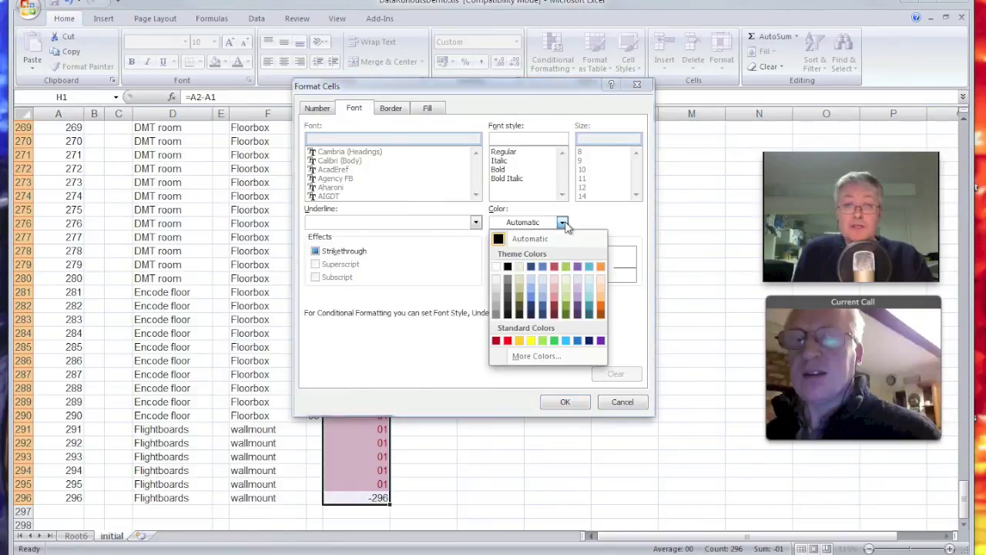
pyautogui.click(496, 267)
pyautogui.click(565, 402)
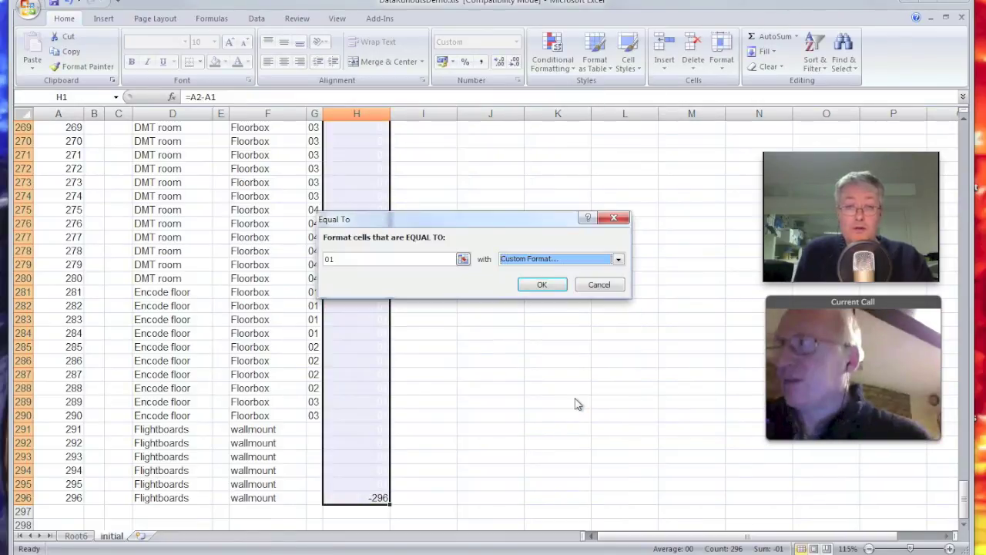
pyautogui.click(543, 286)
# Step: Examine column H along the whole cable list for differences other than 01, checking the numbering for gaps or duplicates
pyautogui.scroll(20, 468, 288)
pyautogui.scroll(20, 467, 289)
pyautogui.scroll(-20, 468, 288)
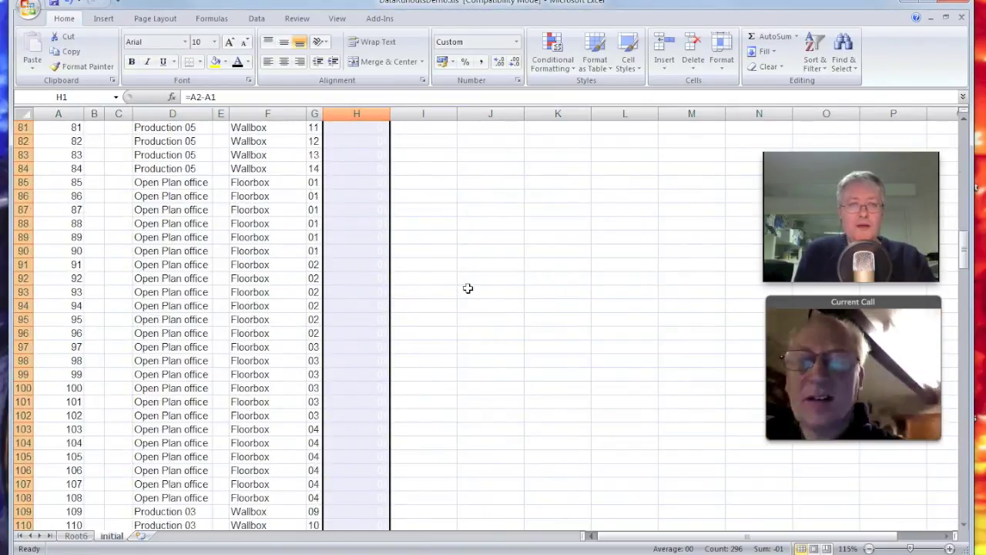
pyautogui.scroll(-20, 467, 288)
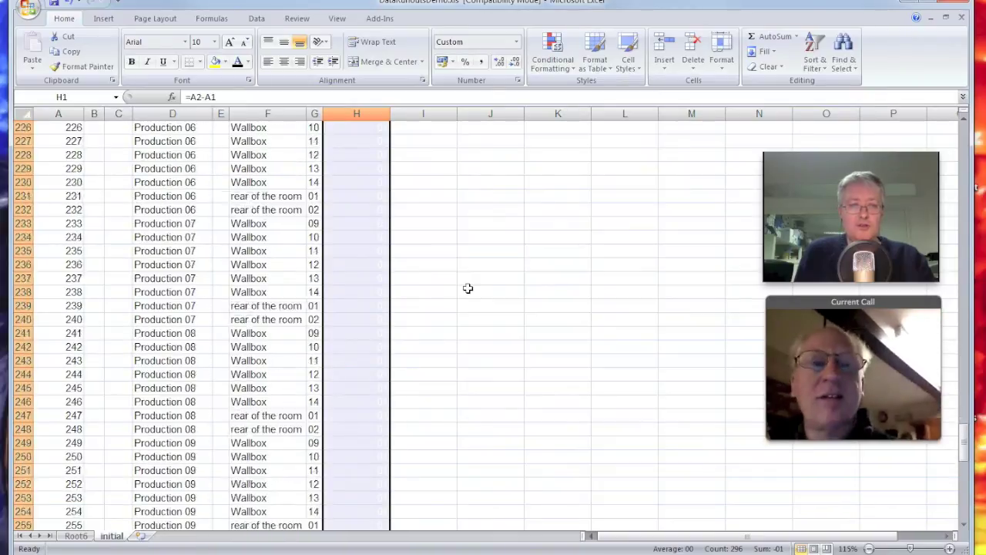
pyautogui.scroll(-18, 468, 288)
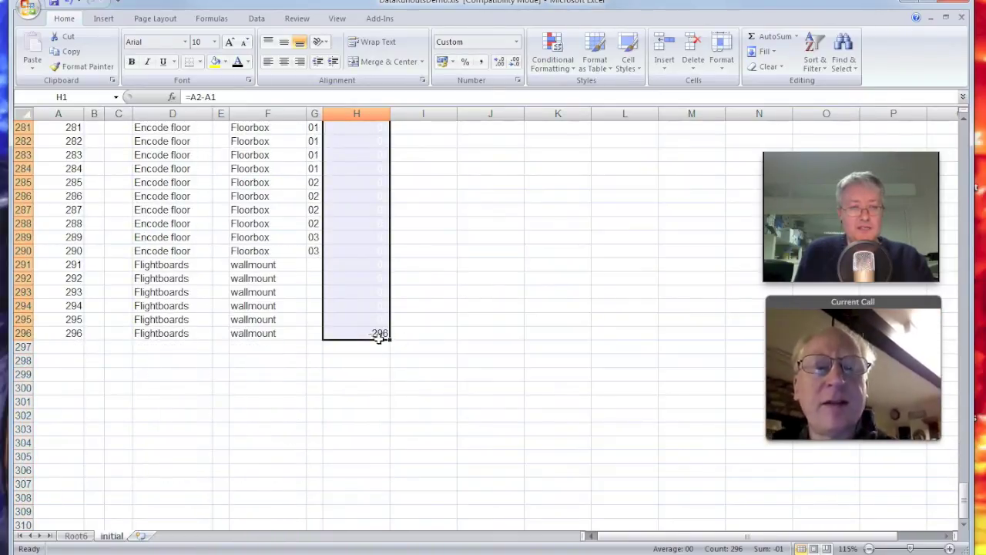
pyautogui.scroll(20, 466, 294)
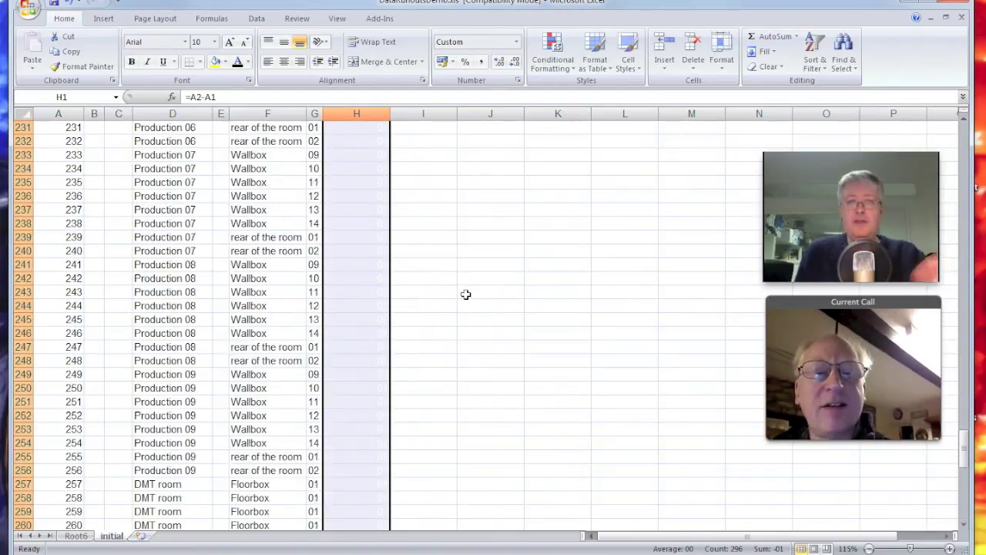
pyautogui.scroll(20, 466, 294)
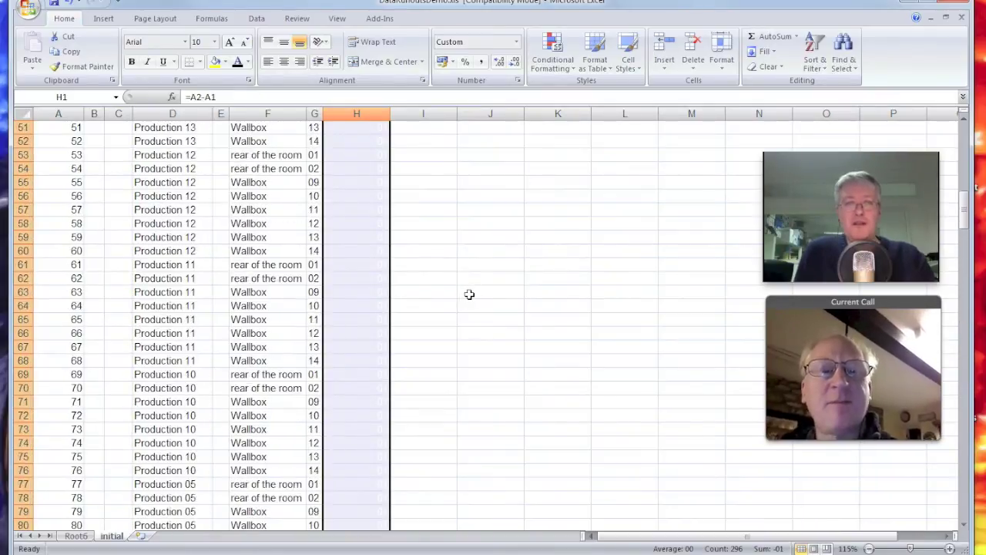
pyautogui.scroll(-7, 470, 294)
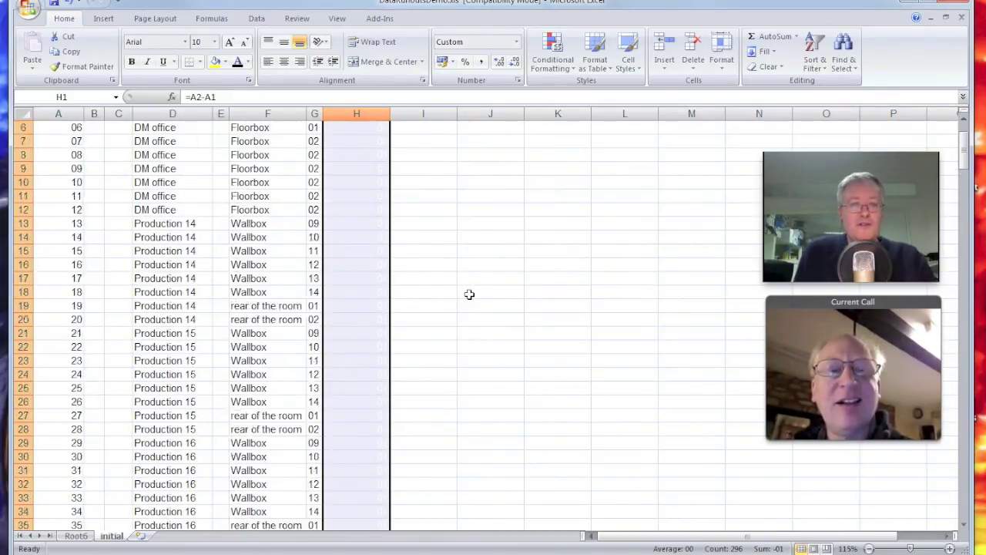
pyautogui.scroll(7, 469, 292)
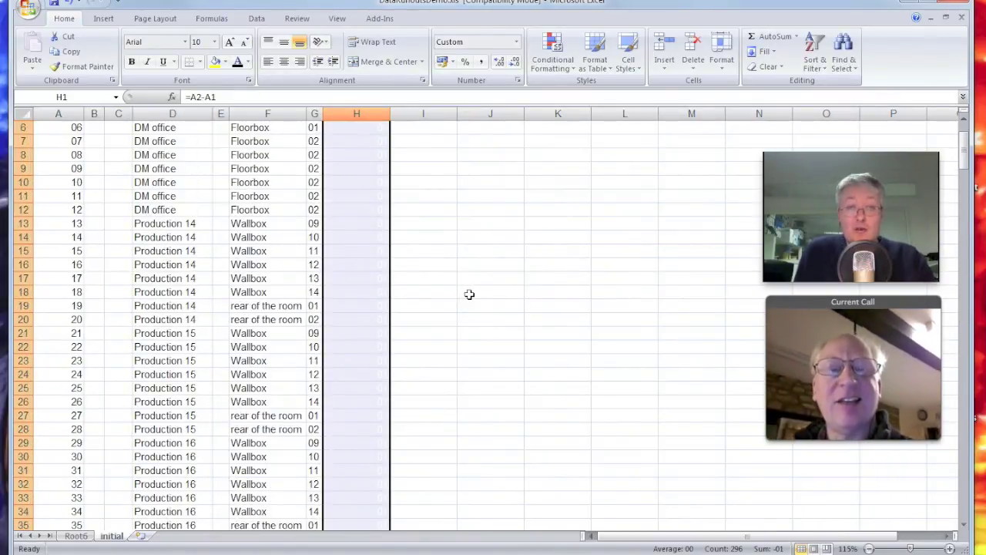
# Step: Delete the difference column H from the initial sheet and deselect it
pyautogui.rightClick(339, 112)
pyautogui.click(400, 203)
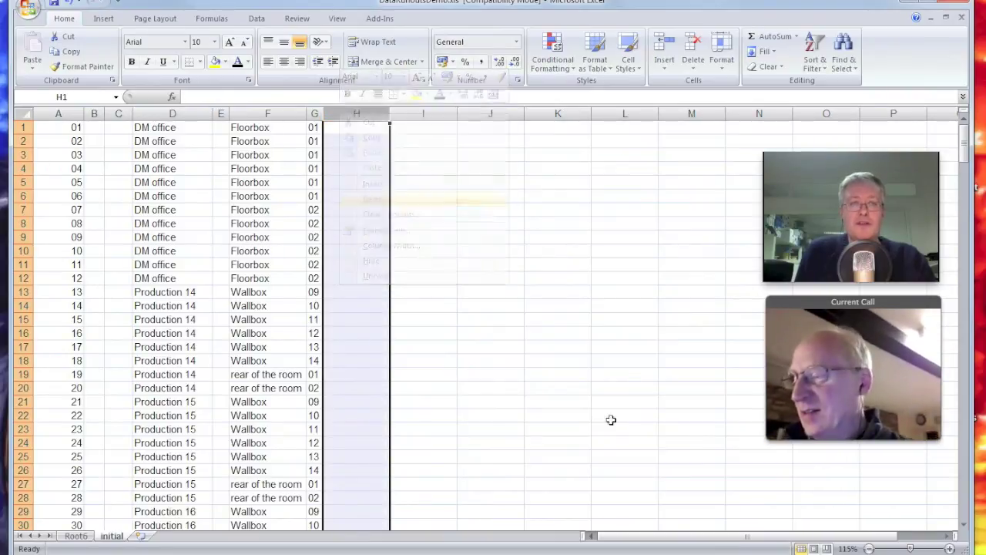
pyautogui.click(588, 382)
pyautogui.moveTo(588, 382); pyautogui.dragTo(600, 368)
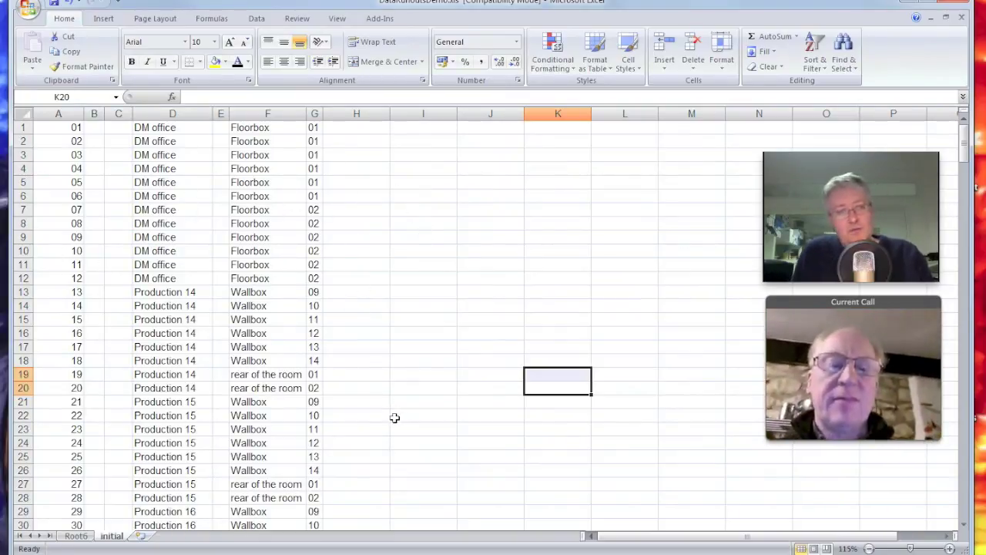
# Step: Switch to the DataPanel workbook, examine the Encode-bay17-cat6 panel layout and open the Encode-bay18-cat6 sheet
pyautogui.hotkey('alt', 'Tab')
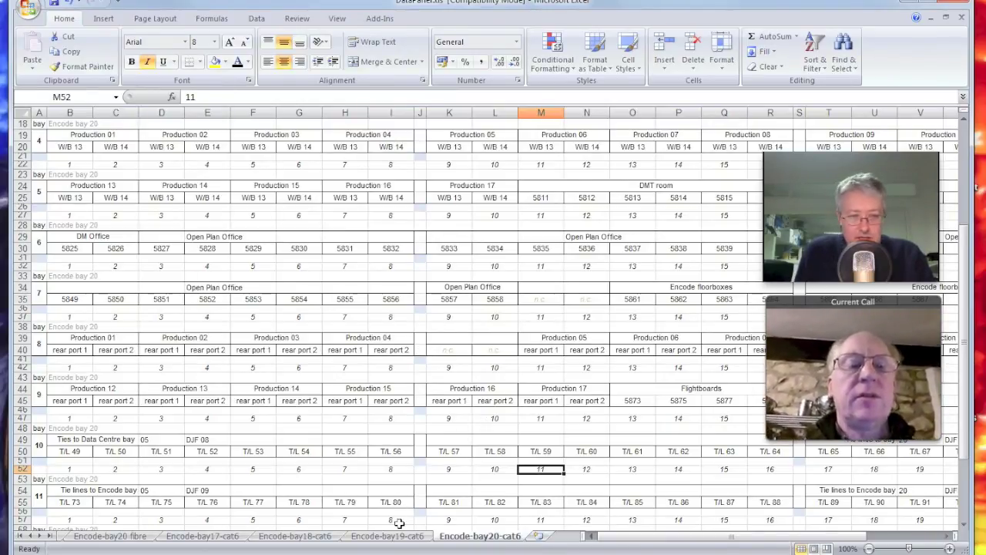
pyautogui.click(202, 535)
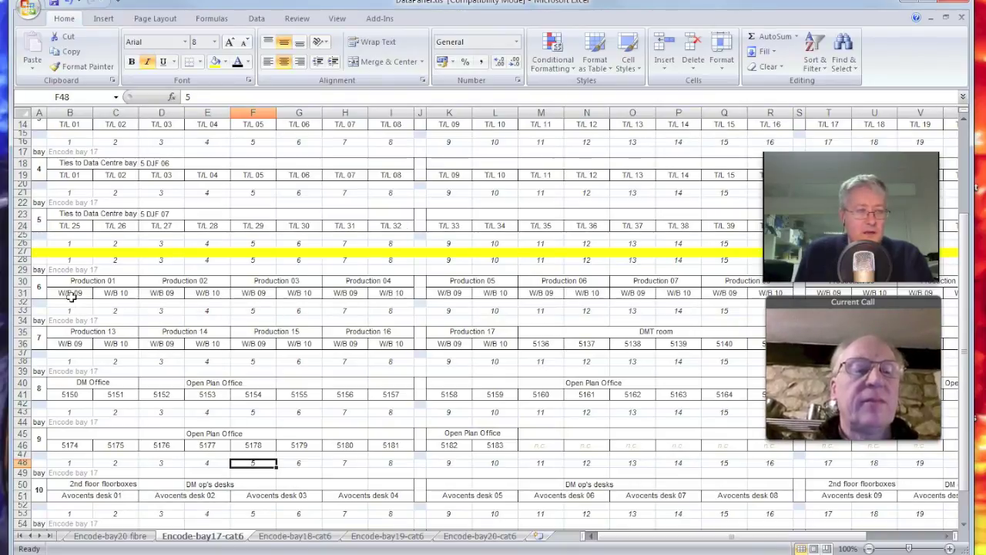
pyautogui.scroll(-3, 207, 342)
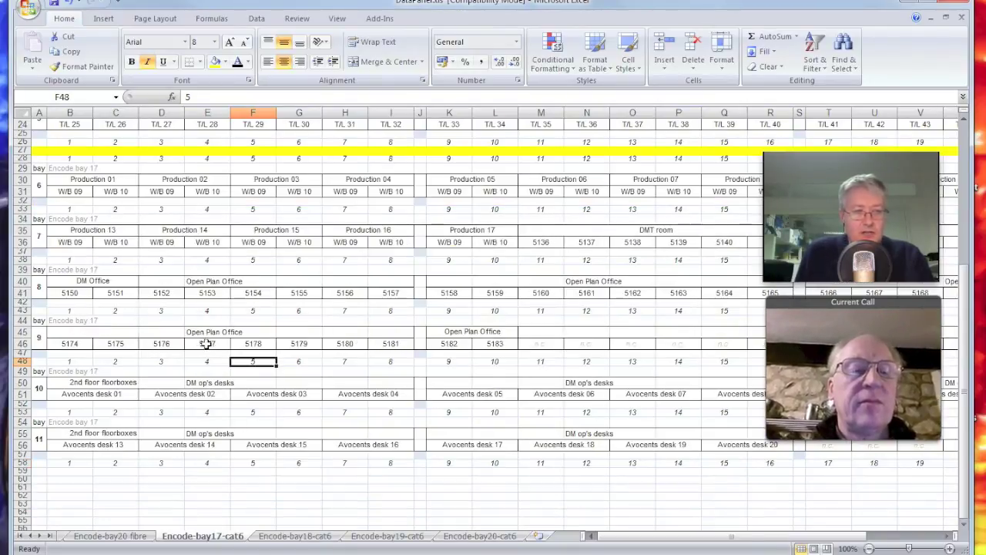
pyautogui.scroll(2, 293, 264)
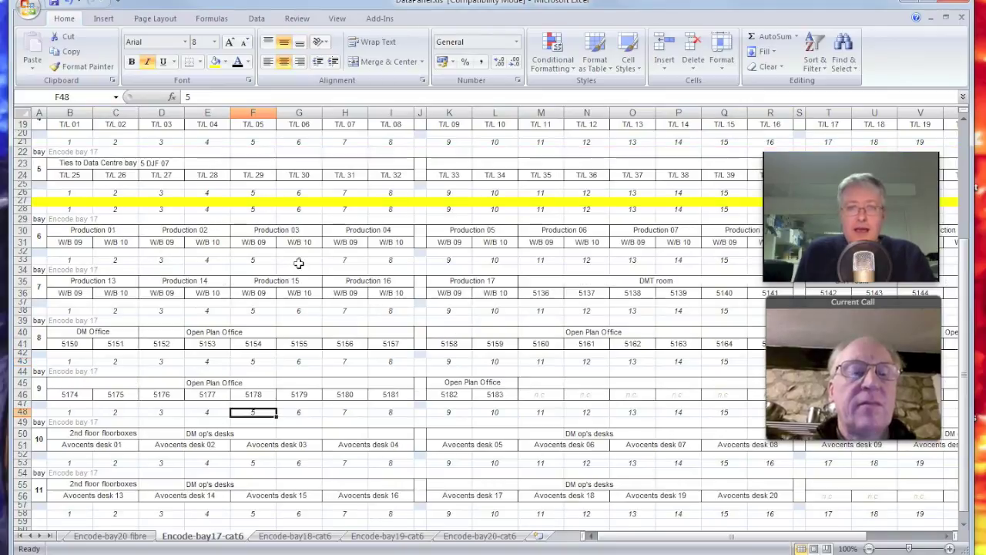
pyautogui.click(324, 535)
# Step: Compare the Root6 and initial sheets of the cable list workbook, and return to the Encode-bay18-cat6 panel sheet
pyautogui.hotkey('ctrl', 'Tab')
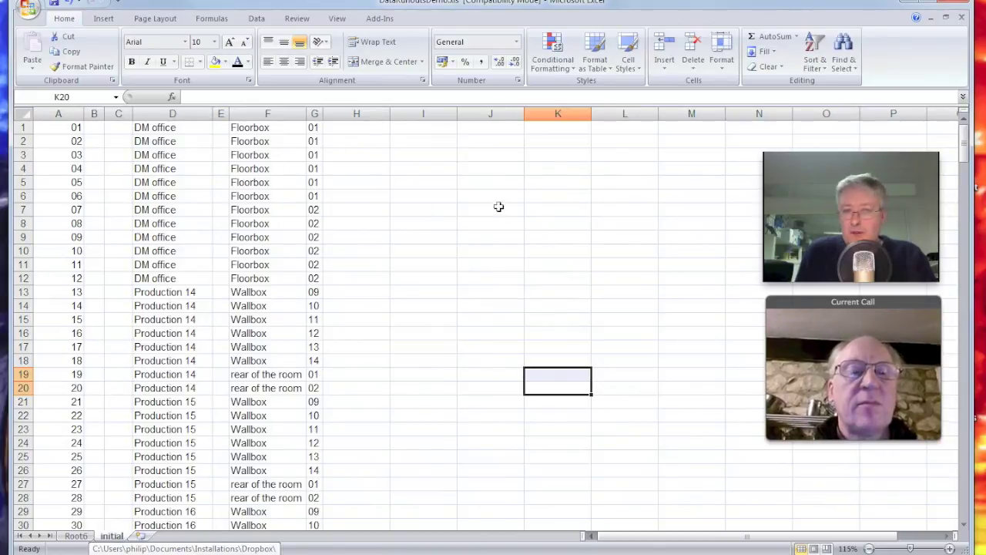
pyautogui.click(76, 535)
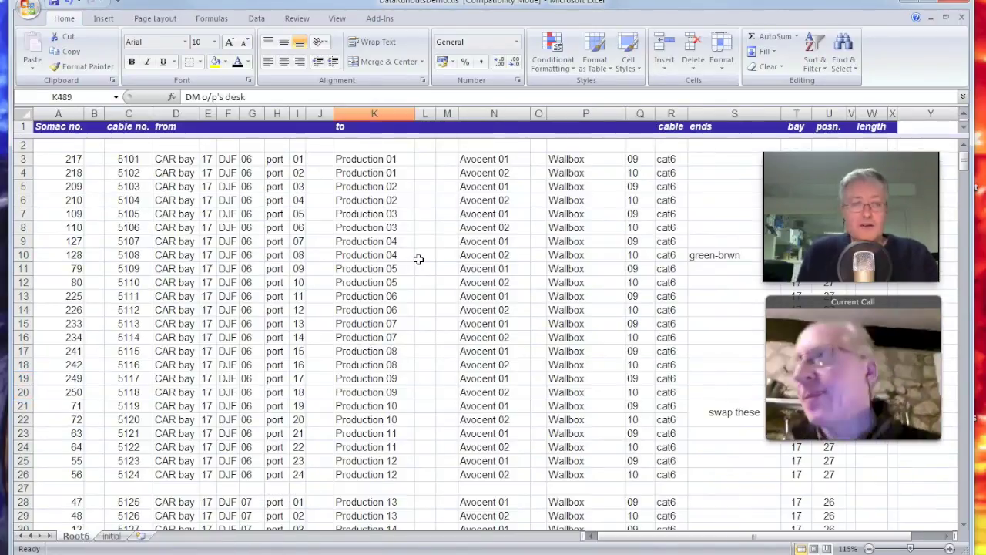
pyautogui.click(112, 537)
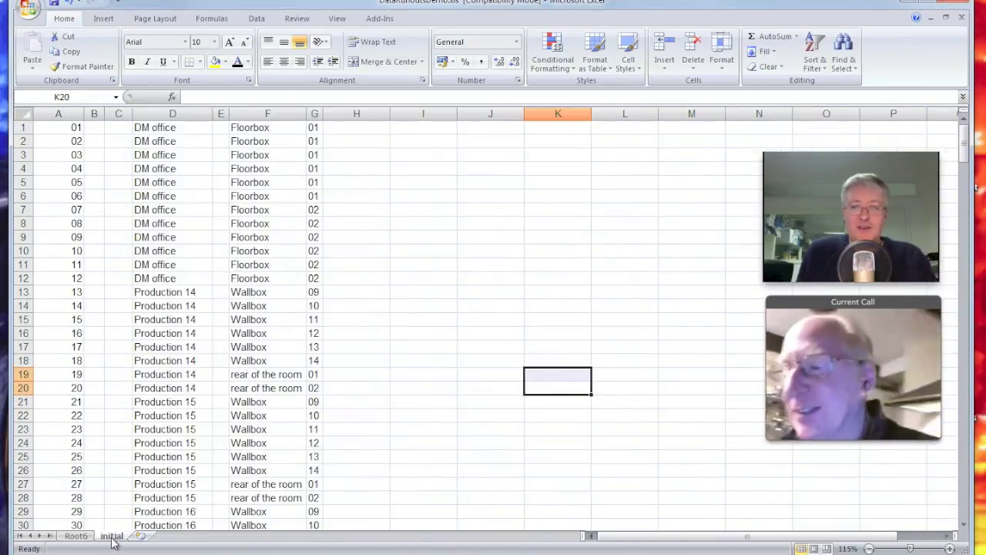
pyautogui.click(75, 536)
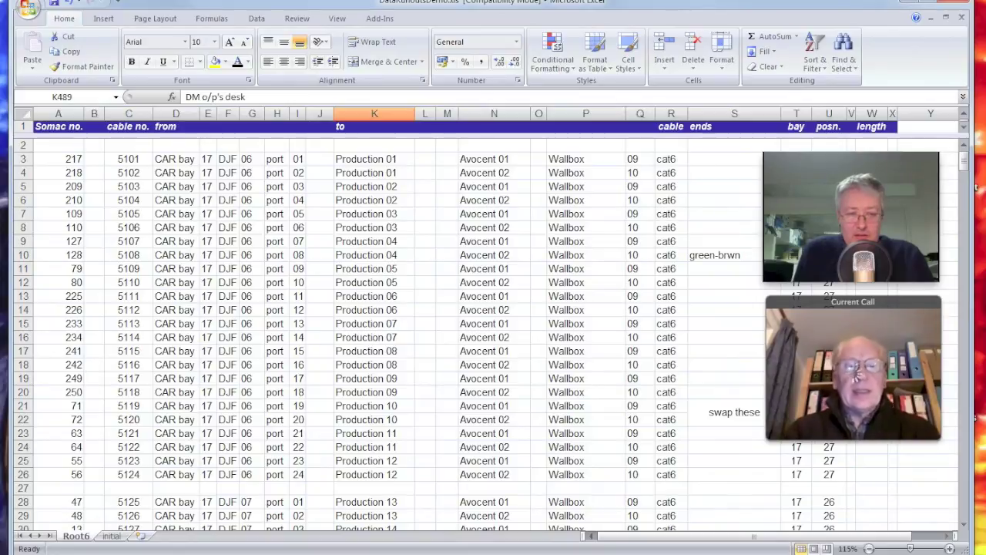
pyautogui.hotkey('ctrl', 'Tab')
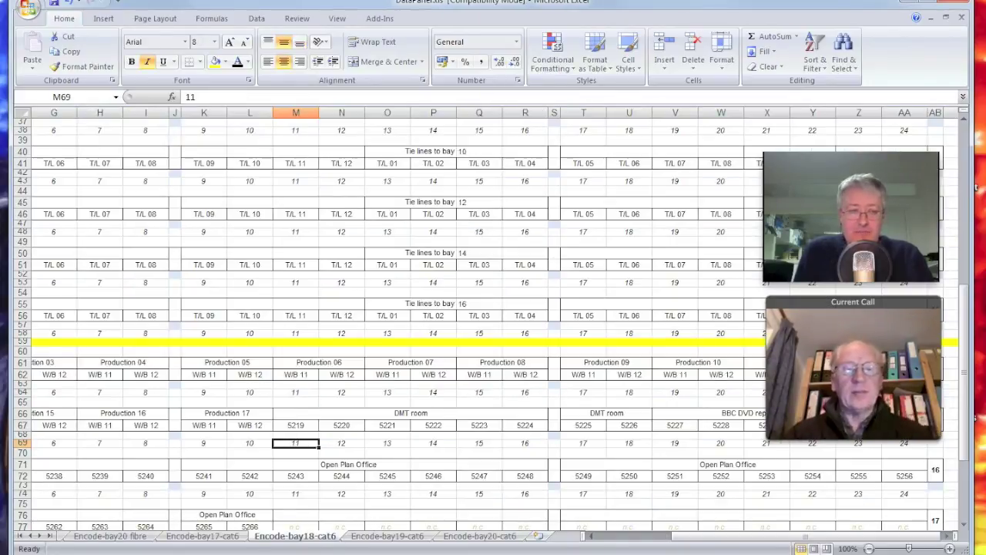
# Step: Copy the Avocent 01 and Avocent 02 entries from N3:N4 of the Root6 sheet into H1:H2 of the initial sheet
pyautogui.hotkey('ctrl', 'Tab')
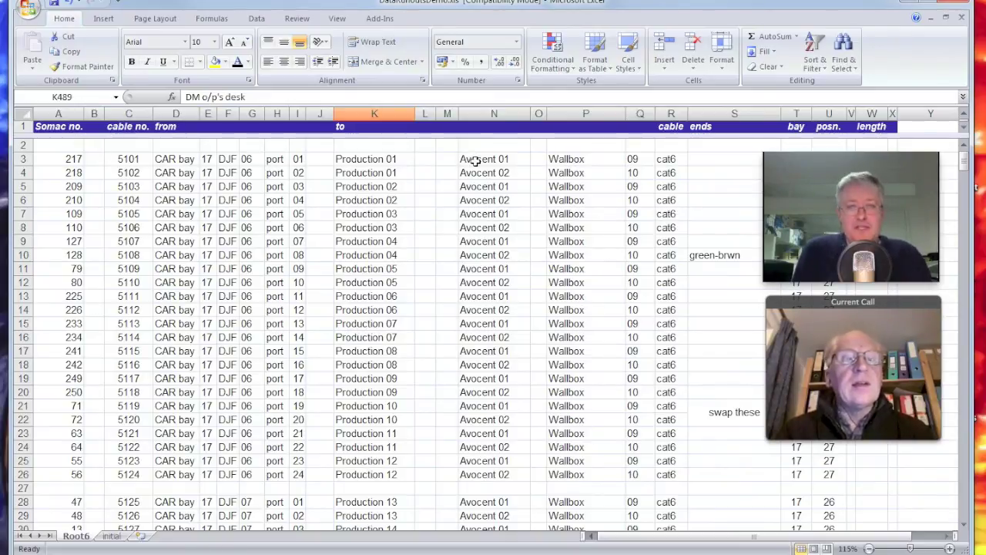
pyautogui.moveTo(479, 159); pyautogui.dragTo(480, 172)
pyautogui.hotkey('ctrl', 'c')
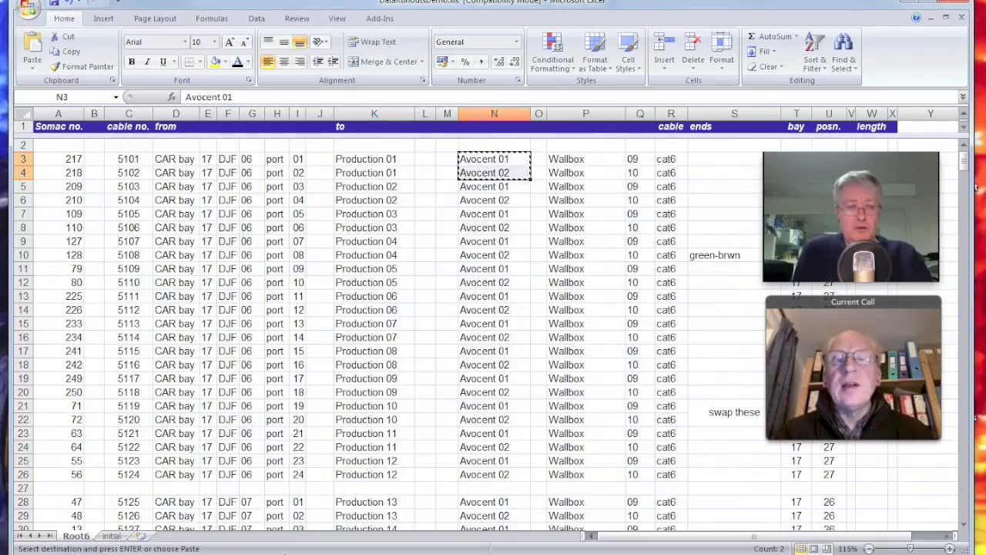
pyautogui.click(111, 536)
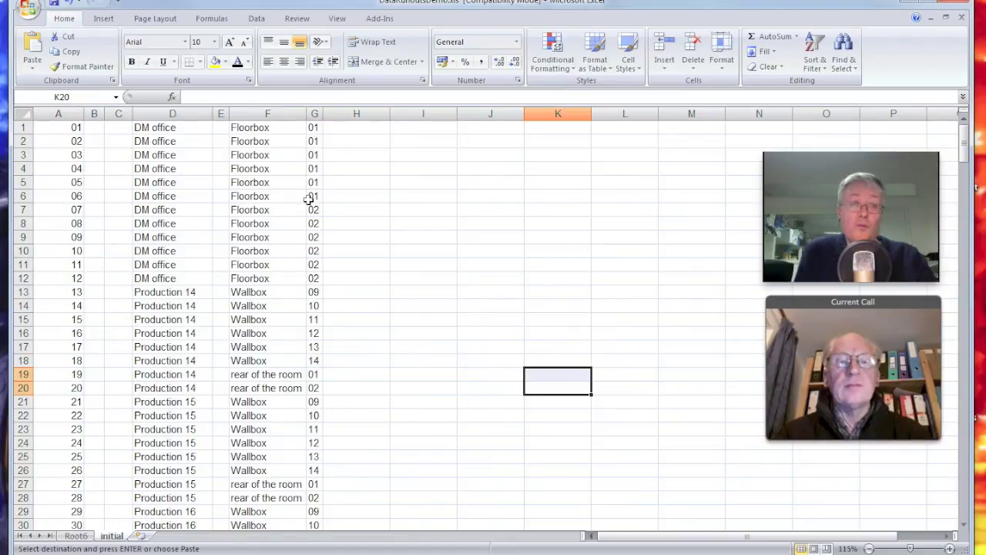
pyautogui.click(361, 129)
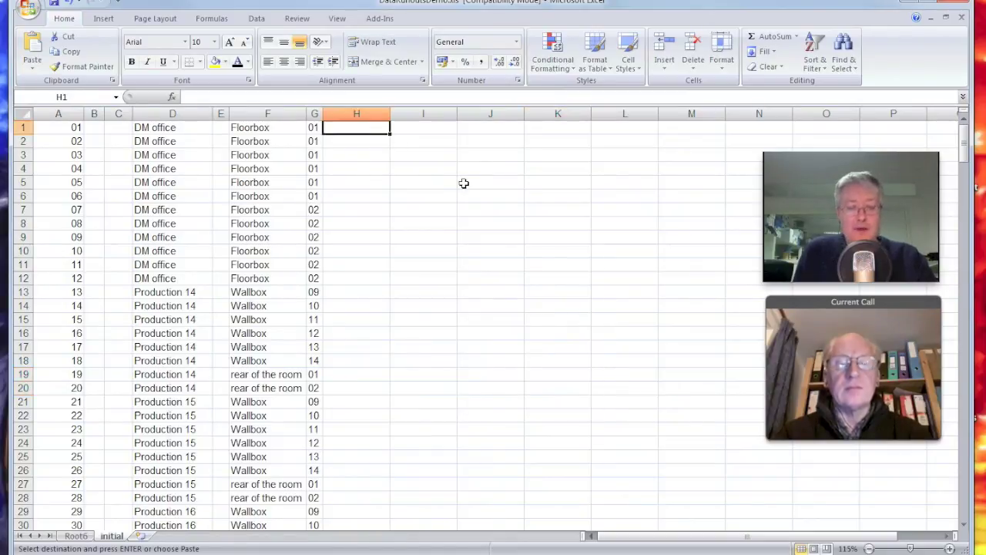
pyautogui.hotkey('ctrl', 'v')
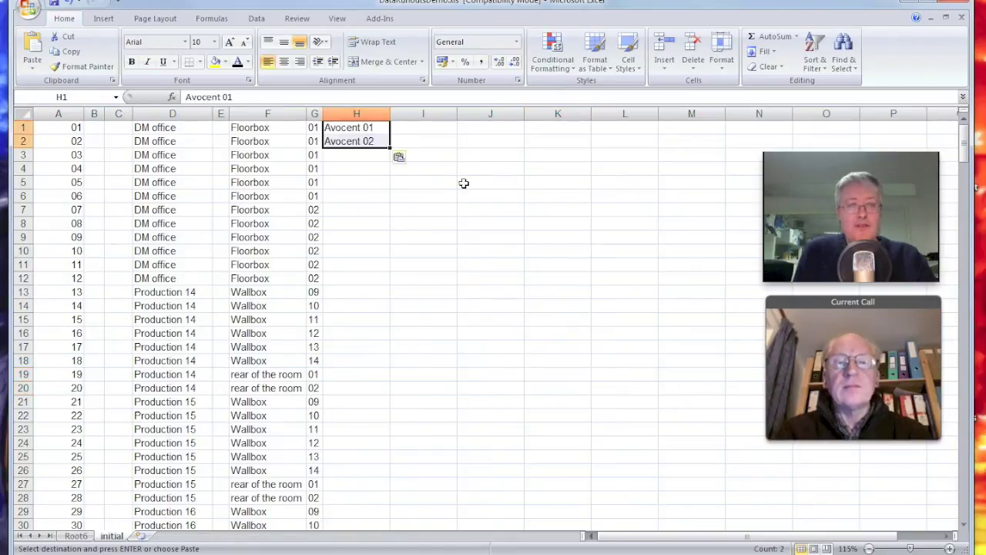
# Step: Copy the Production 01 and Production 02 entries from N153:N154 of the Root6 sheet into H3:H4 of the initial sheet
pyautogui.click(83, 537)
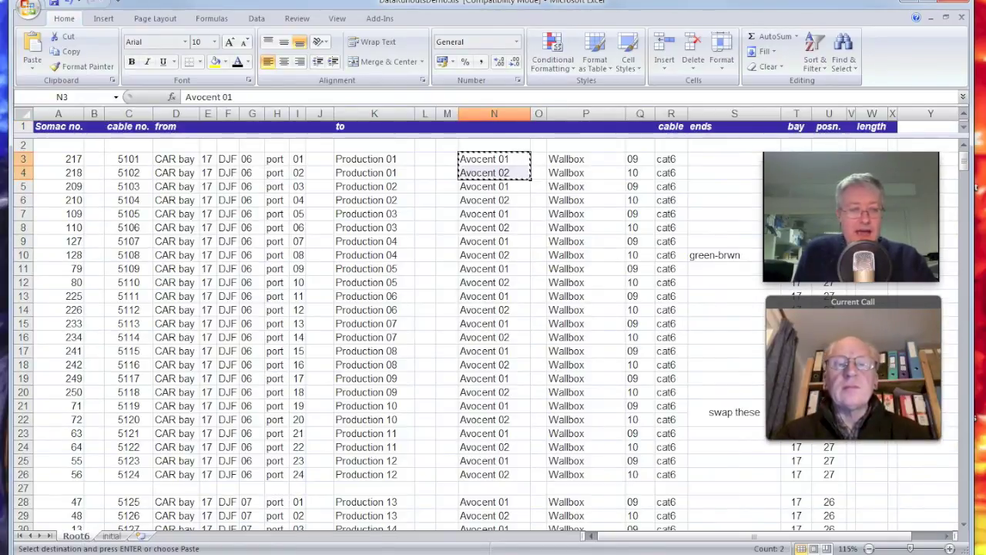
pyautogui.scroll(-3, 552, 393)
pyautogui.click(551, 392)
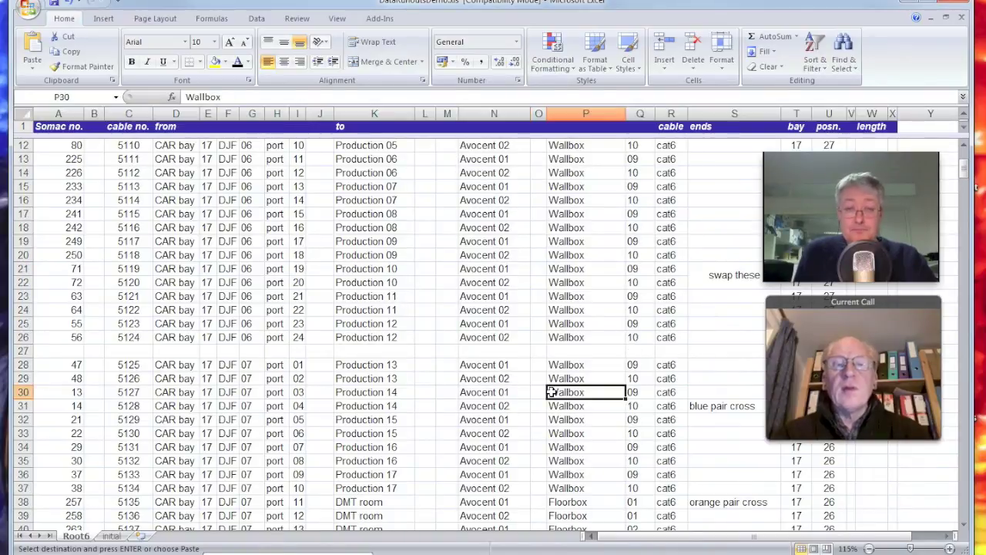
pyautogui.scroll(-20, 552, 392)
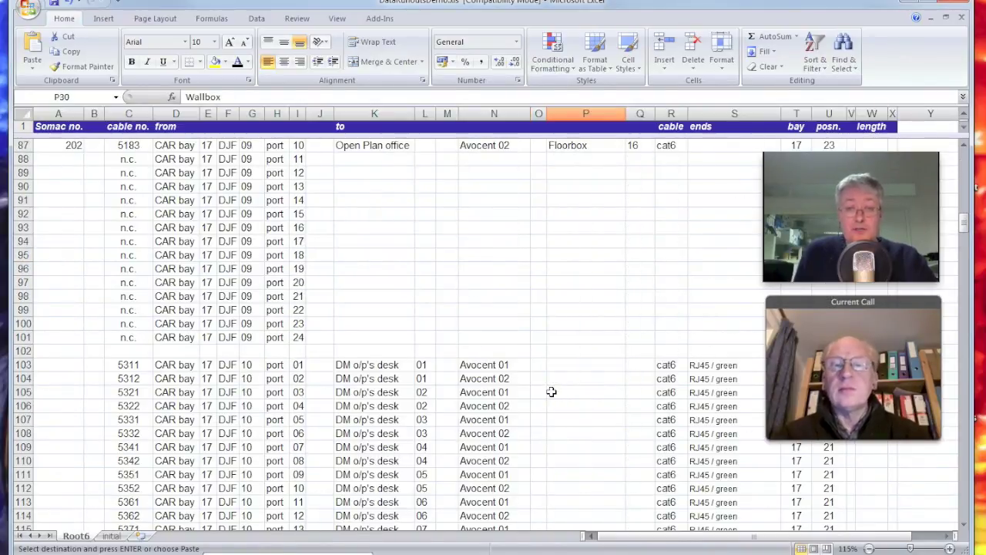
pyautogui.scroll(-17, 552, 393)
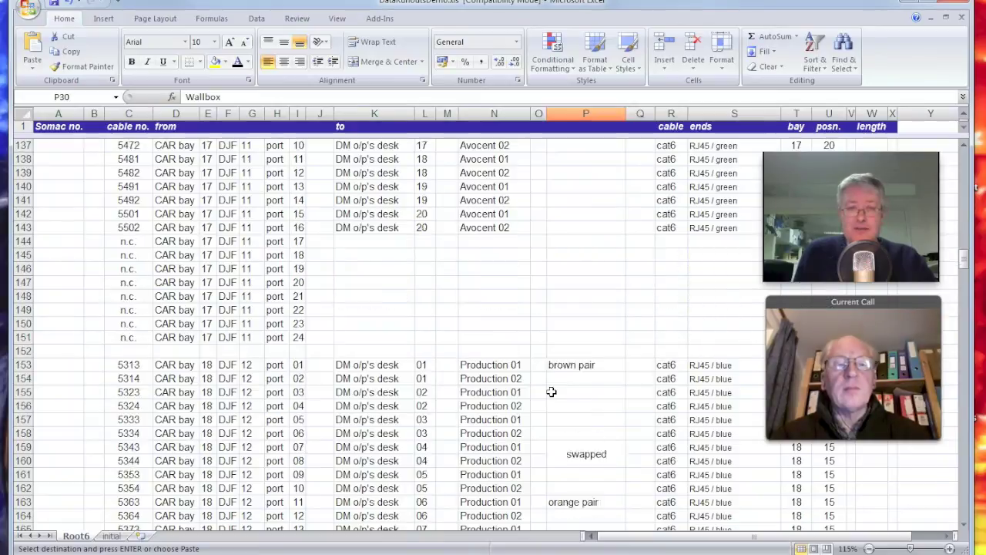
pyautogui.scroll(-3, 551, 392)
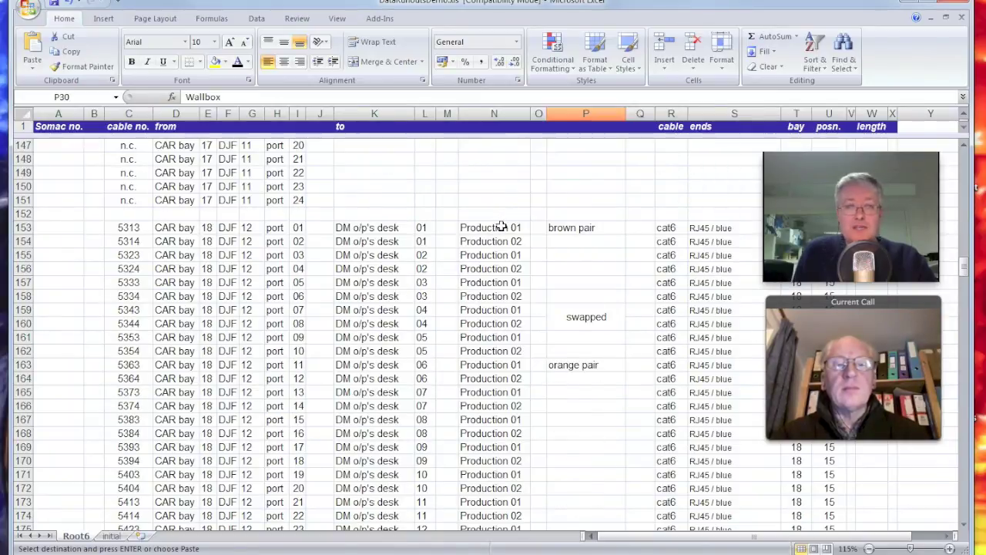
pyautogui.moveTo(501, 226); pyautogui.dragTo(501, 238)
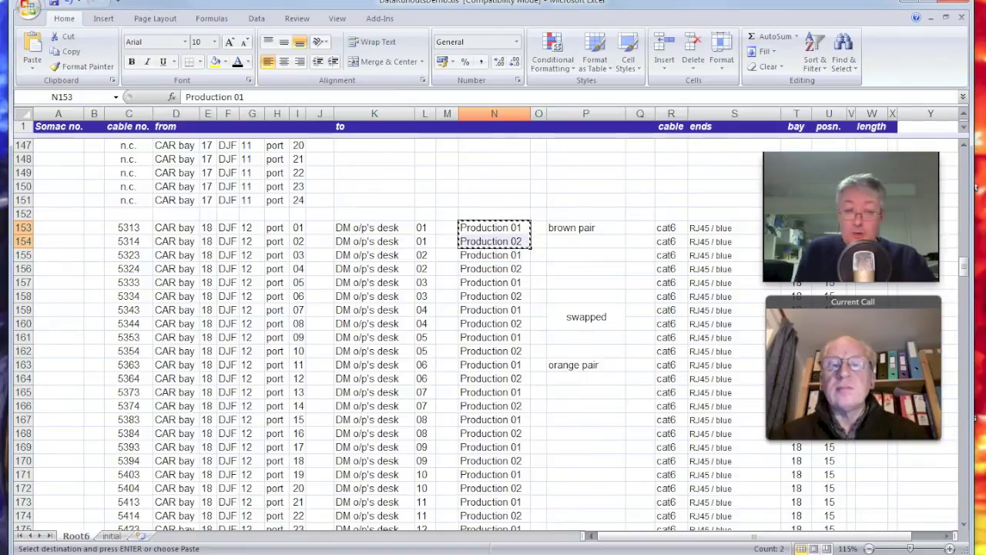
pyautogui.click(112, 535)
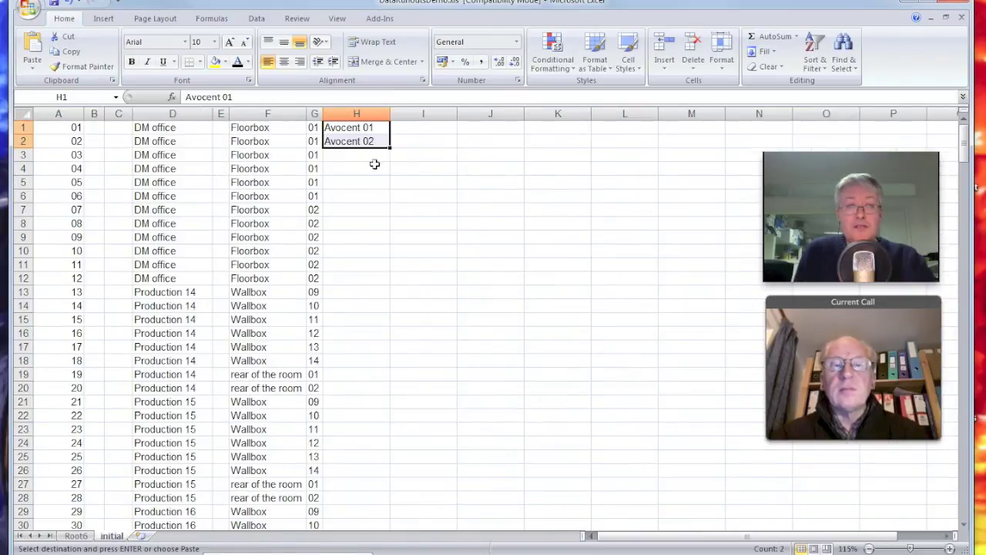
pyautogui.click(379, 156)
pyautogui.hotkey('ctrl', 'v')
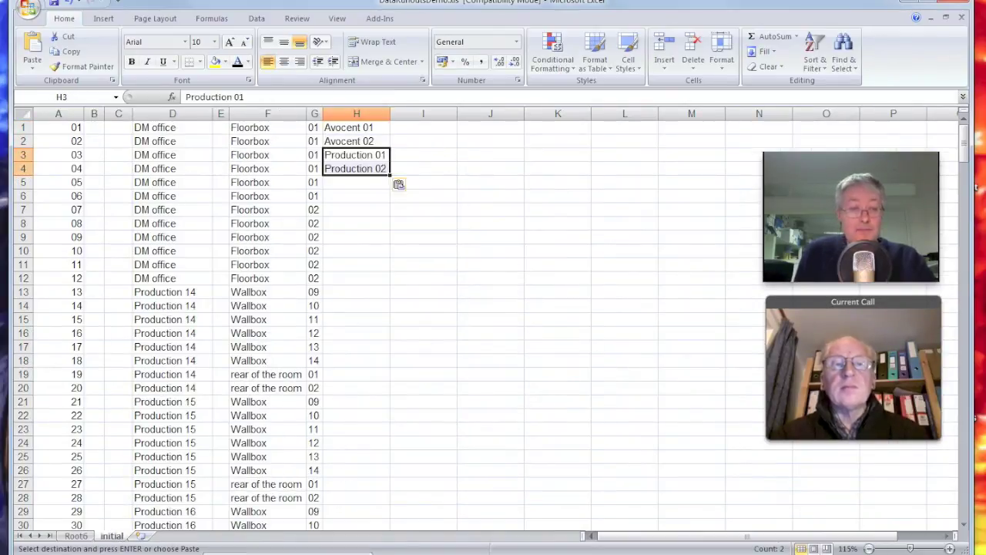
# Step: Copy the Corporate 01 and Corporate 02 entries from N303:N304 of the Root6 sheet into H5:H6 of the initial sheet
pyautogui.click(81, 536)
pyautogui.scroll(-20, 627, 368)
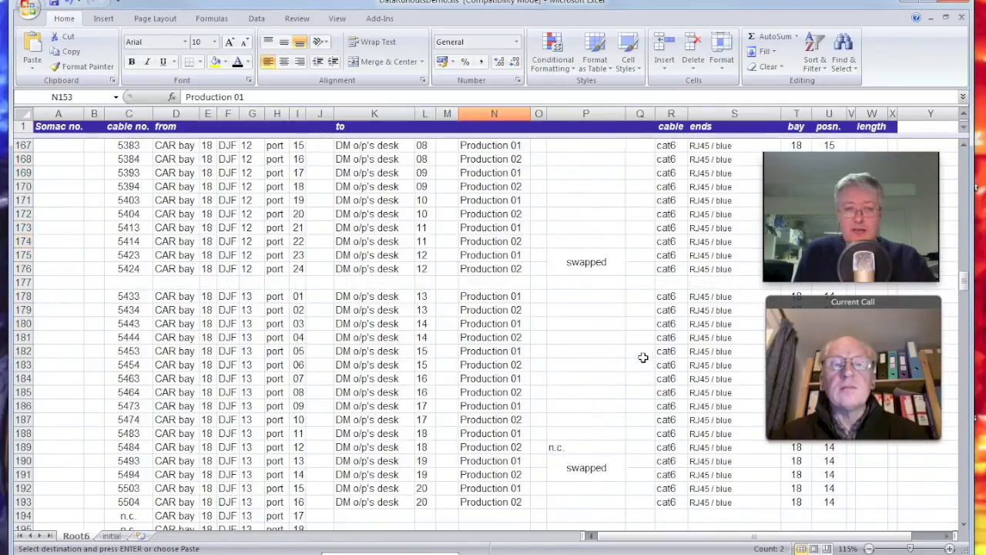
pyautogui.scroll(-20, 627, 368)
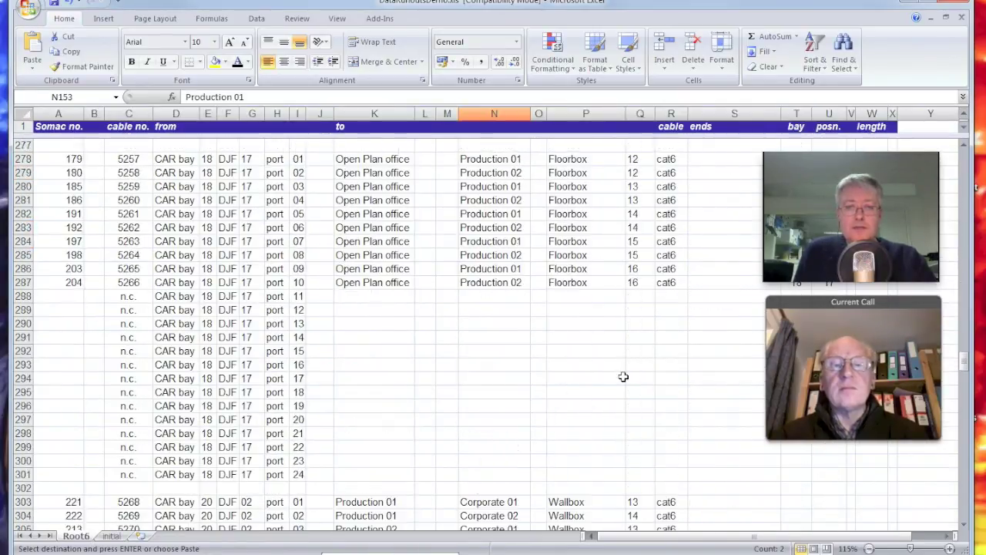
pyautogui.moveTo(479, 369); pyautogui.dragTo(479, 379)
pyautogui.hotkey('ctrl', 'c')
pyautogui.click(112, 535)
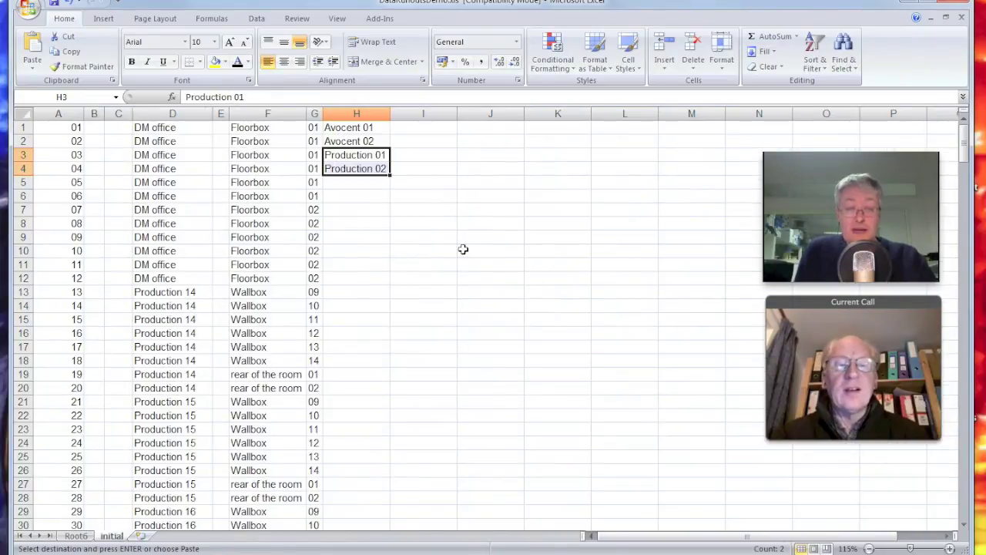
pyautogui.click(362, 183)
pyautogui.hotkey('ctrl', 'v')
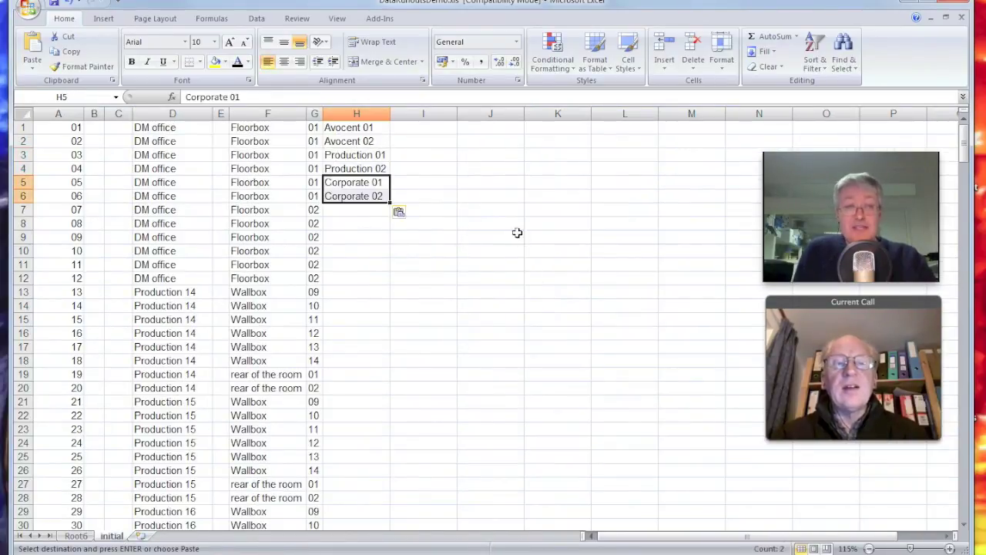
# Step: Repeat the six destination entries of H1:H6 in H7:H12 of the initial sheet
pyautogui.moveTo(535, 190); pyautogui.dragTo(535, 185)
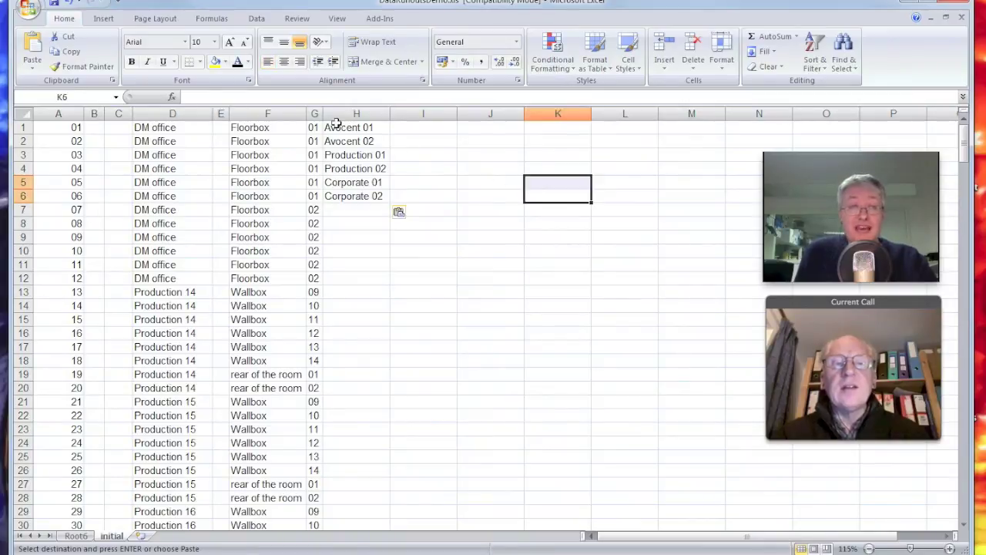
pyautogui.moveTo(364, 129); pyautogui.dragTo(353, 202)
pyautogui.hotkey('ctrl', 'c')
pyautogui.click(360, 215)
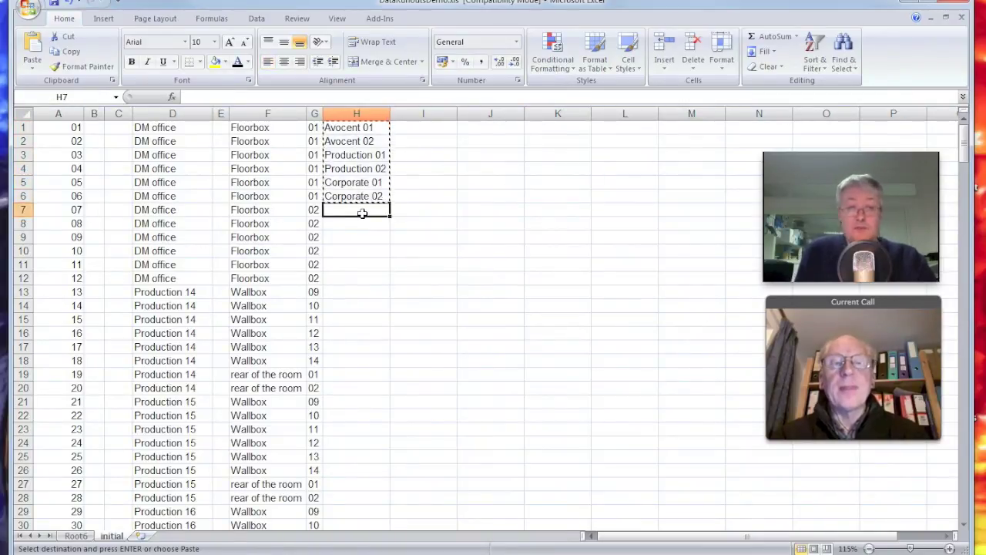
pyautogui.hotkey('ctrl', 'v')
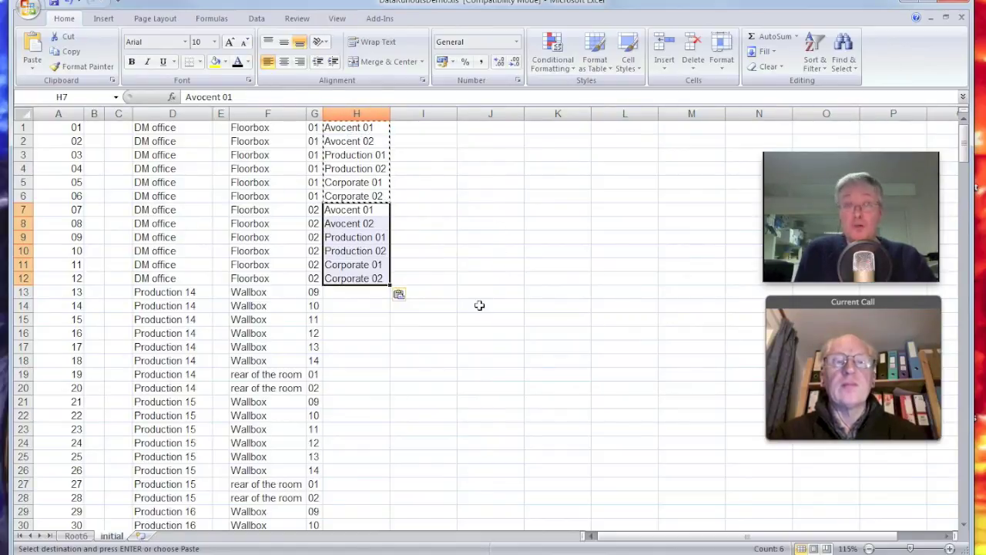
# Step: Review the Root6 cable list against the Encode-bay18-cat6 panel sheet and the initial sheet, ending on Root6
pyautogui.click(76, 536)
pyautogui.scroll(20, 521, 278)
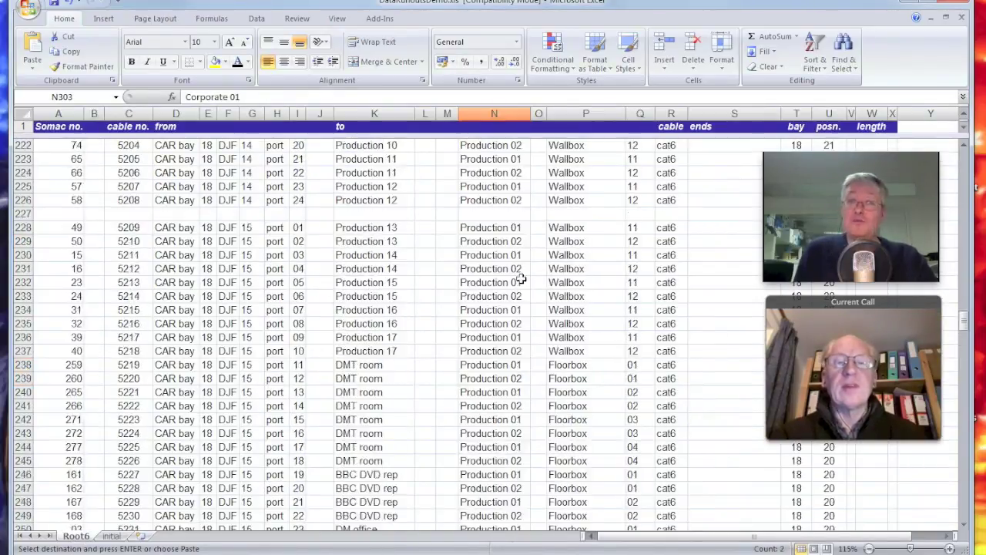
pyautogui.scroll(20, 521, 278)
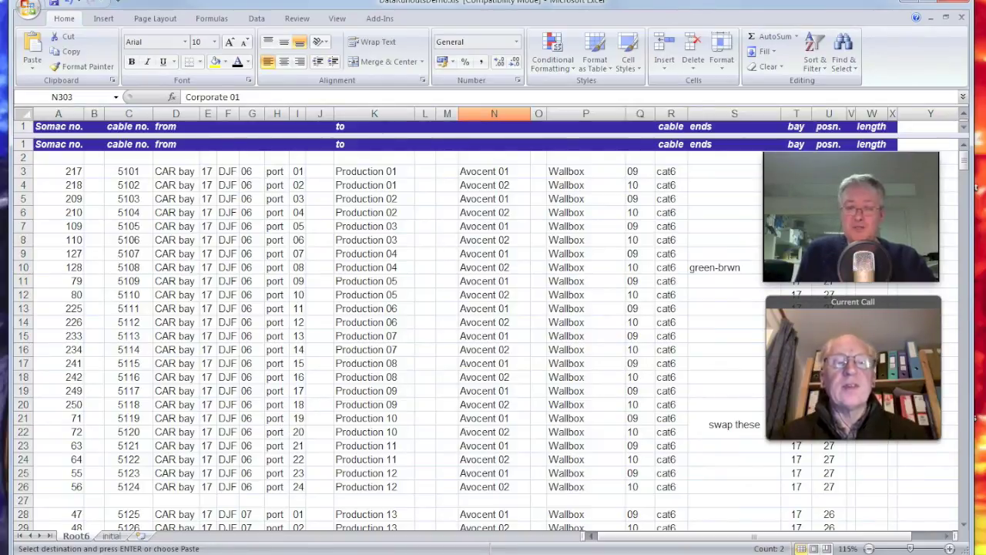
pyautogui.hotkey('ctrl', 'Tab')
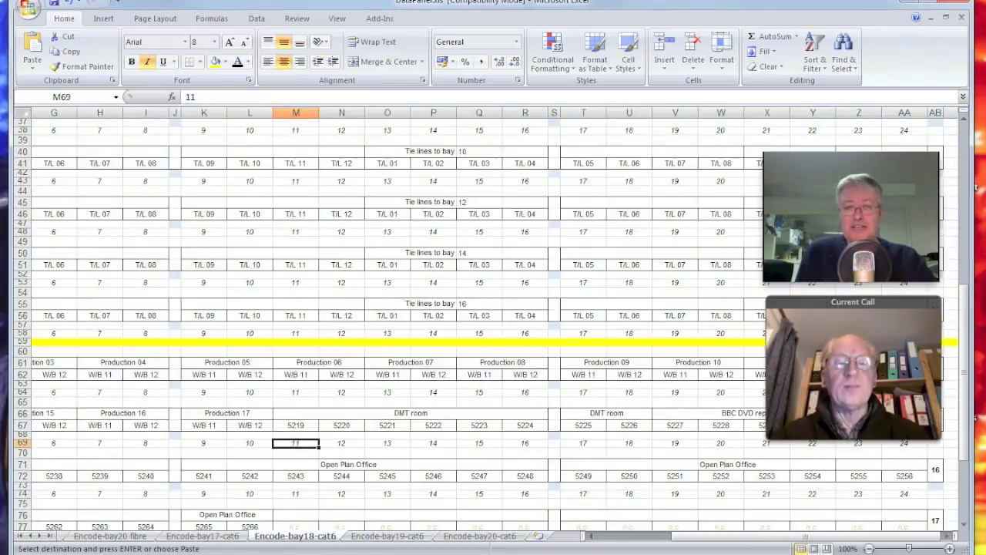
pyautogui.hotkey('ctrl', 'Tab')
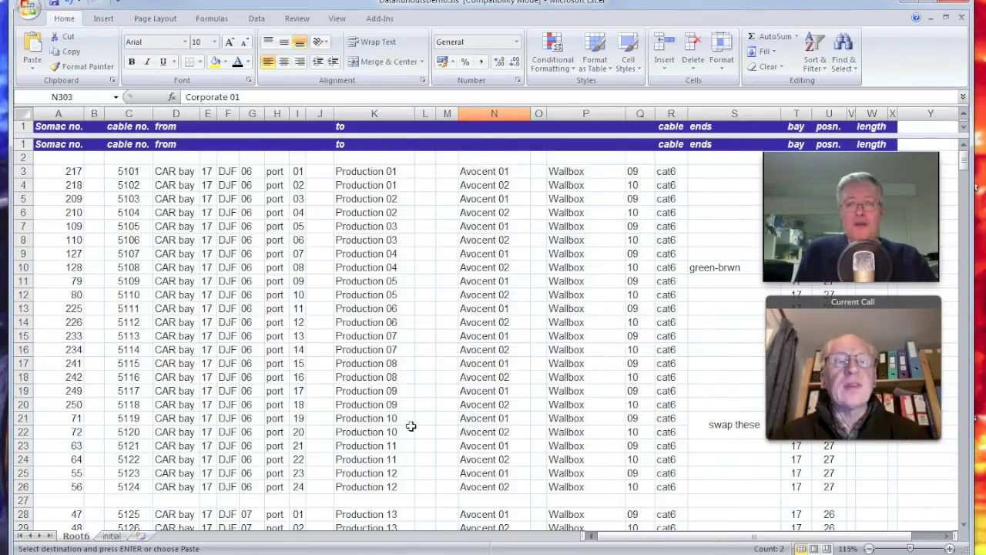
pyautogui.click(114, 536)
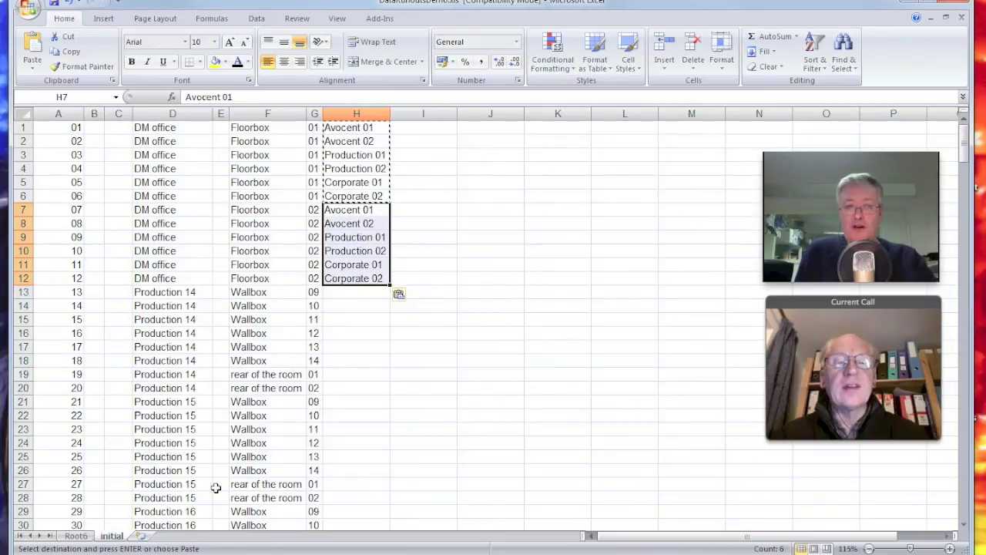
pyautogui.click(76, 536)
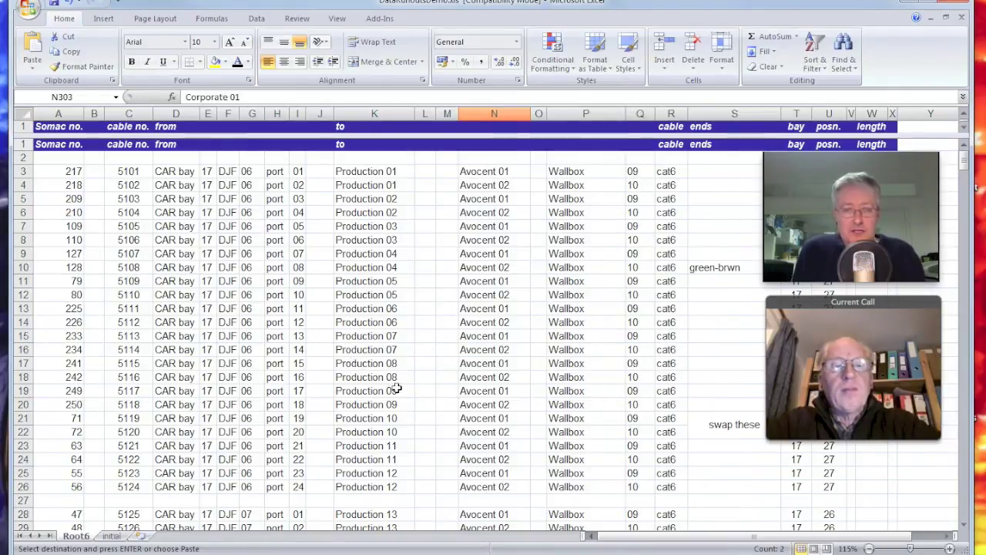
# Step: Move the camera preview and call windows away from the bay, position and length columns of the Root6 sheet
pyautogui.moveTo(843, 189)
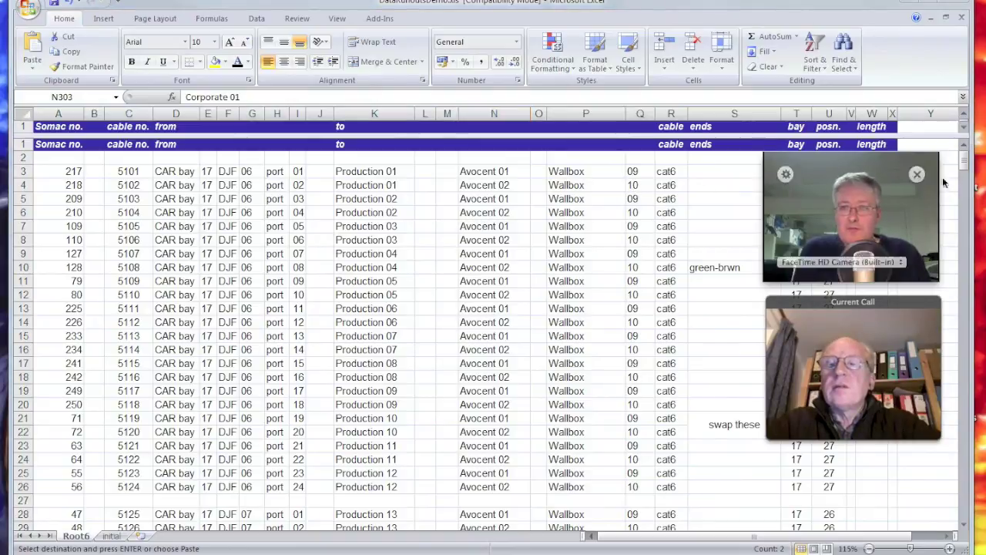
pyautogui.moveTo(925, 226); pyautogui.dragTo(639, 243)
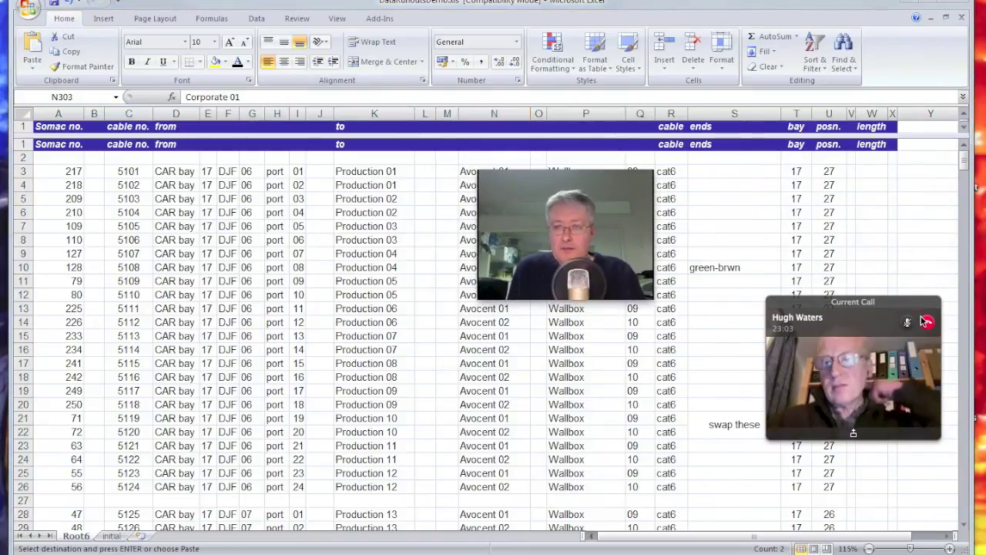
pyautogui.moveTo(911, 301); pyautogui.dragTo(634, 316)
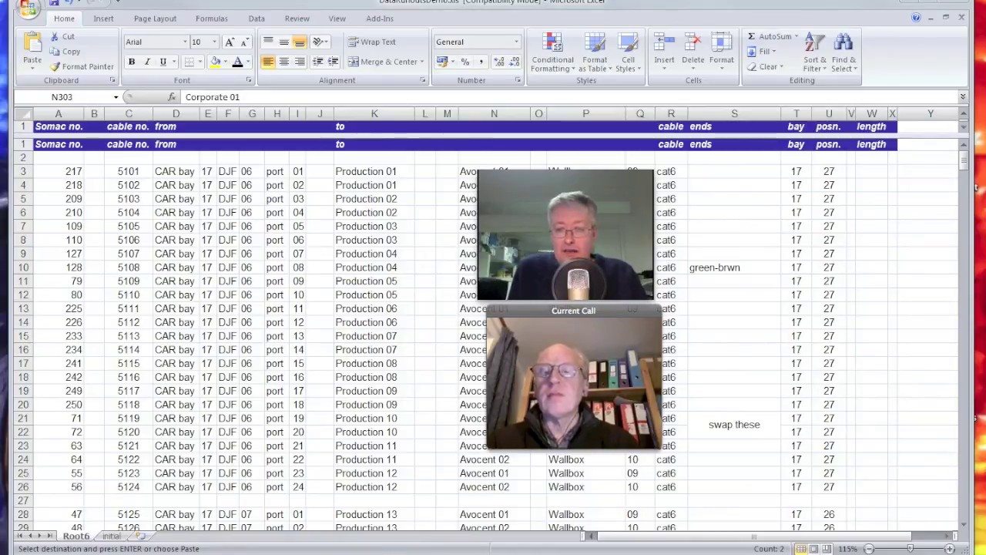
# Step: Switch to the AudioInternals_Encode workbook and move the camera preview and call windows clear of the Protools AES schedule's columns
pyautogui.hotkey('ctrl', 'Tab')
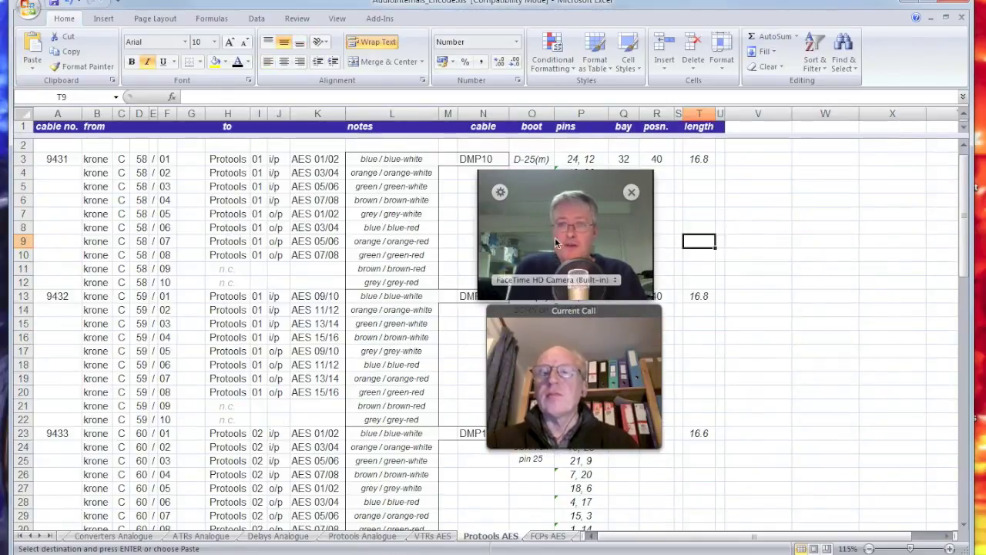
pyautogui.moveTo(553, 247); pyautogui.dragTo(803, 248)
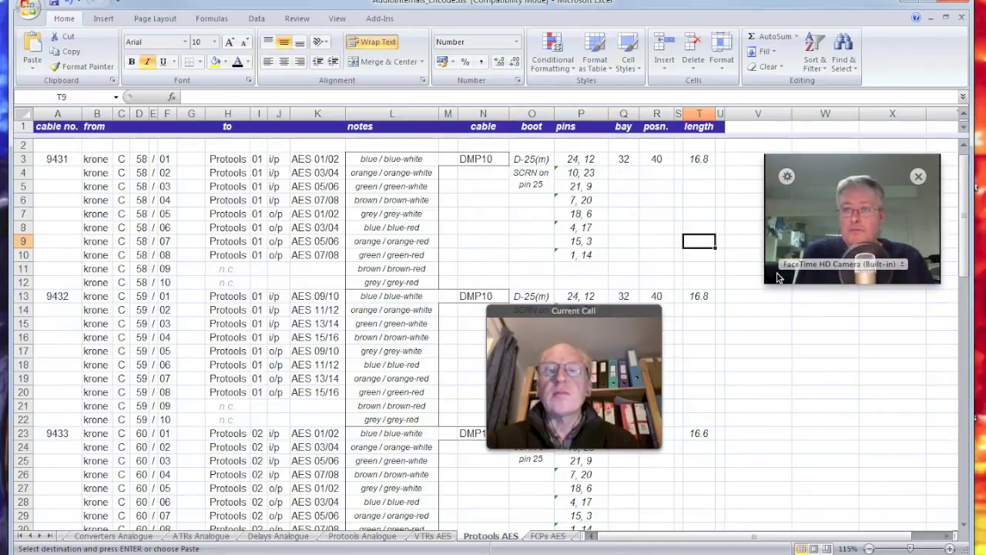
pyautogui.moveTo(600, 308); pyautogui.dragTo(881, 300)
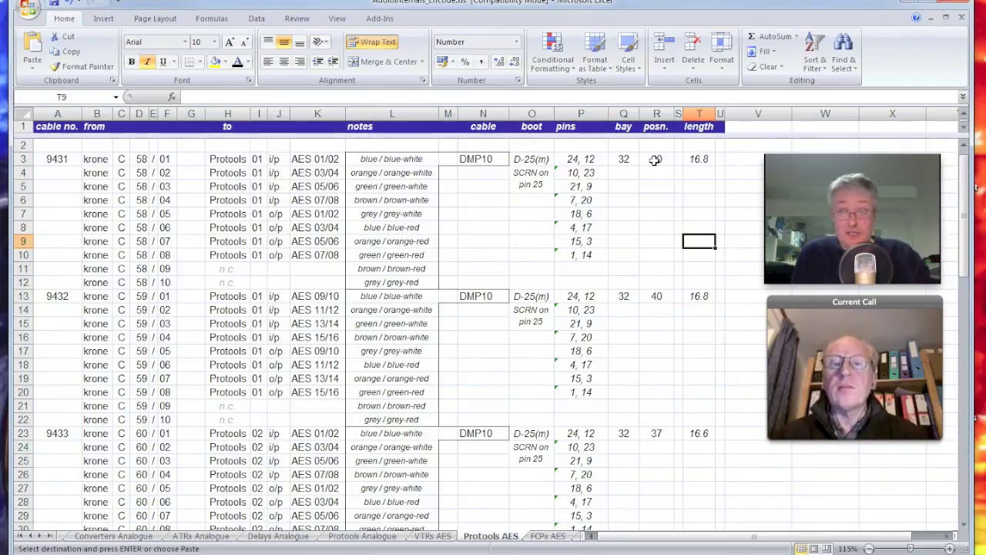
# Step: Examine the cable length in T3 of the Protools AES sheet and in T3 of the ATRs Analogue sheet
pyautogui.click(695, 159)
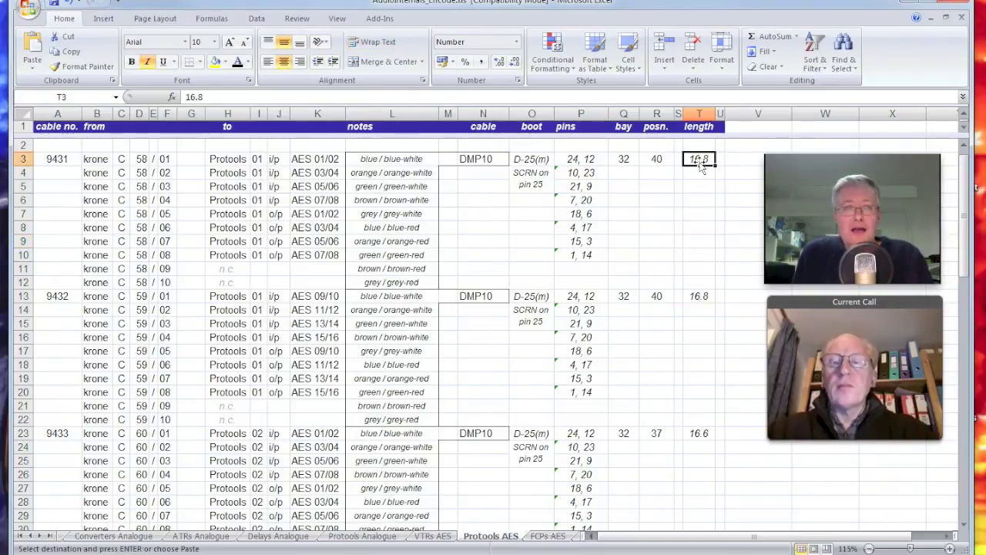
pyautogui.hotkey('ctrl', 'pageup')
pyautogui.hotkey('ctrl', 'pageup')
pyautogui.hotkey('ctrl', 'pageup')
pyautogui.hotkey('ctrl', 'pageup')
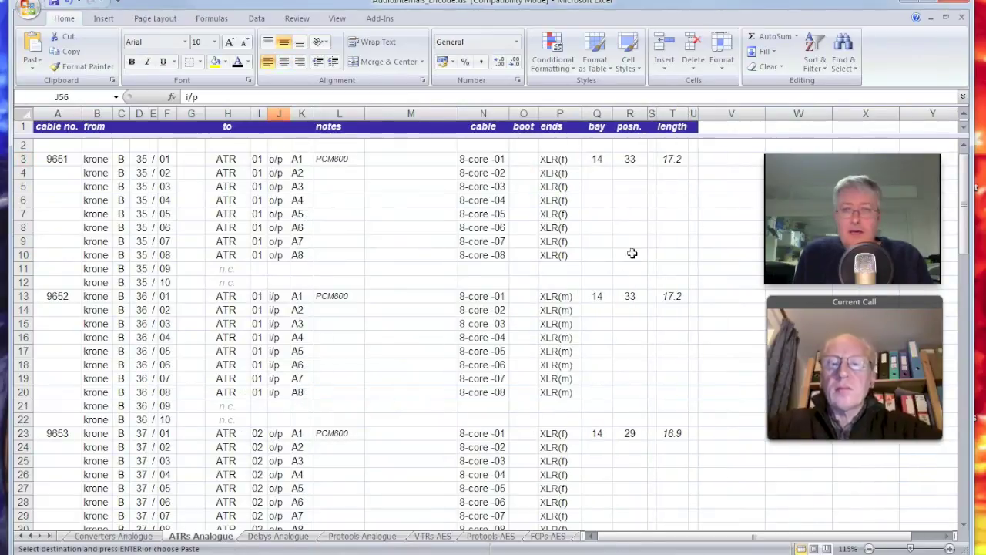
pyautogui.click(677, 159)
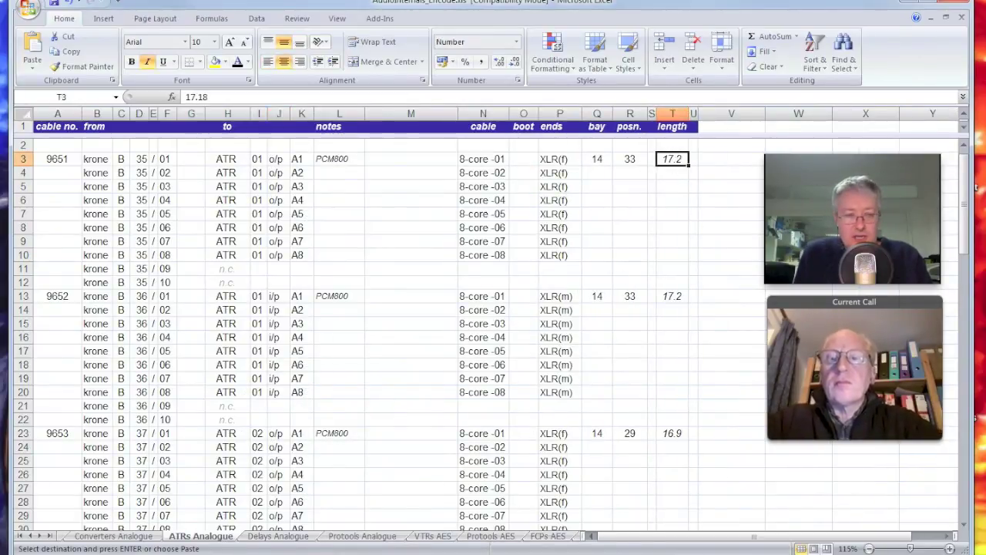
# Step: Open Encode-SDI Jackfields071113.xls from the schedules folder and examine the cable lengths on its Video Runouts sheet
pyautogui.hotkey('alt', 'Tab')
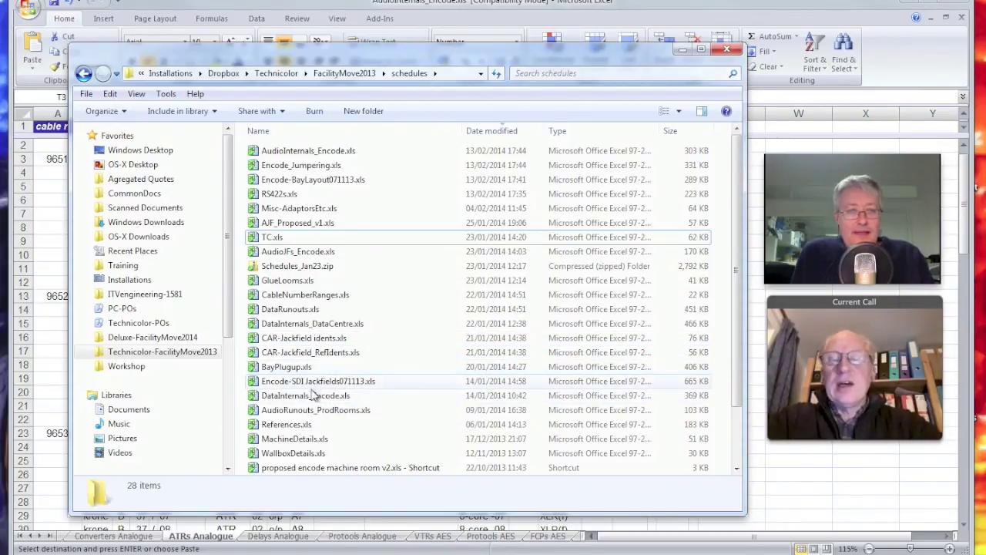
pyautogui.doubleClick(315, 382)
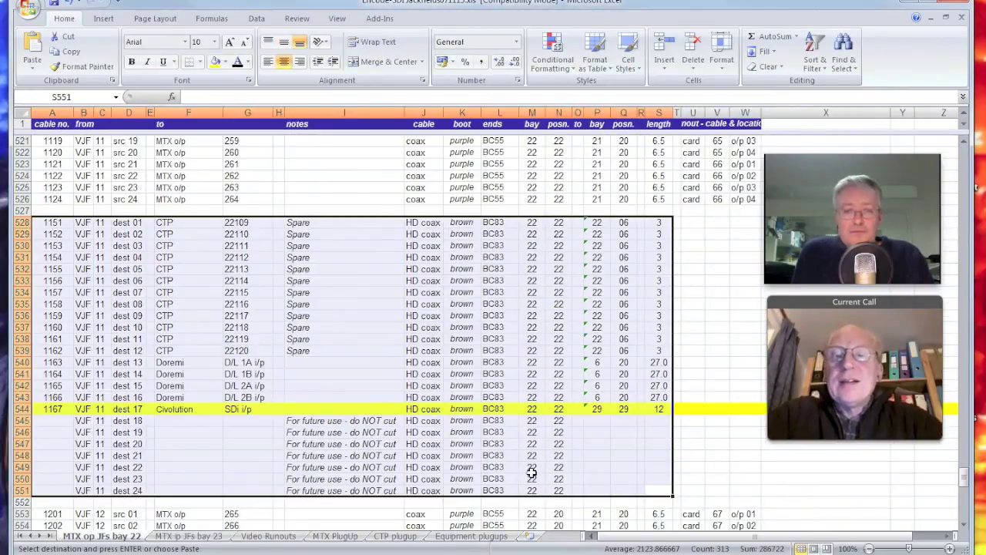
pyautogui.click(279, 536)
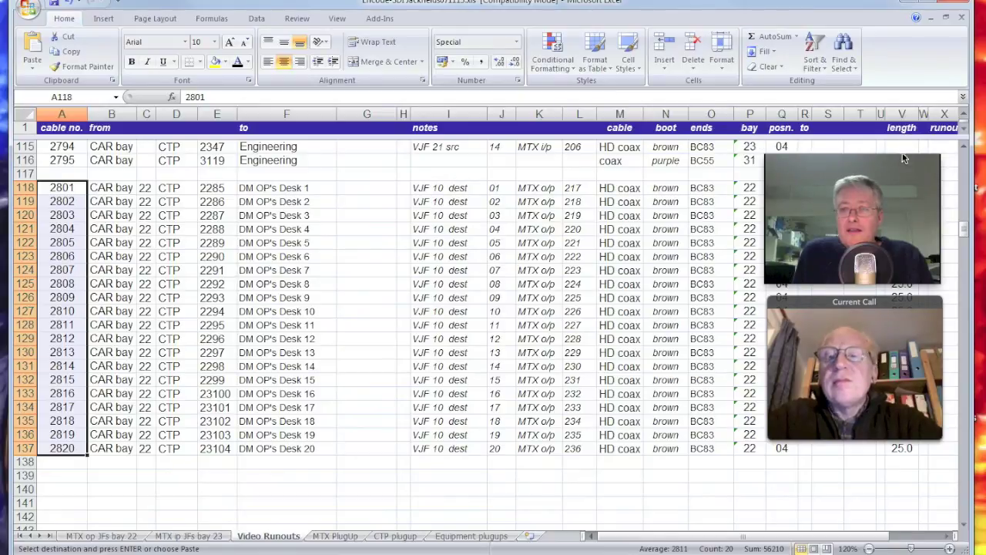
pyautogui.click(901, 448)
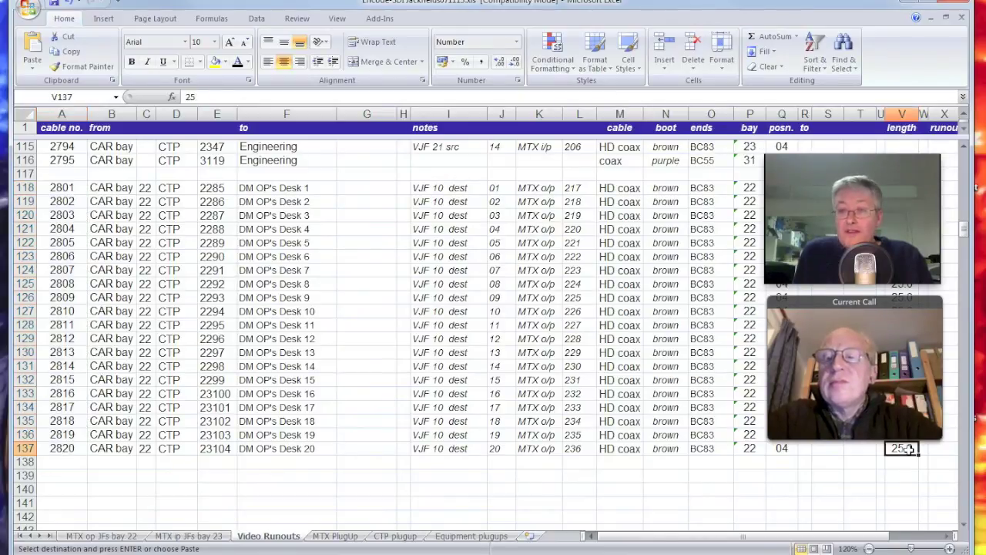
pyautogui.scroll(20, 653, 358)
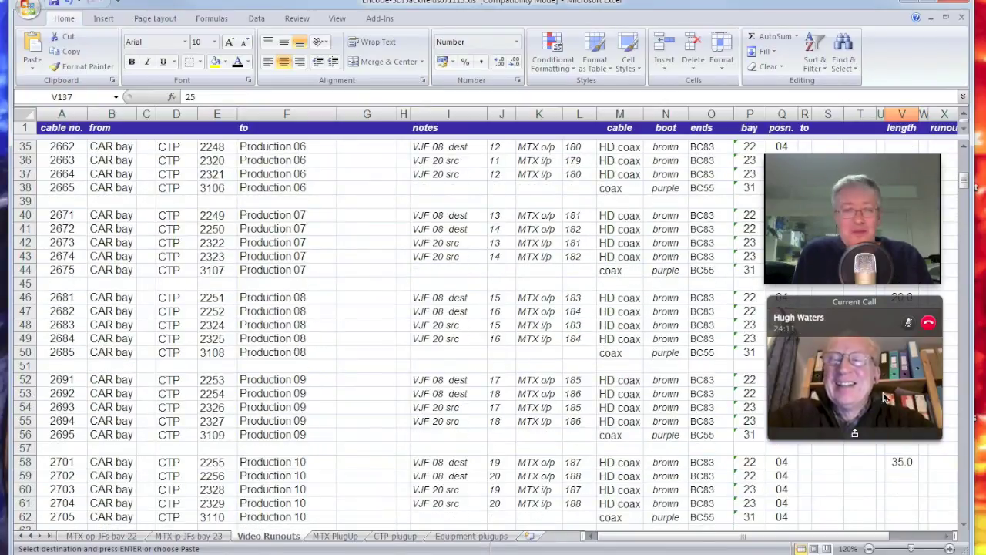
# Step: Move the camera preview clear of the Video Runouts sheet's length column and examine the first cable's length in V4
pyautogui.scroll(7, 486, 296)
pyautogui.scroll(5, 486, 295)
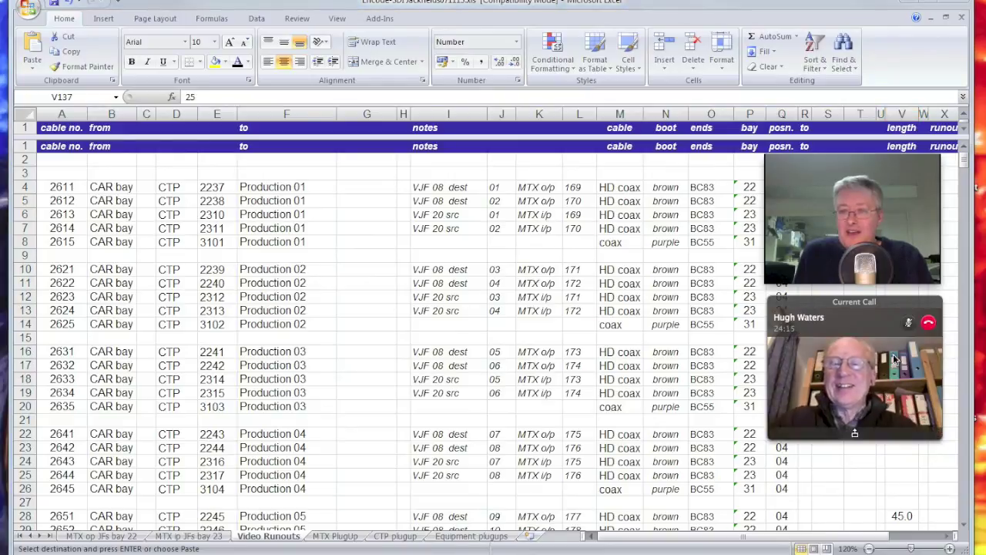
pyautogui.moveTo(936, 202); pyautogui.dragTo(741, 355)
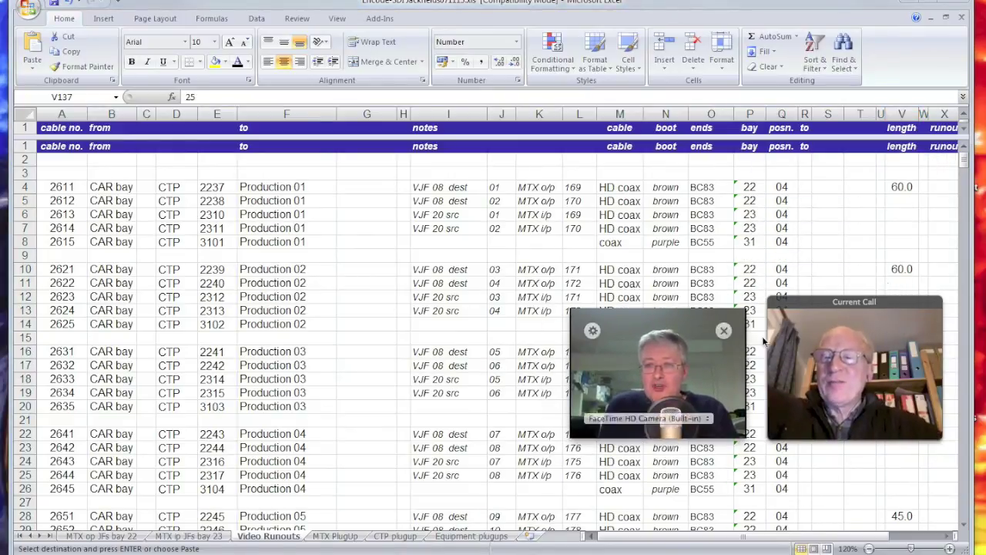
pyautogui.click(904, 189)
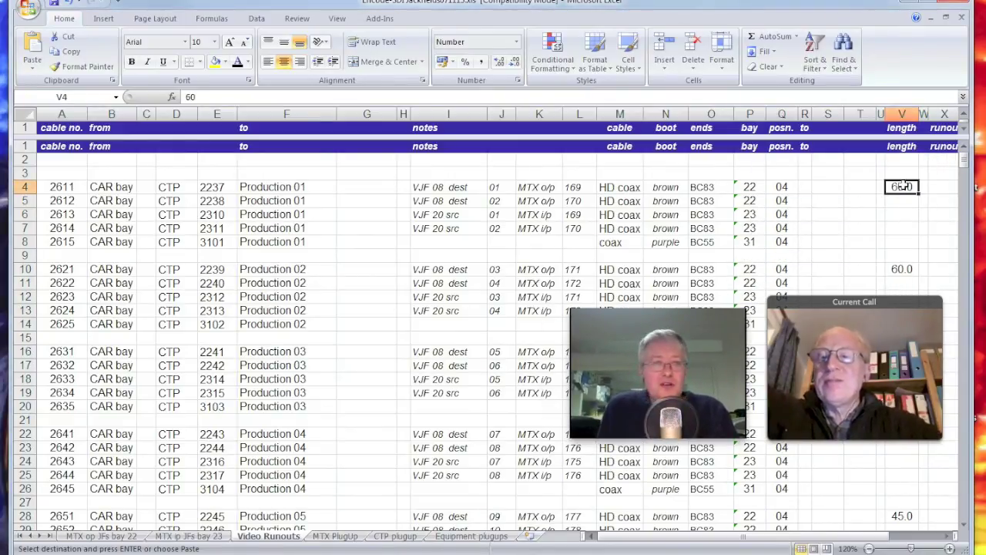
# Step: Look through the MTX PlugUp and CTP plugup sheets and examine the cable length in S3 of the Equipment plugups sheet
pyautogui.click(336, 536)
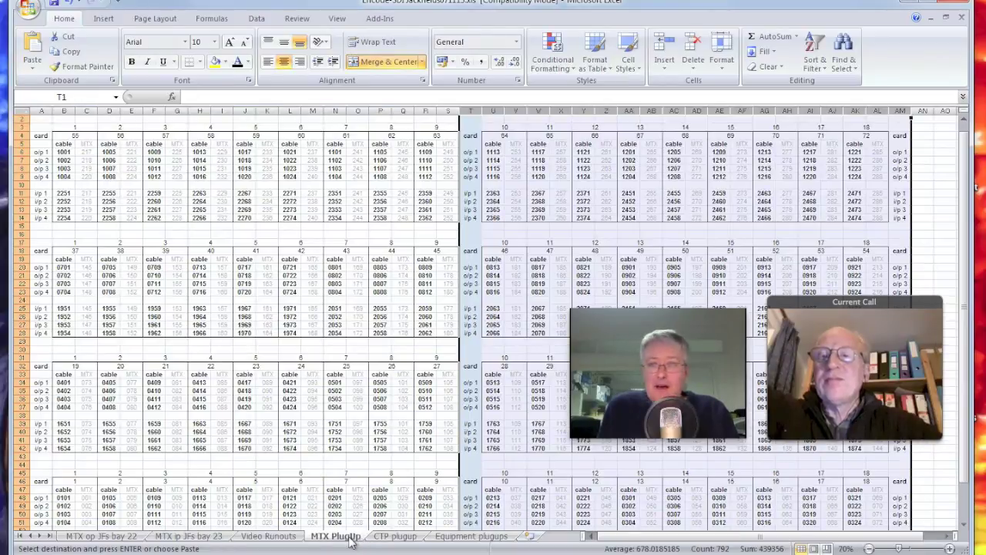
pyautogui.click(401, 536)
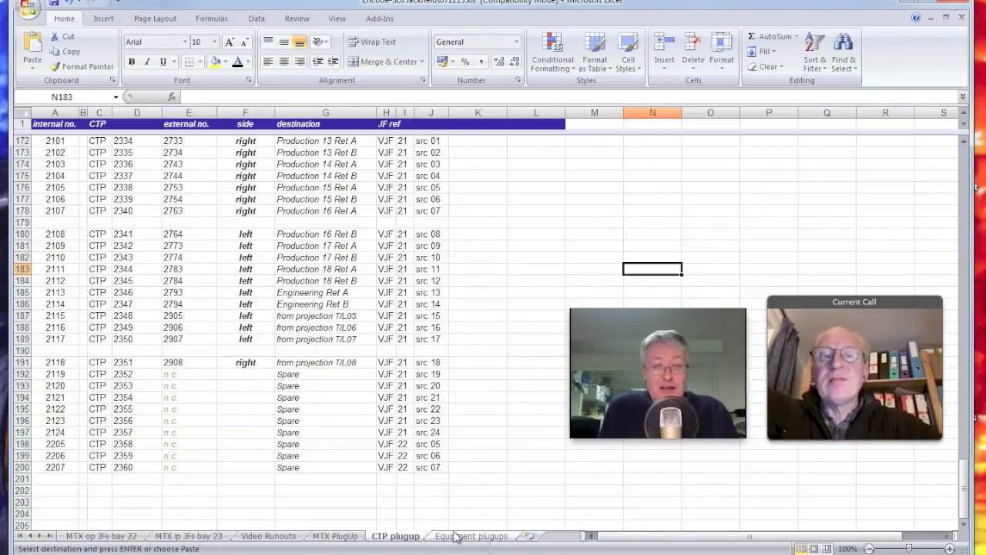
pyautogui.click(456, 537)
pyautogui.click(661, 164)
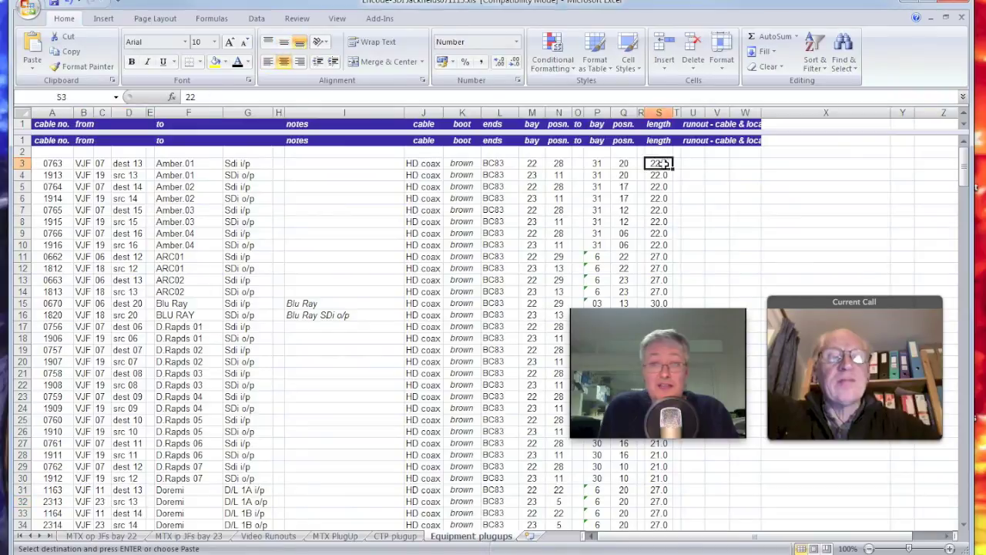
pyautogui.click(797, 213)
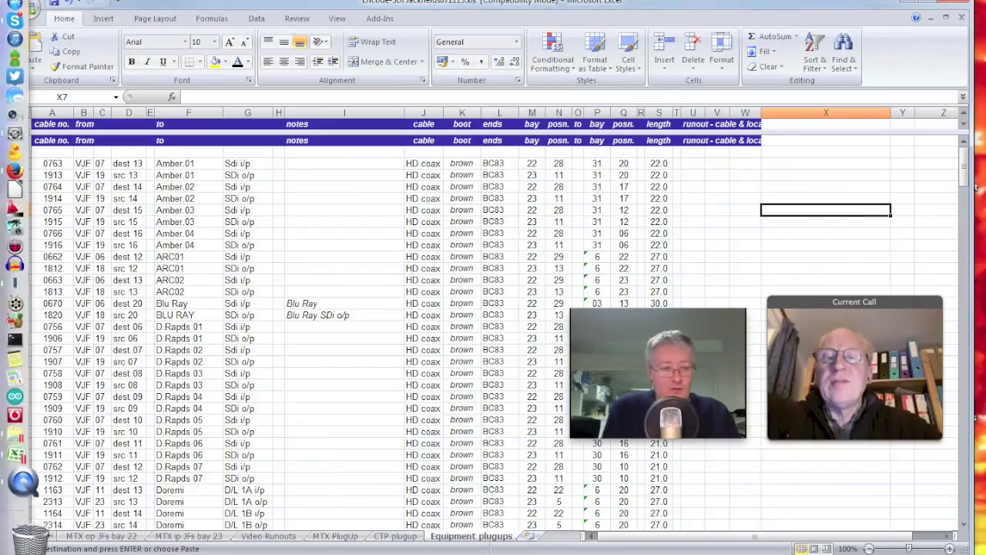
# Step: Switch to the Encode bay layout workbook and examine the rack layouts on its Matrix & Patching and Data Patching sheets
pyautogui.click(107, 536)
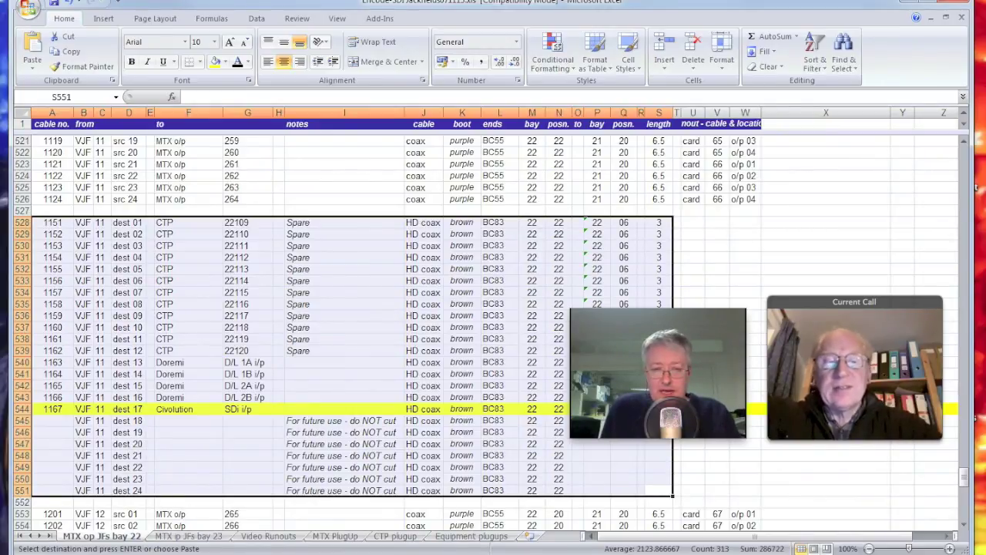
pyautogui.hotkey('ctrl', 'Tab')
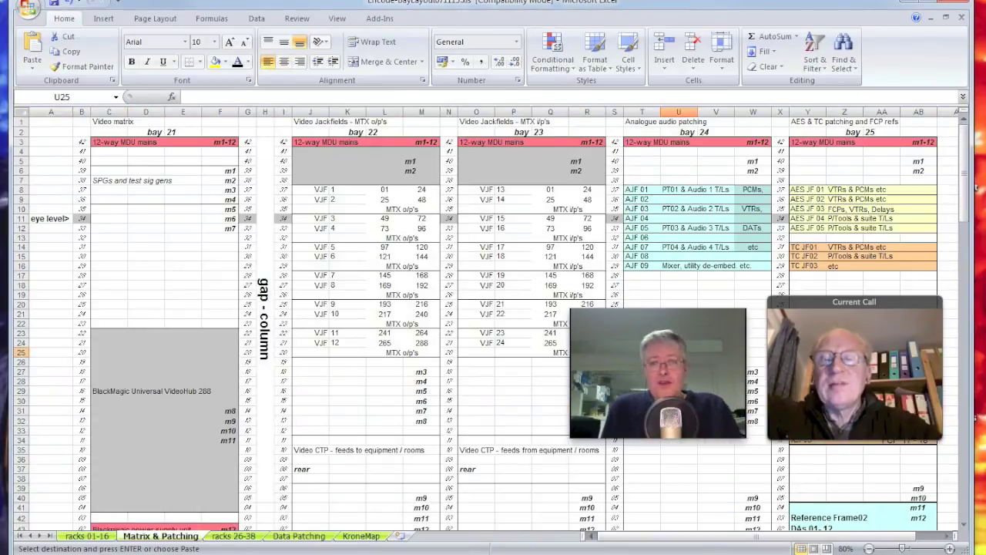
pyautogui.scroll(-3, 282, 332)
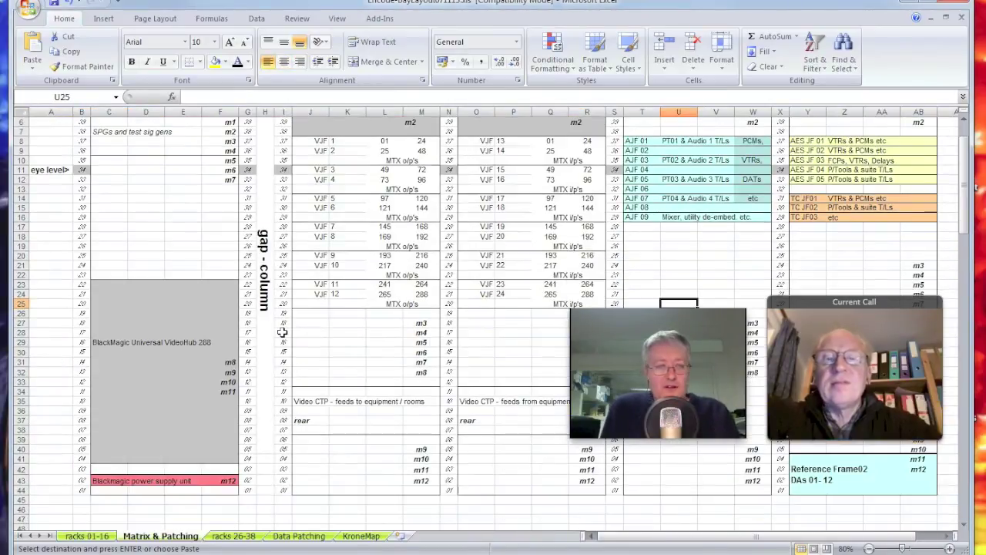
pyautogui.scroll(2, 283, 332)
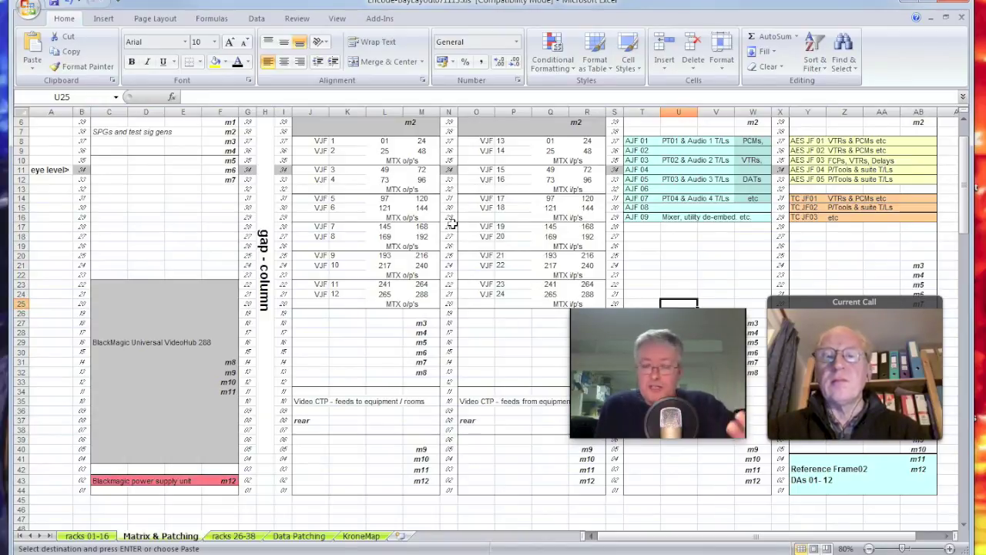
pyautogui.click(250, 536)
pyautogui.click(311, 537)
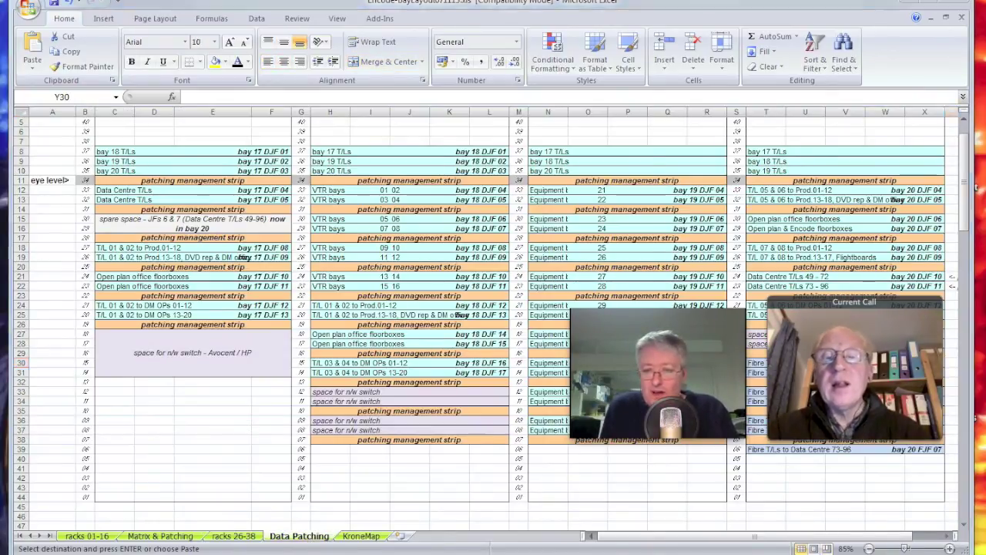
# Step: Return to the SDI Jackfields workbook and examine the cable length formula in S500 of the MTX ip JFs bay 23 sheet
pyautogui.hotkey('ctrl', 'Tab')
pyautogui.hotkey('ctrl', 'Tab')
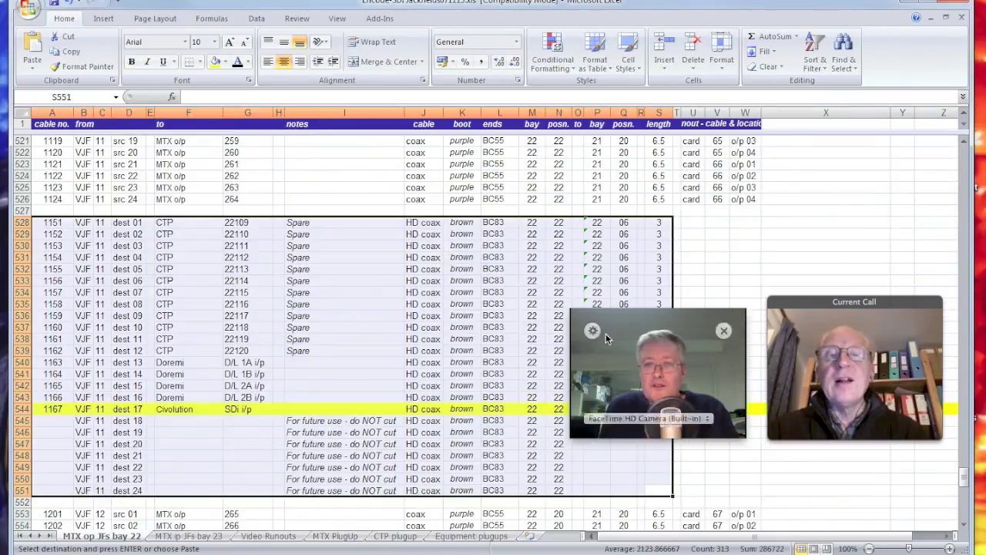
pyautogui.click(189, 536)
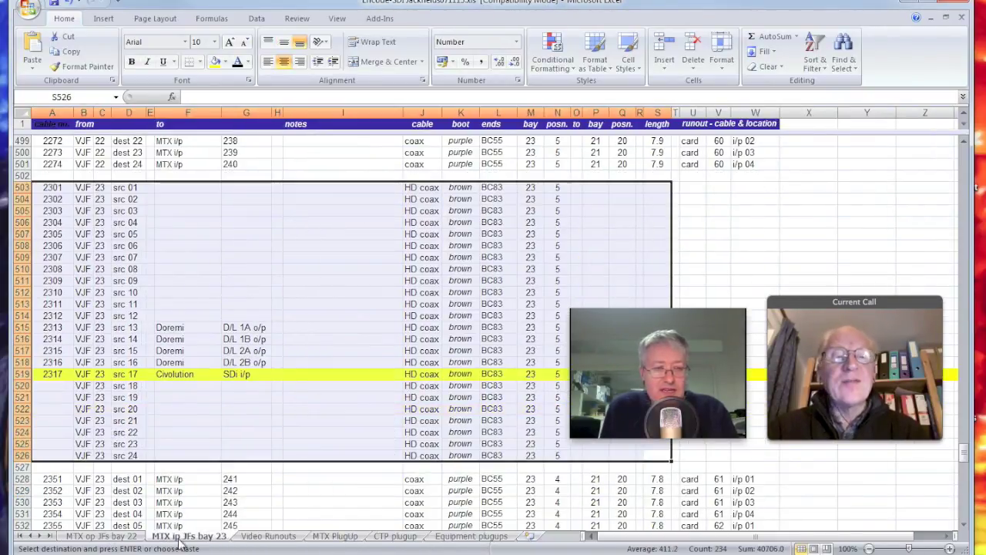
pyautogui.click(659, 154)
pyautogui.hotkey('ctrl', 'c')
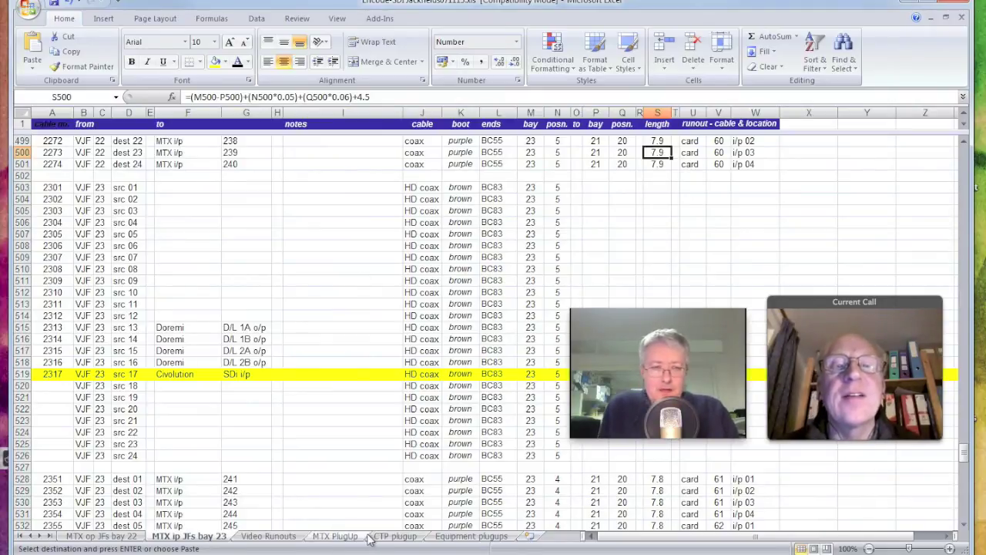
# Step: Look over the CTP plugup sheet and the RS422 and data panel workbooks, ending on the bay layout's Matrix & Patching sheet
pyautogui.click(394, 536)
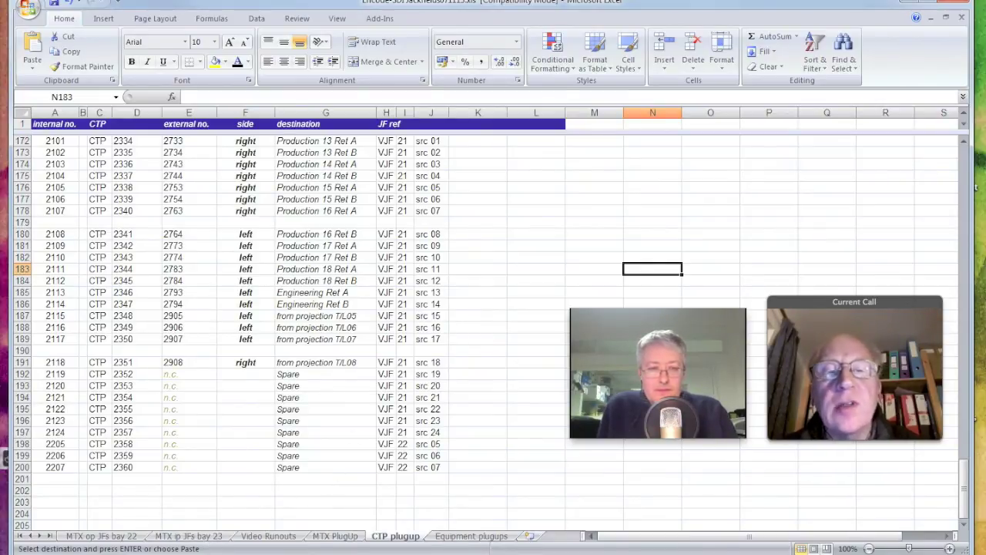
pyautogui.hotkey('ctrl', 'Tab')
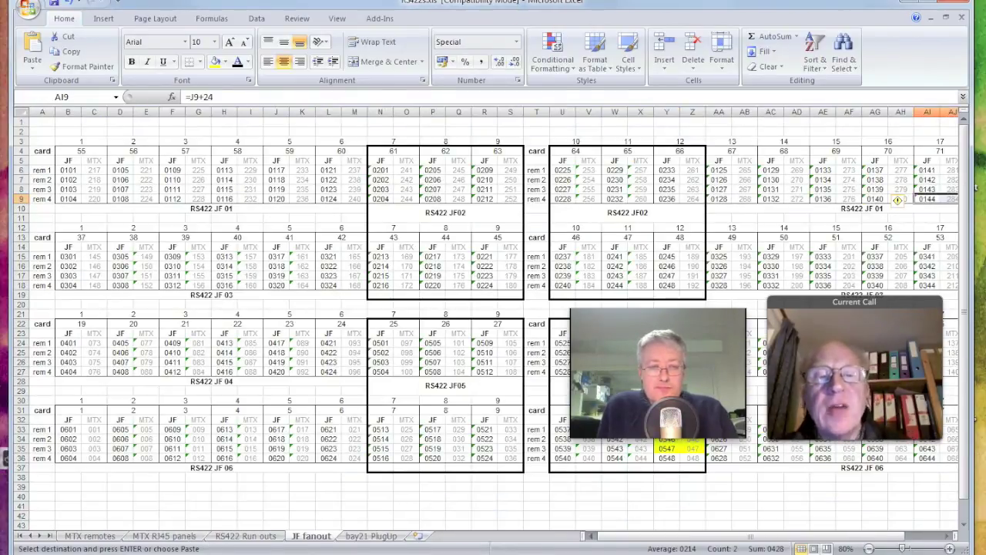
pyautogui.hotkey('ctrl', 'Tab')
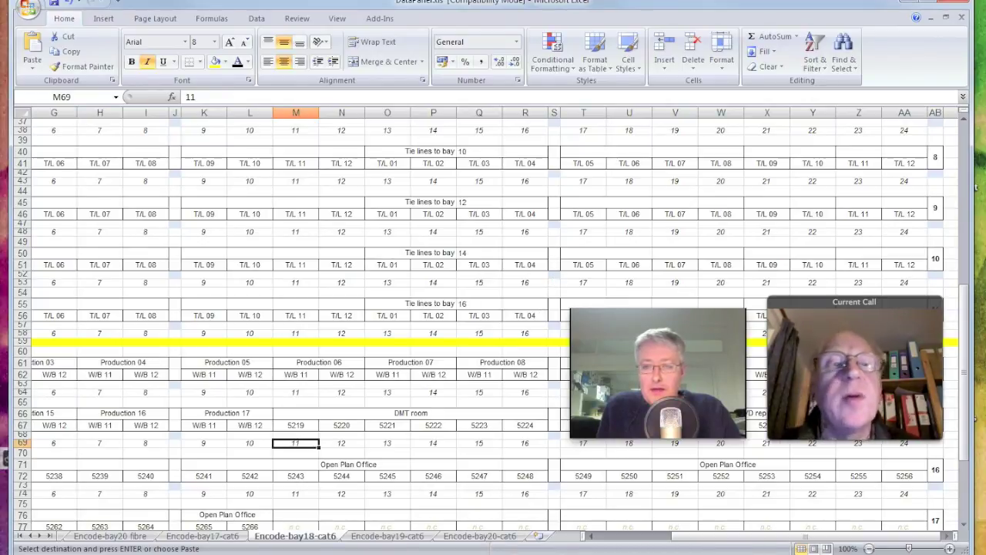
pyautogui.hotkey('ctrl', 'Tab')
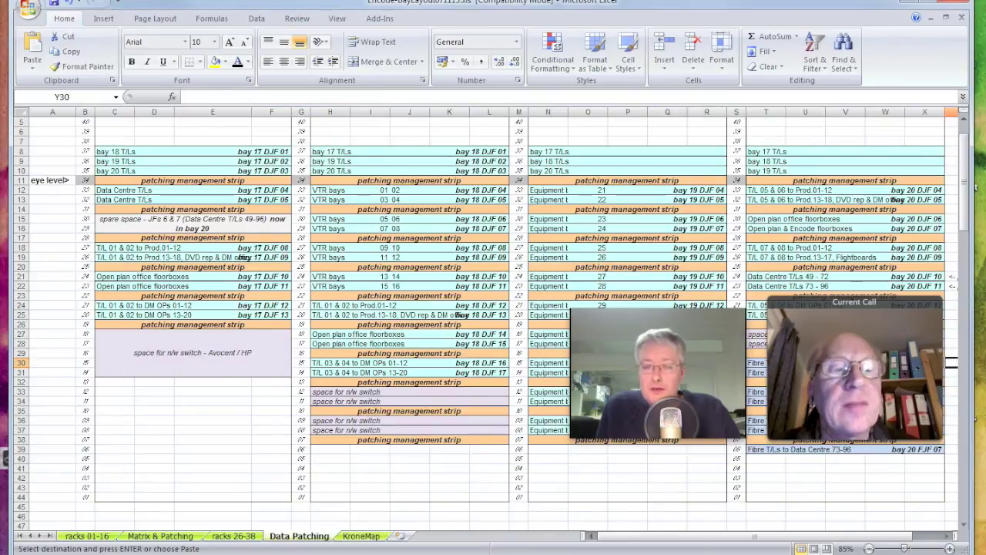
pyautogui.click(177, 536)
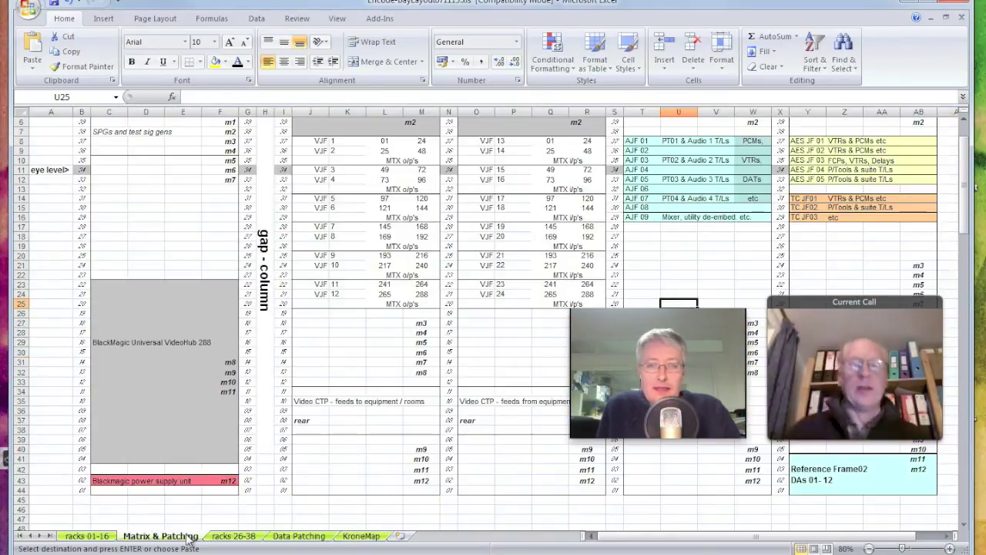
pyautogui.scroll(2, 524, 369)
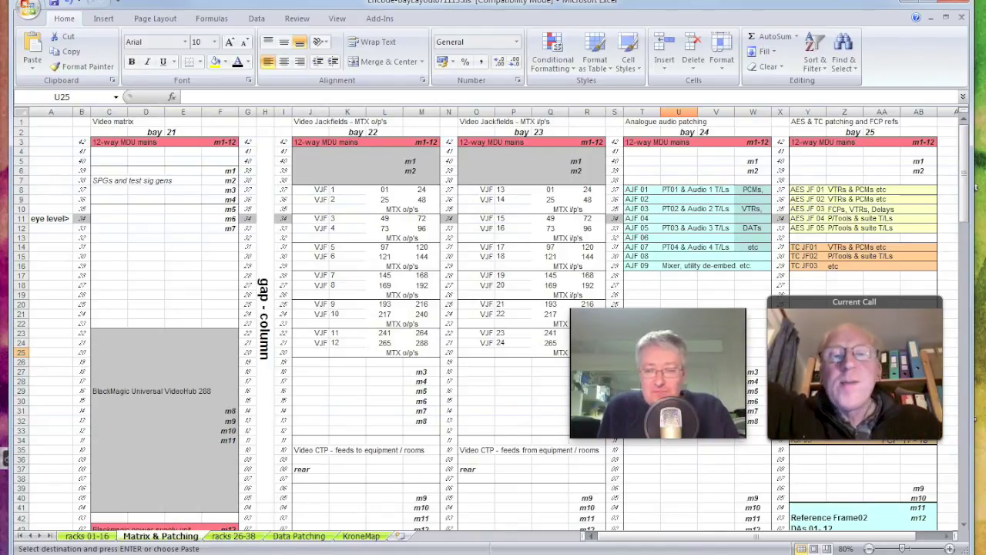
# Step: Return to the SDI Jackfields workbook and review the MTX op JFs bay 22 schedule from VJF 11 back to VJF 01
pyautogui.hotkey('ctrl', 'Tab')
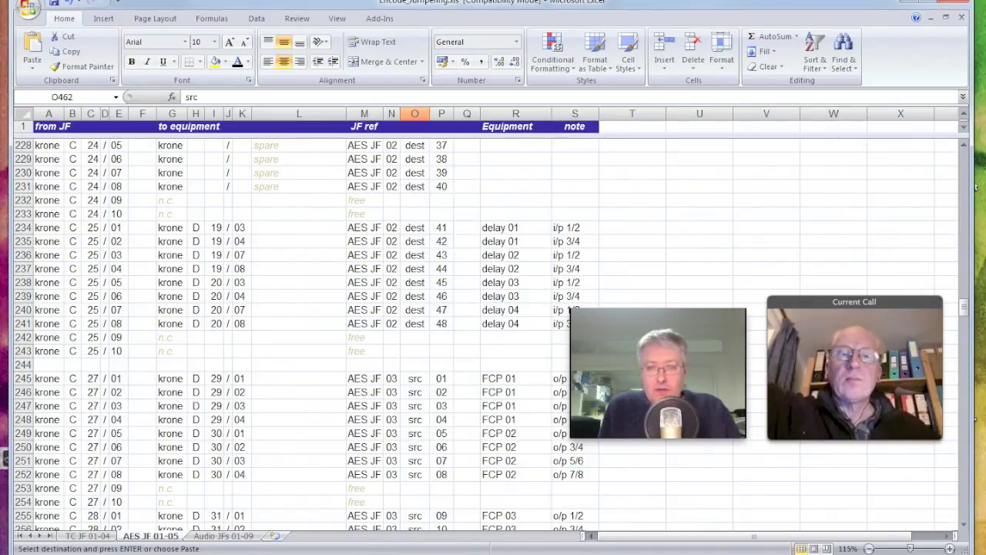
pyautogui.hotkey('ctrl', 'Tab')
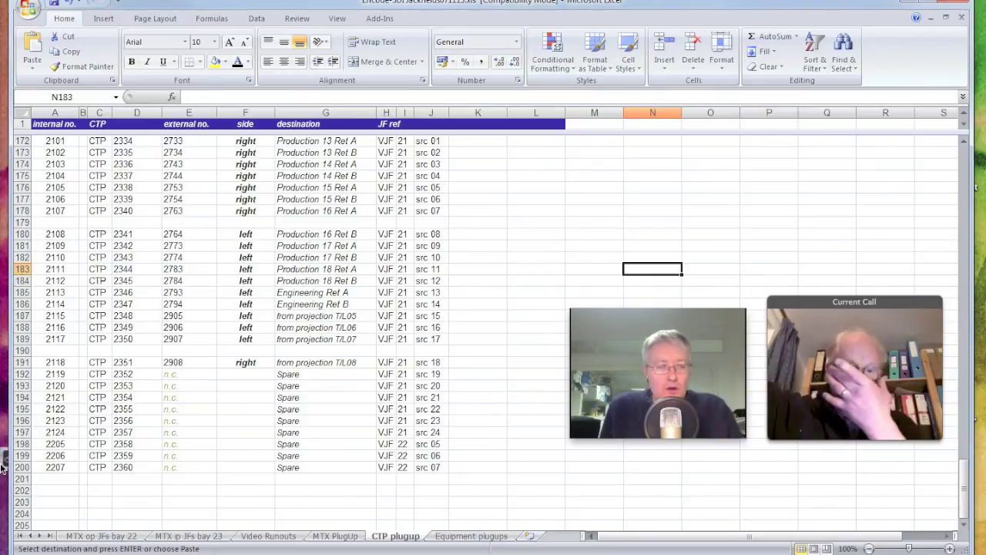
pyautogui.click(117, 536)
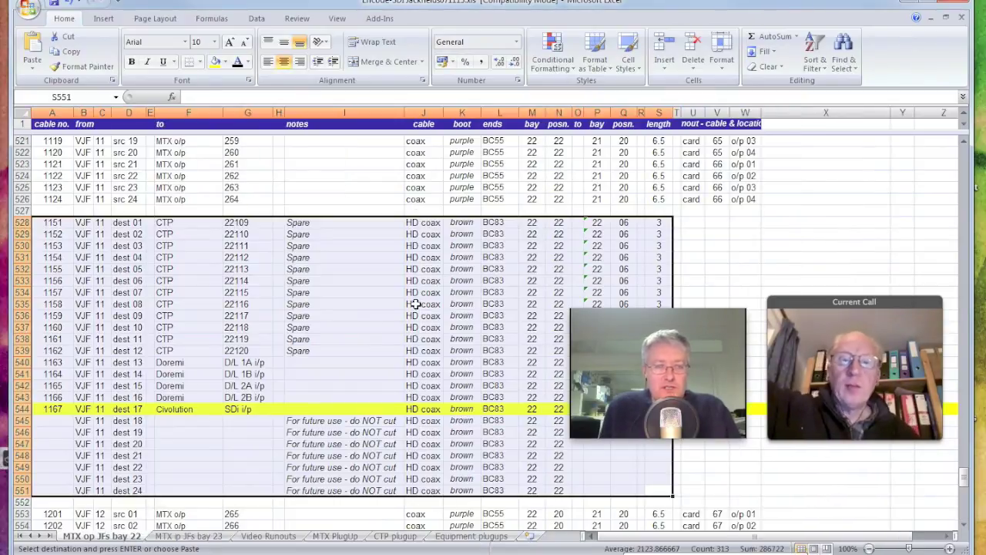
pyautogui.scroll(20, 410, 305)
pyautogui.scroll(18, 415, 304)
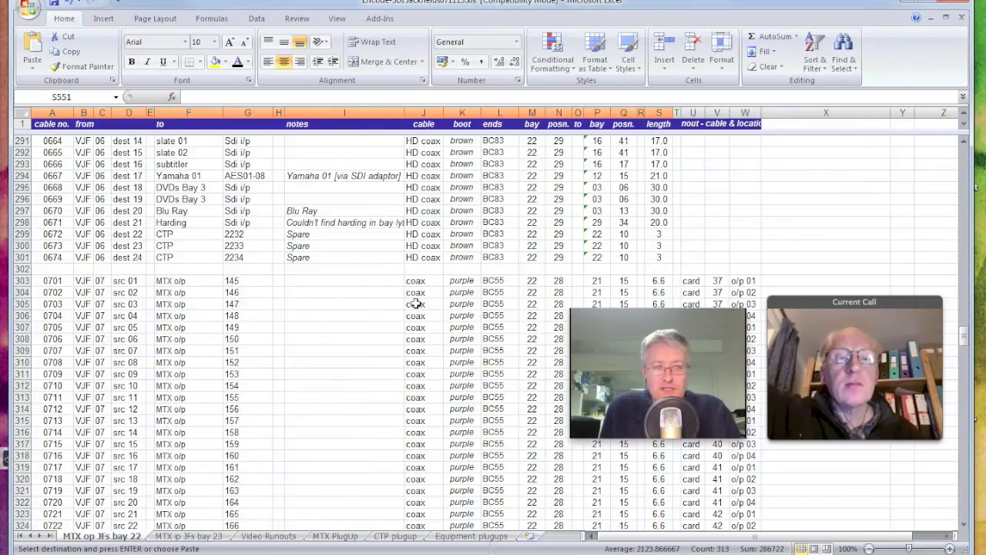
pyautogui.scroll(17, 415, 303)
pyautogui.scroll(20, 415, 303)
pyautogui.scroll(12, 415, 304)
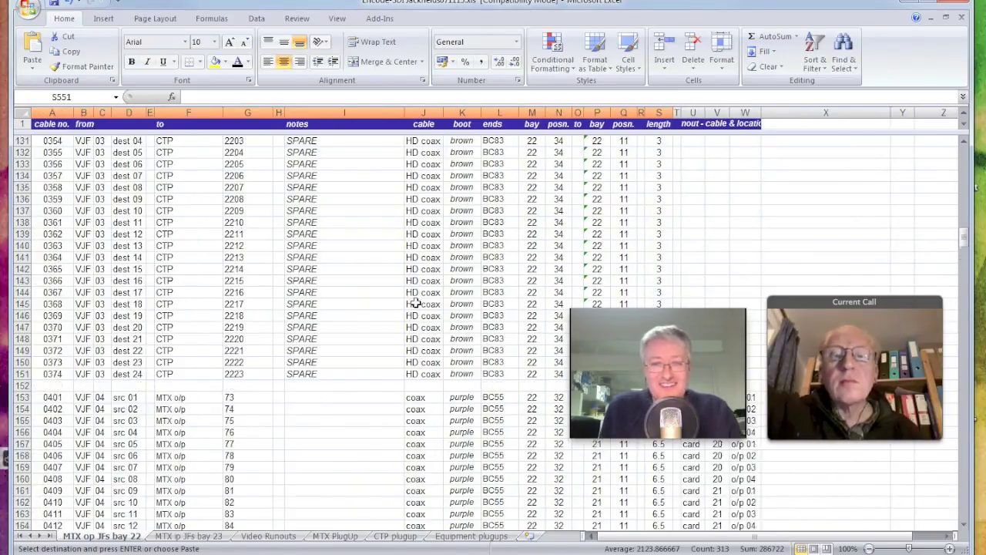
pyautogui.scroll(17, 415, 303)
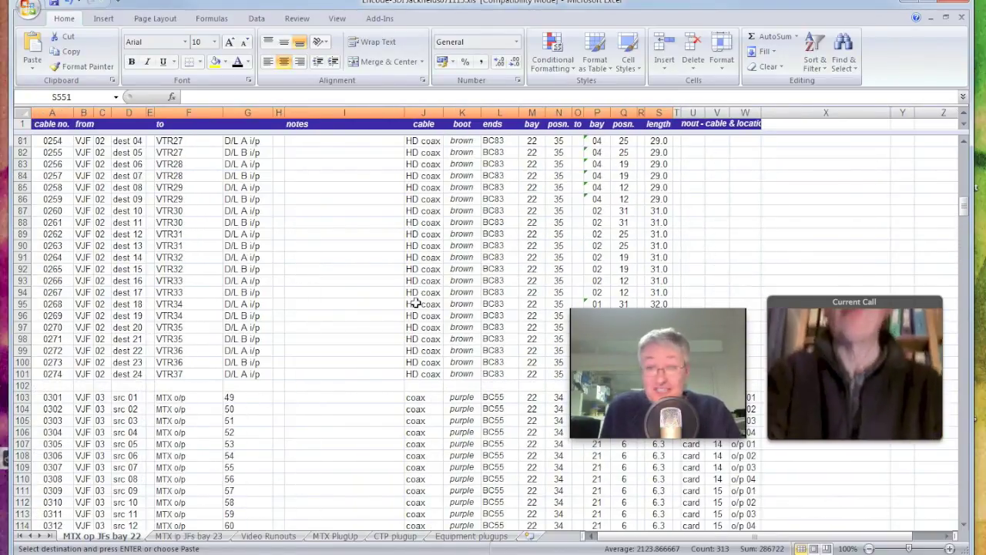
pyautogui.scroll(20, 415, 303)
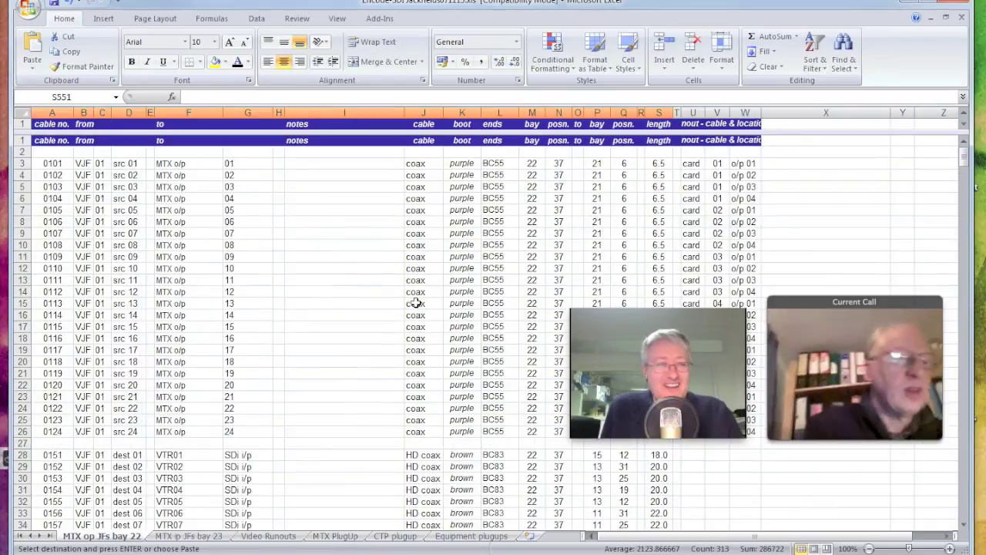
# Step: Move the camera preview and call windows clear of the runout cable and location columns on the MTX op JFs bay 22 sheet
pyautogui.moveTo(970, 165); pyautogui.dragTo(968, 162)
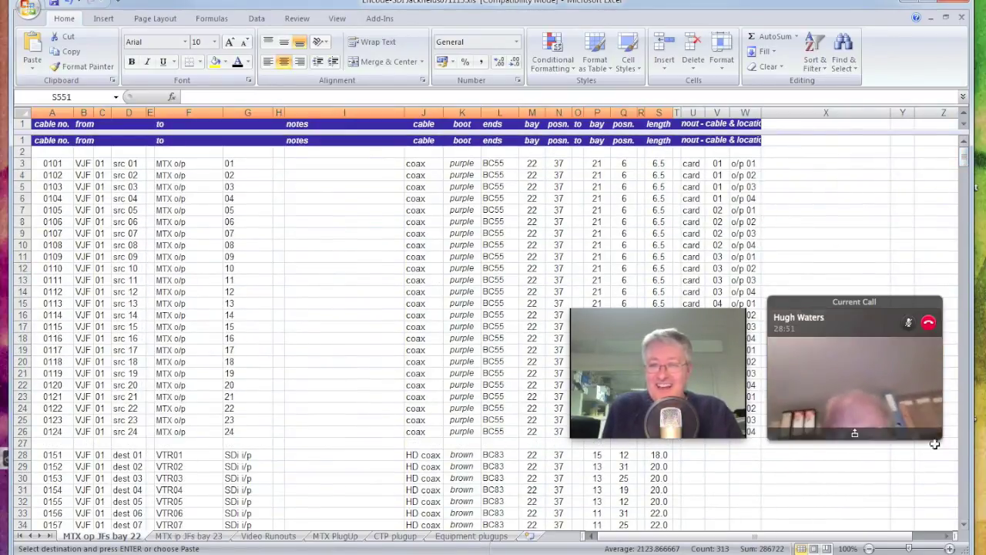
pyautogui.click(963, 526)
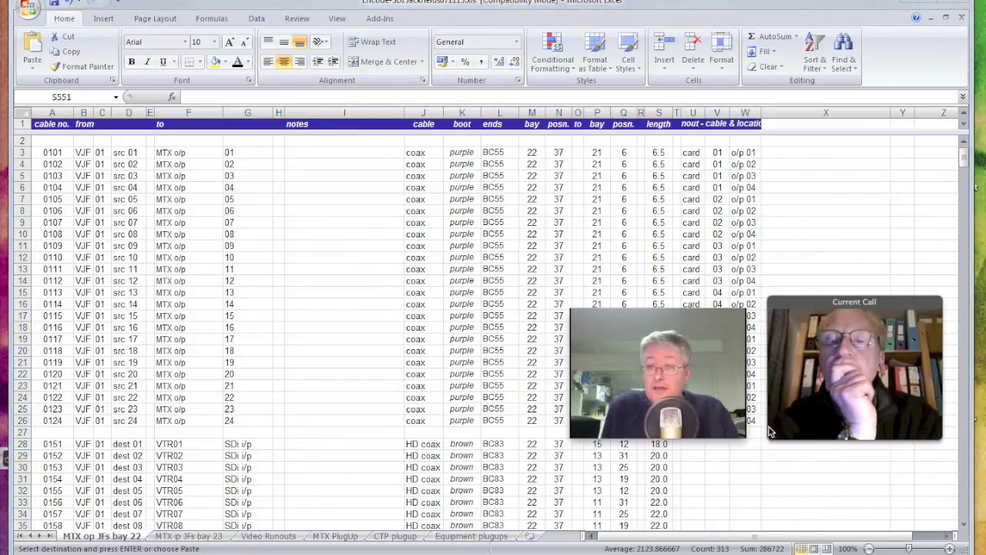
pyautogui.moveTo(734, 396); pyautogui.dragTo(942, 242)
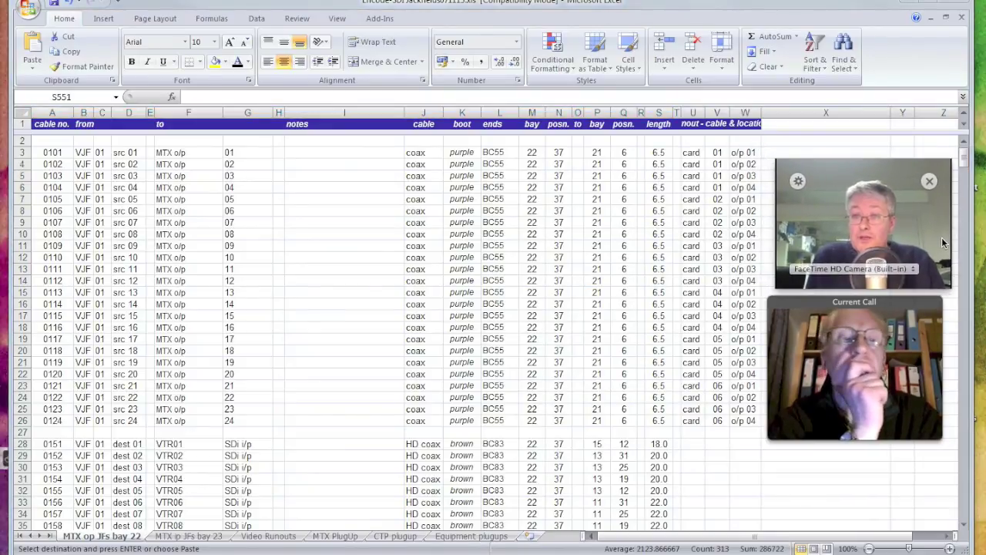
pyautogui.moveTo(925, 303)
pyautogui.mouseDown()
pyautogui.moveTo(942, 308)
pyautogui.moveTo(937, 301)
pyautogui.mouseUp()
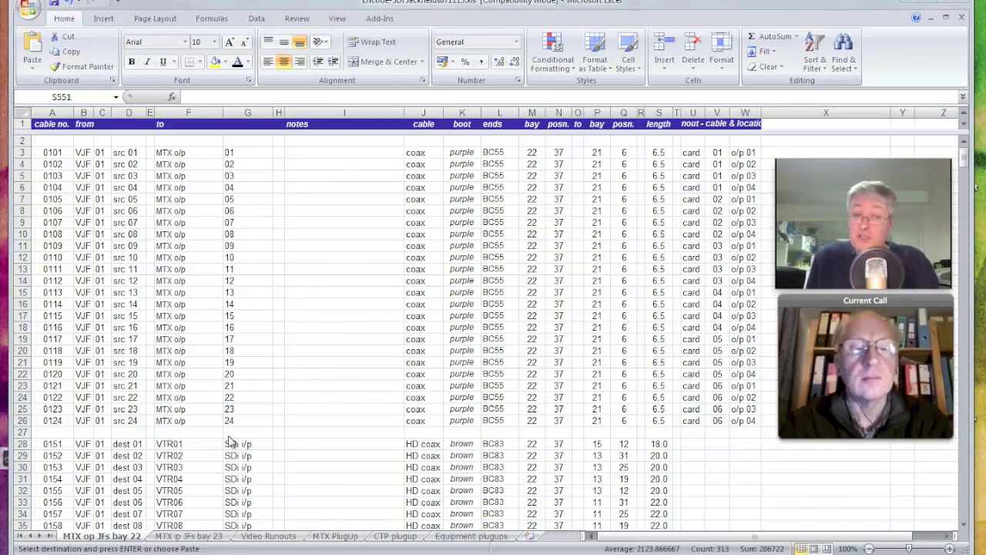
# Step: Review the MTX ip JFs bay 23 schedule back to its first VJF 13 source entries
pyautogui.click(193, 536)
pyautogui.scroll(20, 363, 193)
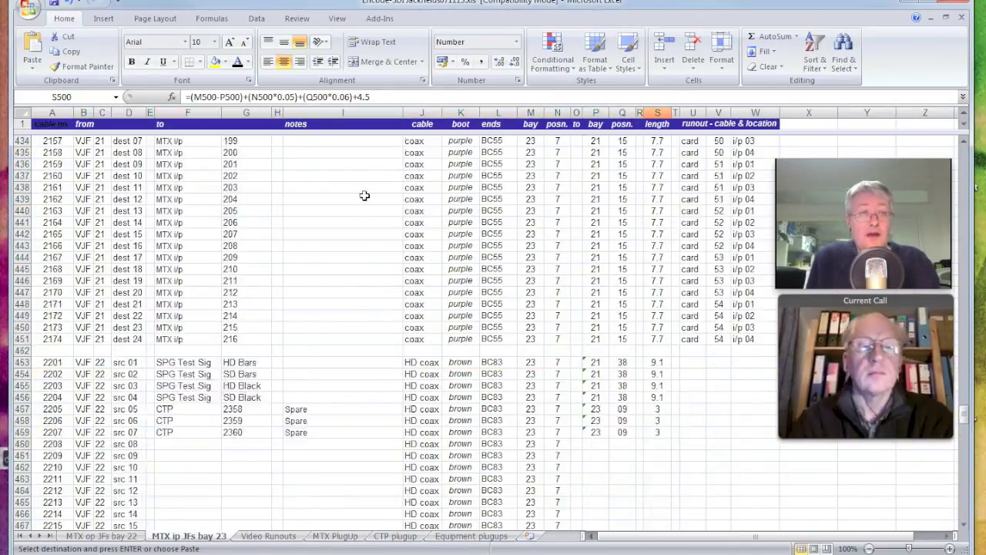
pyautogui.scroll(20, 364, 196)
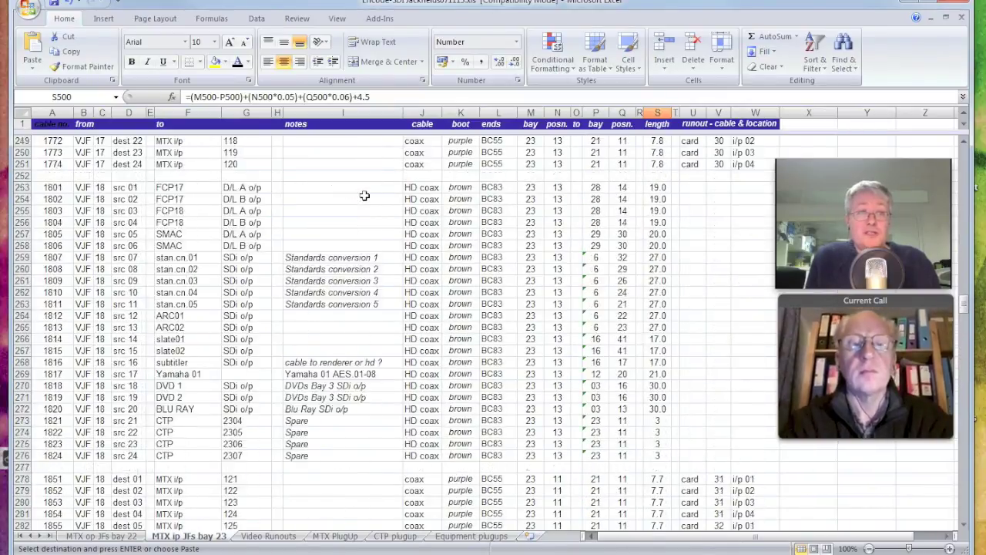
pyautogui.scroll(20, 365, 196)
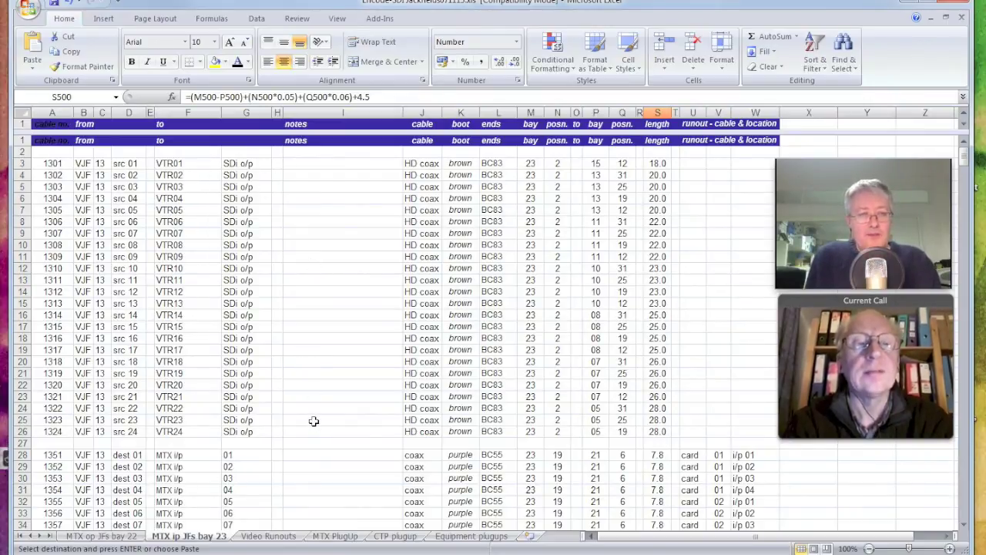
# Step: Review the MTX ip JFs bay 23 schedule from VJF 13 onward to the VJF 20 CTP source rows
pyautogui.scroll(-2, 314, 421)
pyautogui.scroll(-4, 315, 420)
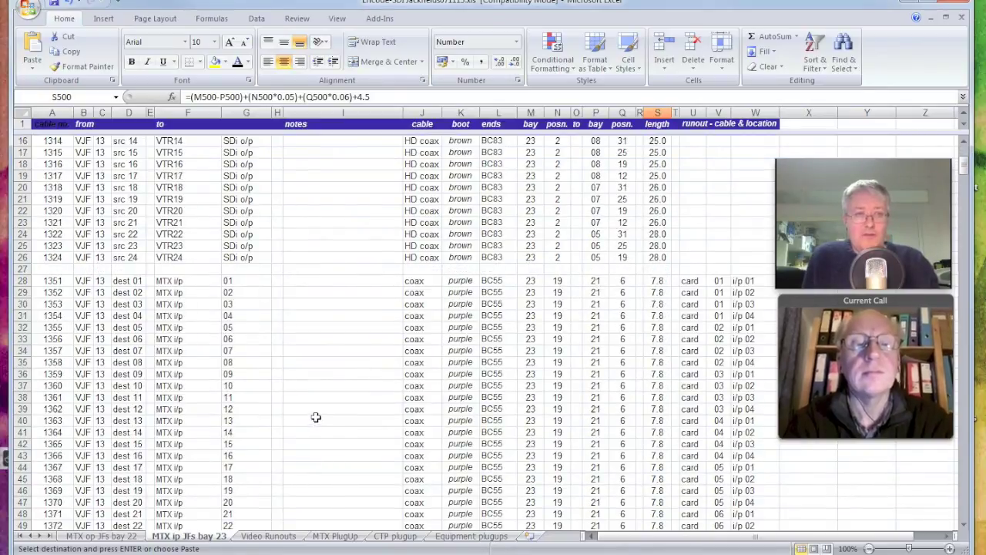
pyautogui.scroll(-5, 316, 417)
pyautogui.scroll(-15, 316, 414)
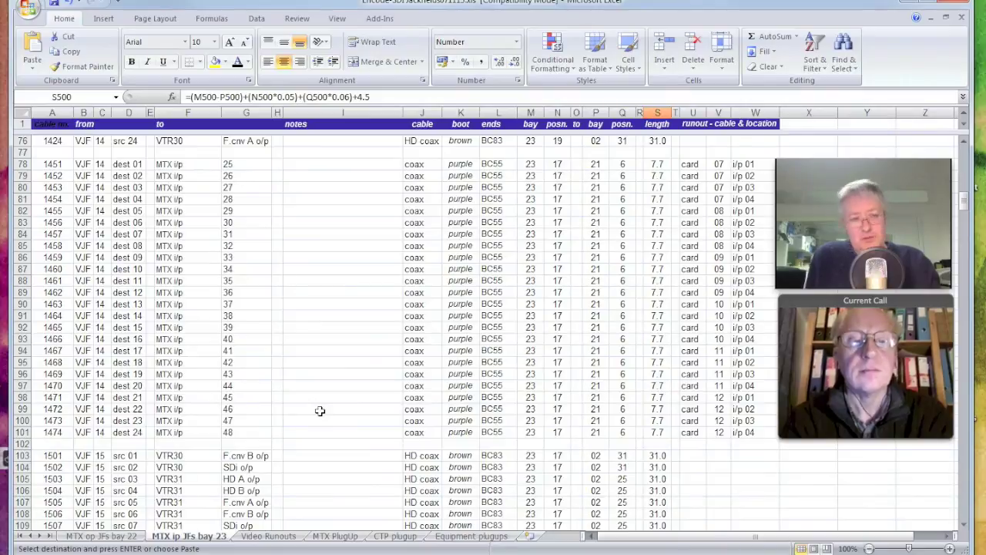
pyautogui.scroll(-17, 320, 411)
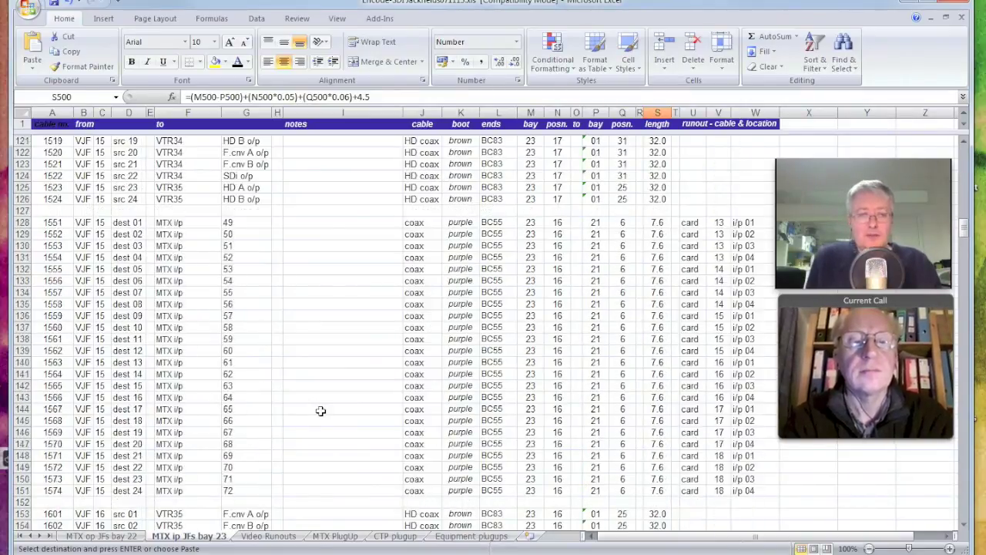
pyautogui.scroll(-20, 320, 409)
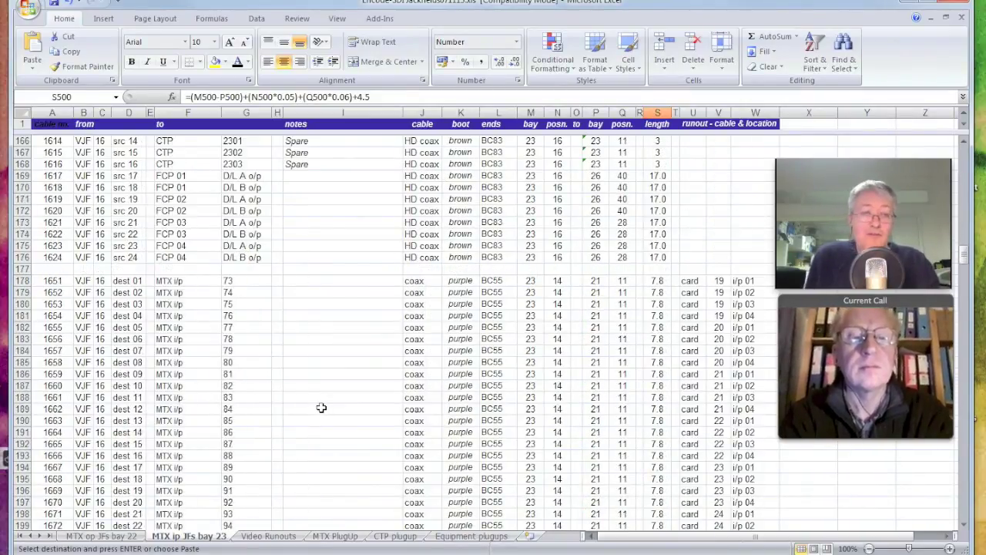
pyautogui.scroll(-20, 322, 408)
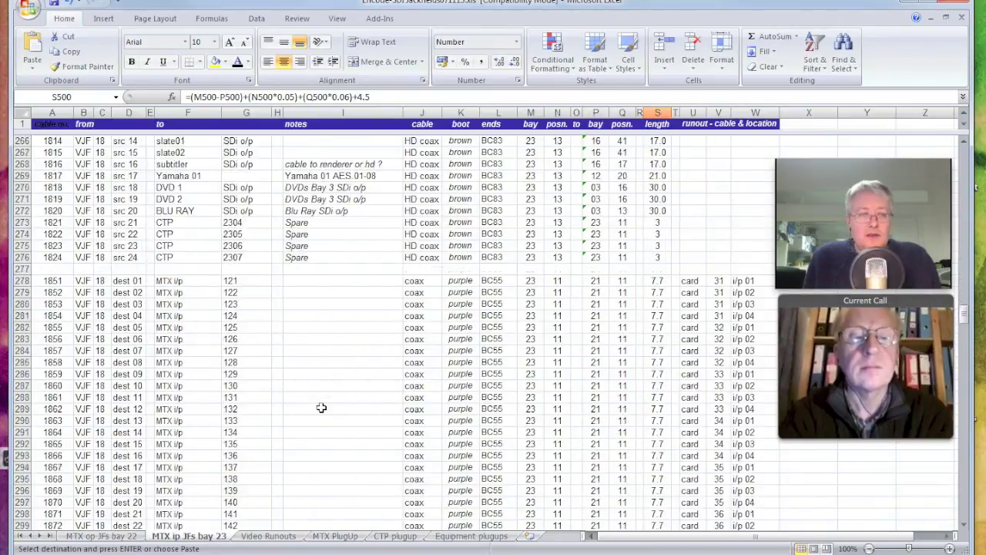
pyautogui.scroll(5, 322, 408)
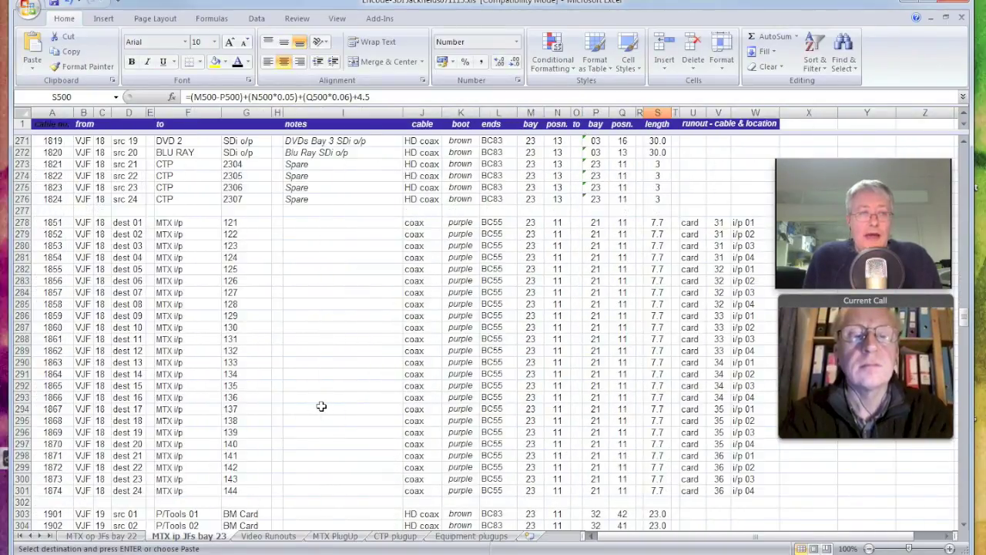
pyautogui.scroll(1, 322, 406)
pyautogui.scroll(-18, 321, 406)
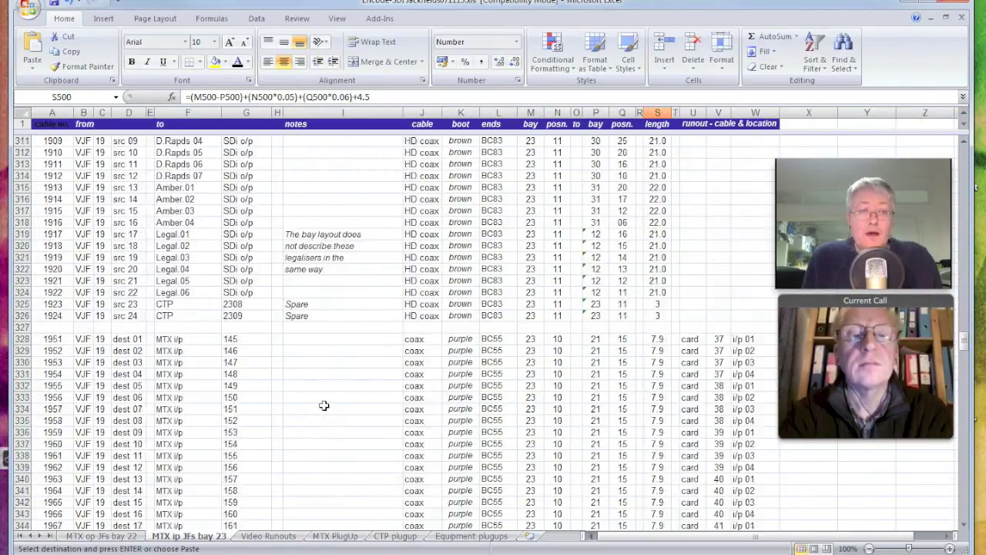
pyautogui.scroll(-13, 324, 406)
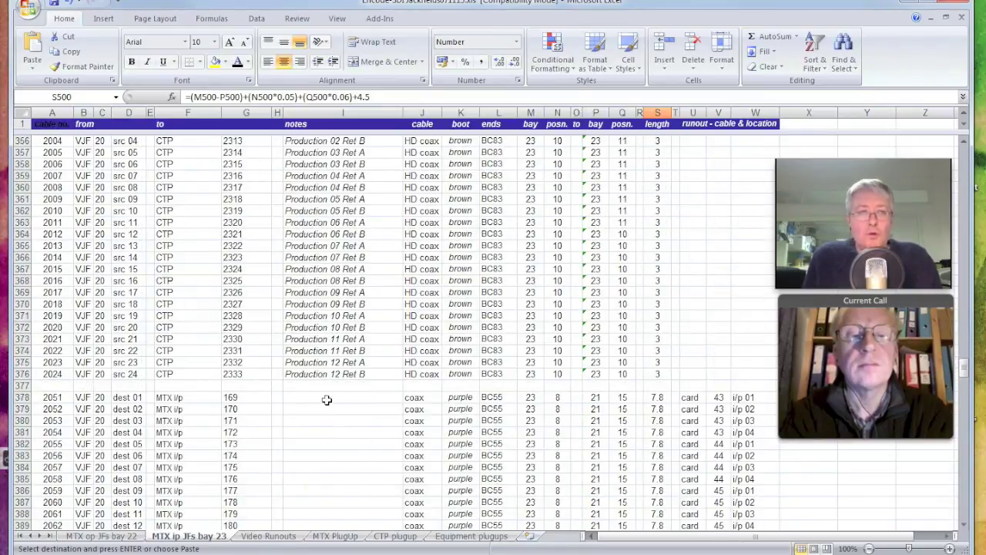
pyautogui.scroll(2, 327, 400)
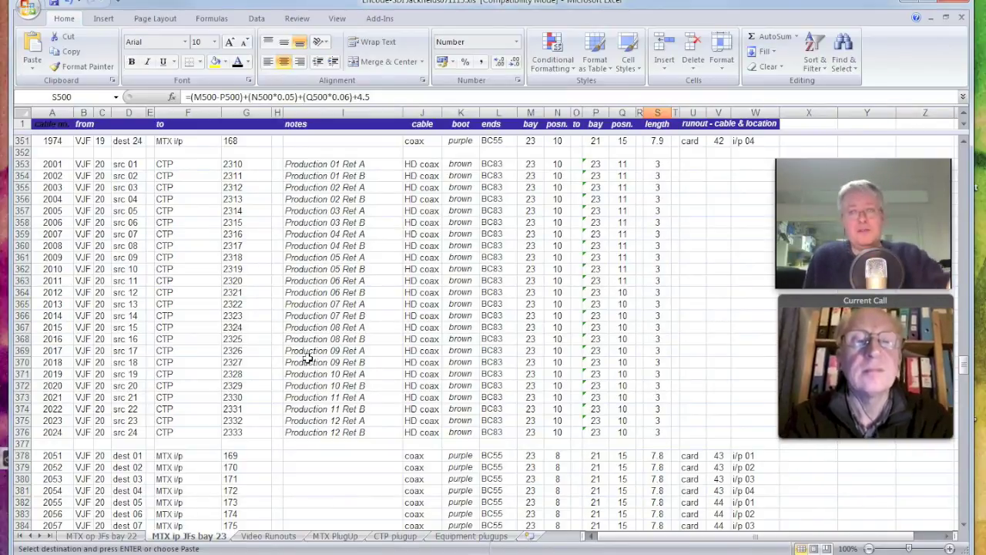
pyautogui.hscroll(5, 291, 517)
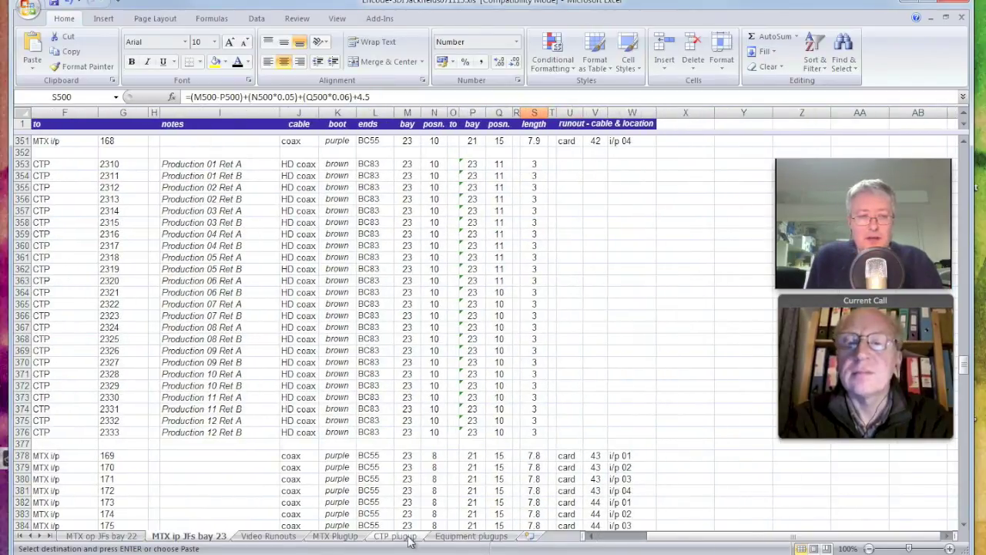
# Step: Look over the CTP plugup sheet's Production Ret entries and the spare rows above them
pyautogui.click(395, 536)
pyautogui.scroll(8, 271, 348)
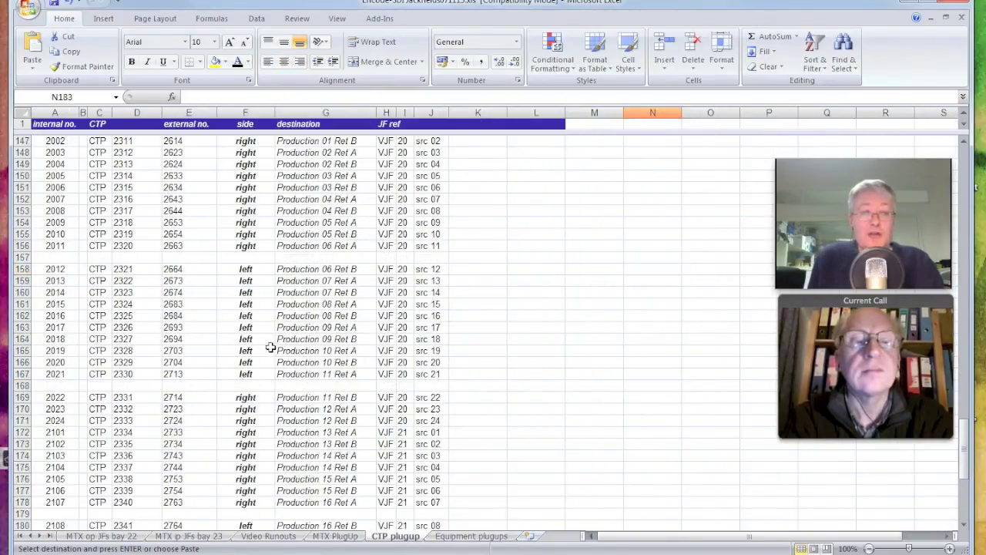
pyautogui.scroll(12, 266, 347)
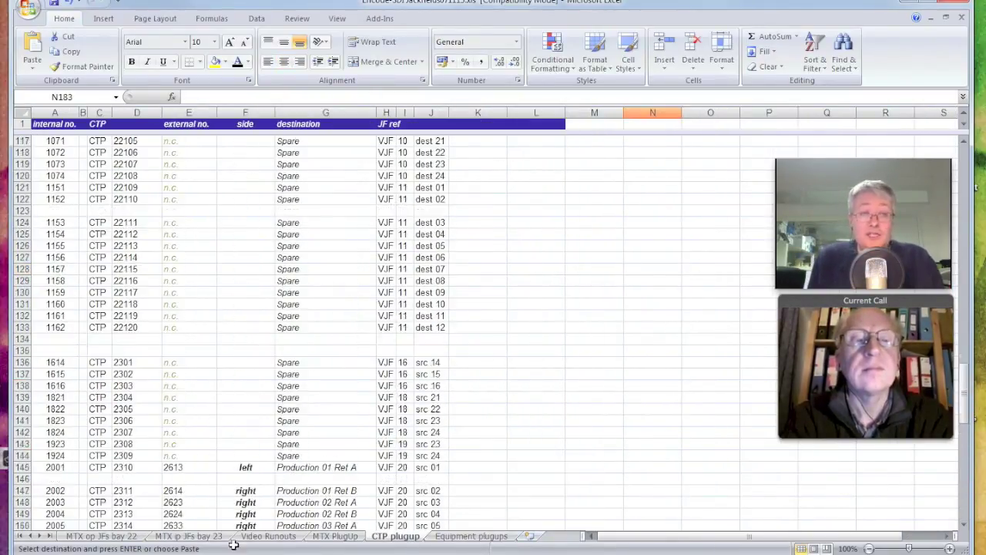
# Step: Set up a copy of the MTX ip JFs bay 23 sheet at the end of the workbook, but cancel it
pyautogui.rightClick(179, 536)
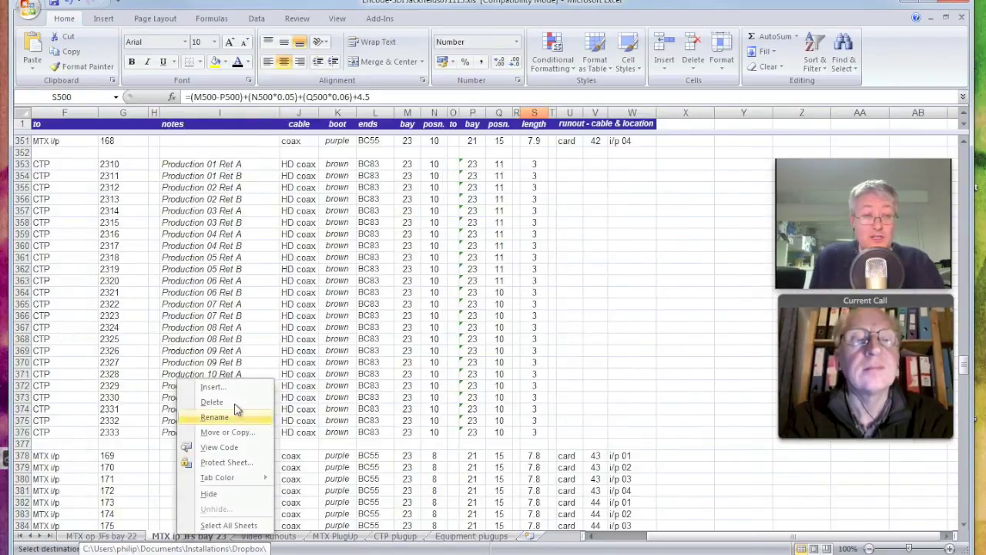
pyautogui.click(244, 433)
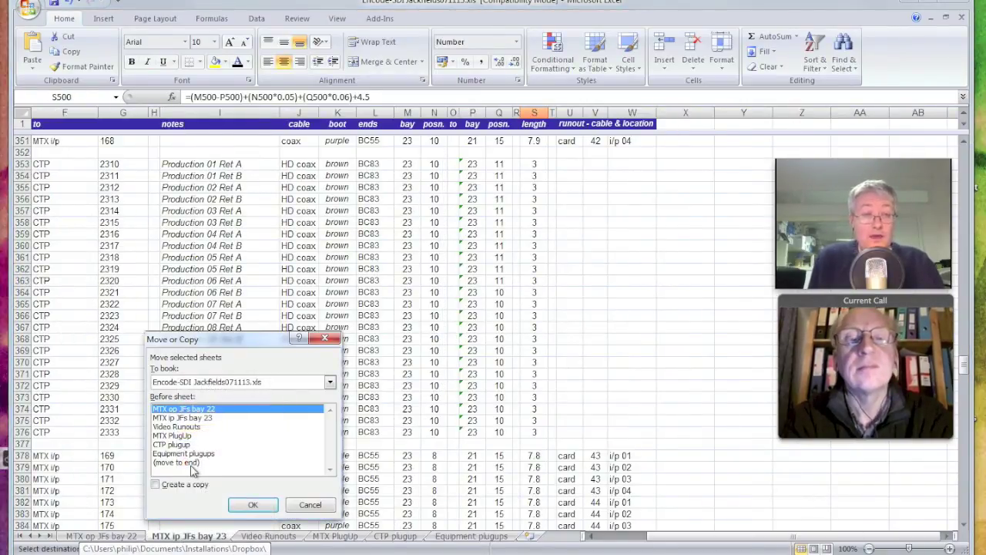
pyautogui.click(185, 462)
pyautogui.click(185, 484)
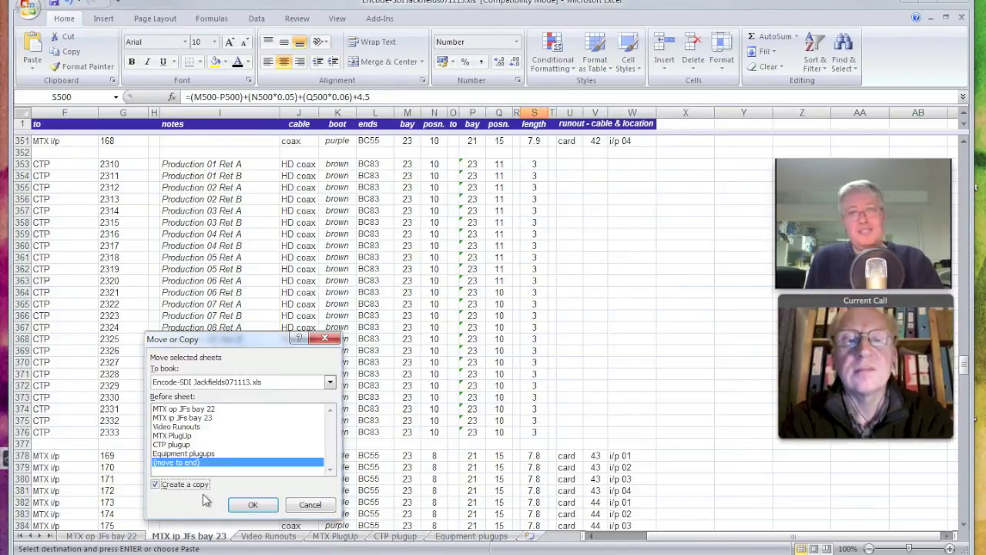
pyautogui.click(326, 507)
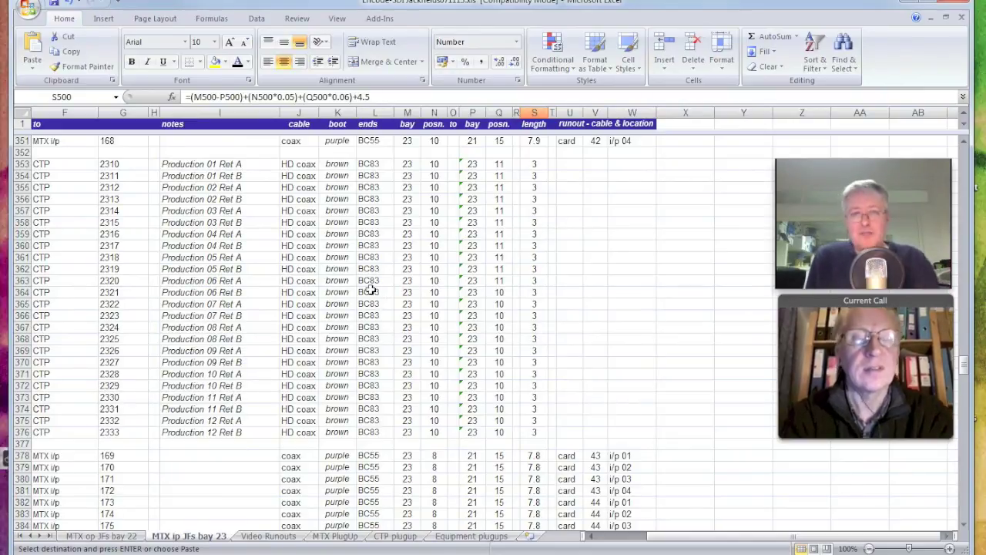
# Step: Review the CTP plugup sheet's external numbers, sides and destinations back to the VJF 03 spares, consulting MTX op JFs bay 22 in between
pyautogui.click(396, 535)
pyautogui.scroll(15, 174, 304)
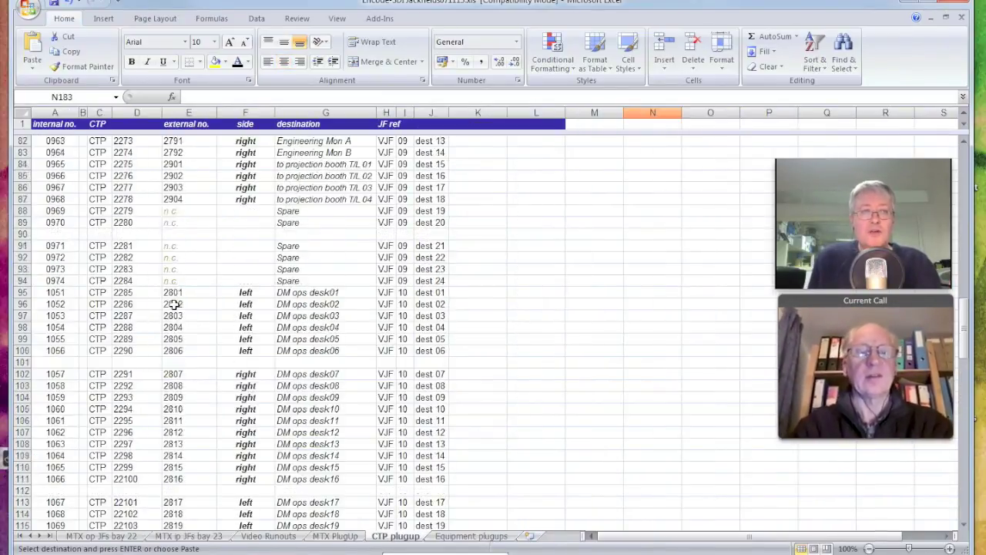
pyautogui.scroll(8, 174, 305)
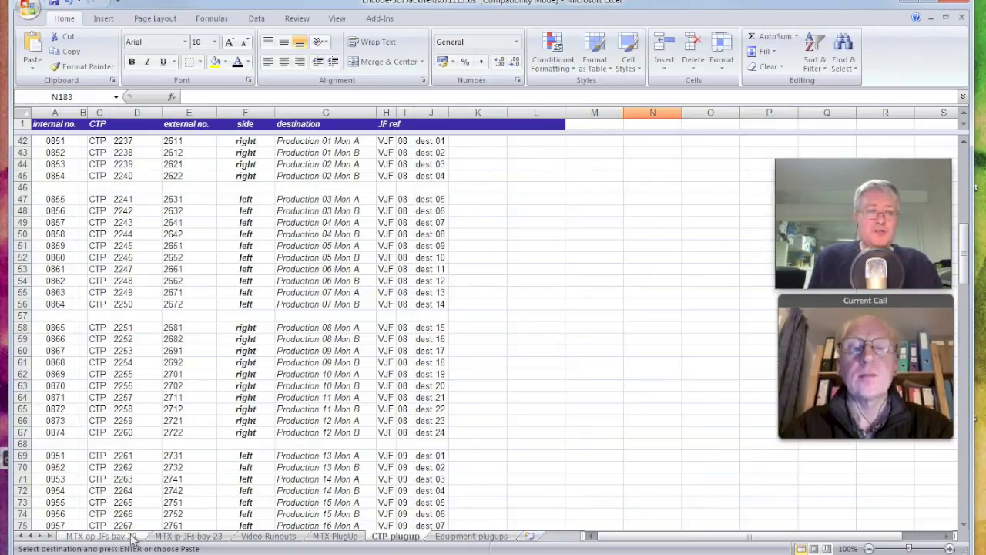
pyautogui.click(103, 535)
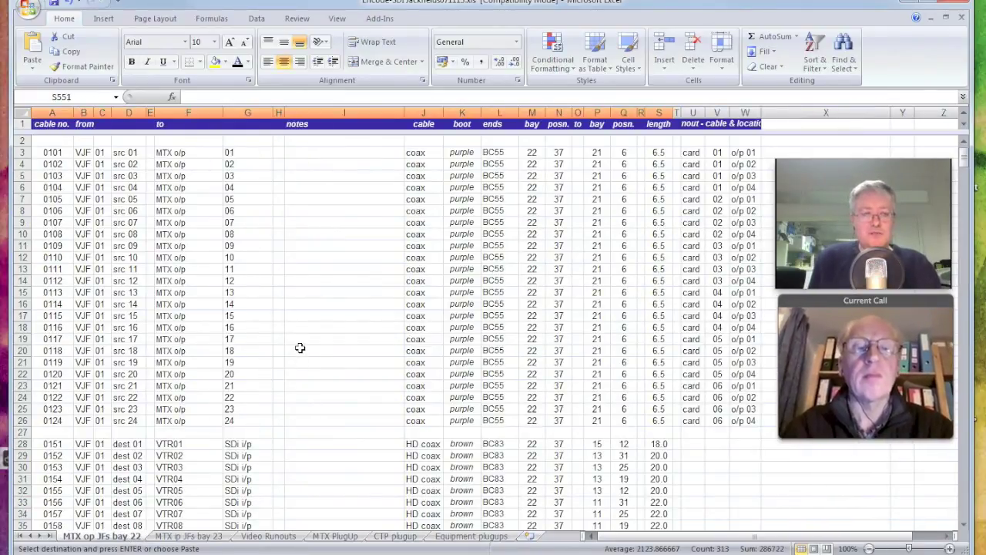
pyautogui.click(407, 537)
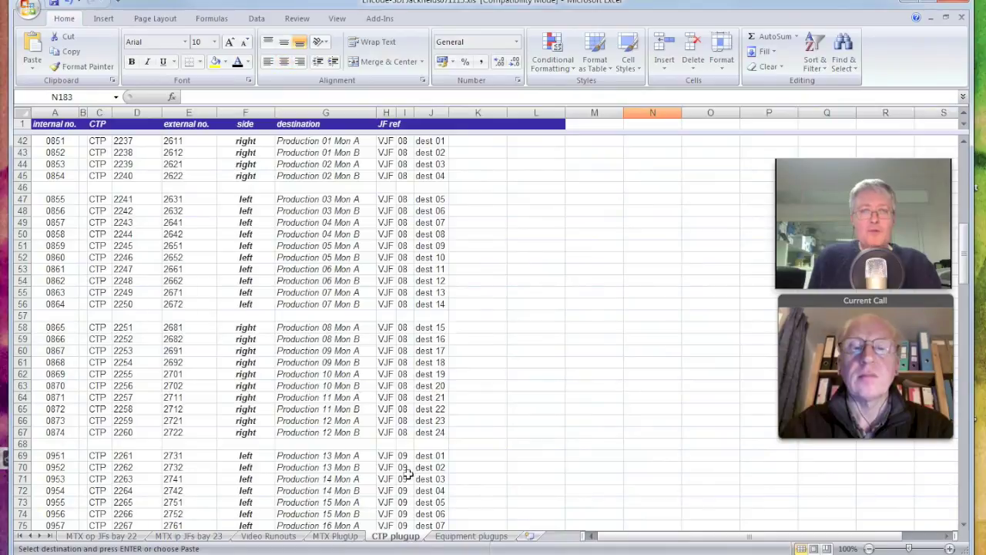
pyautogui.scroll(3, 486, 316)
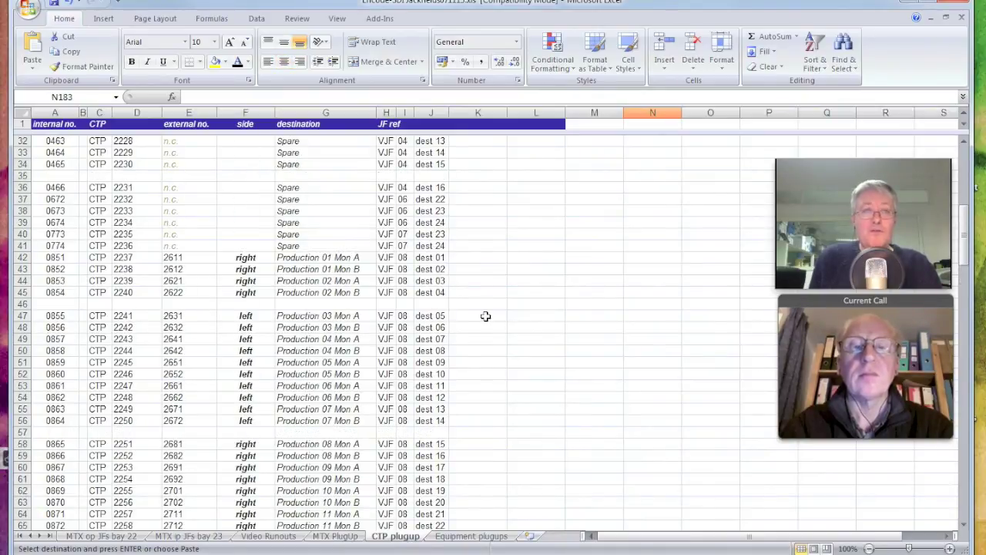
pyautogui.scroll(10, 485, 316)
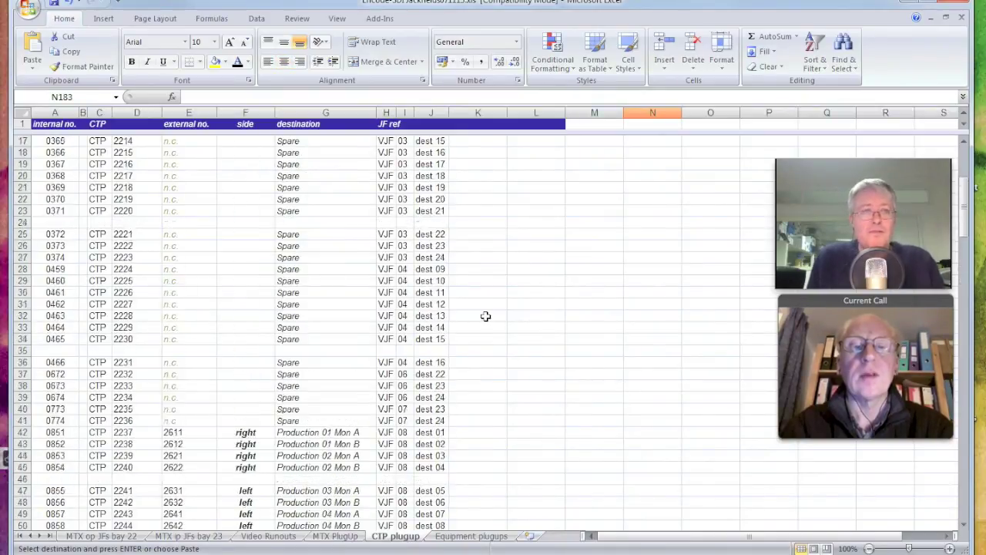
pyautogui.scroll(-8, 486, 316)
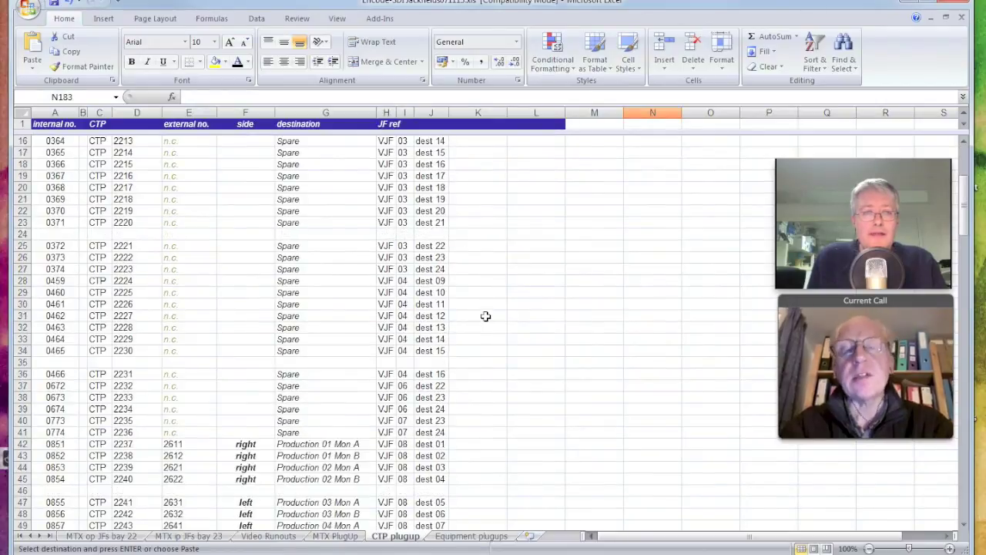
pyautogui.scroll(-5, 485, 316)
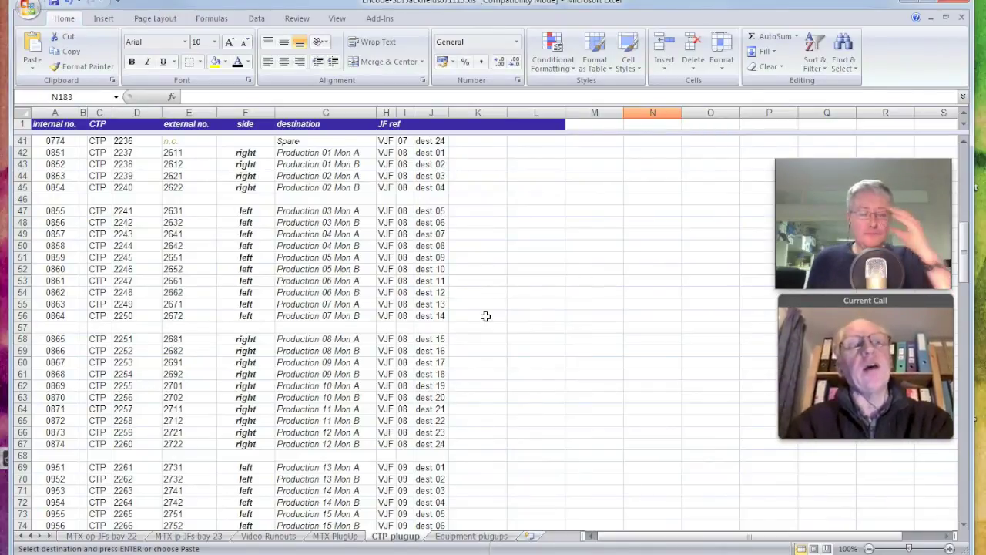
# Step: Switch to the bay layout workbook and examine the video CTP positions of bays 22 and 23 on Matrix & Patching
pyautogui.hotkey('ctrl', 'Tab')
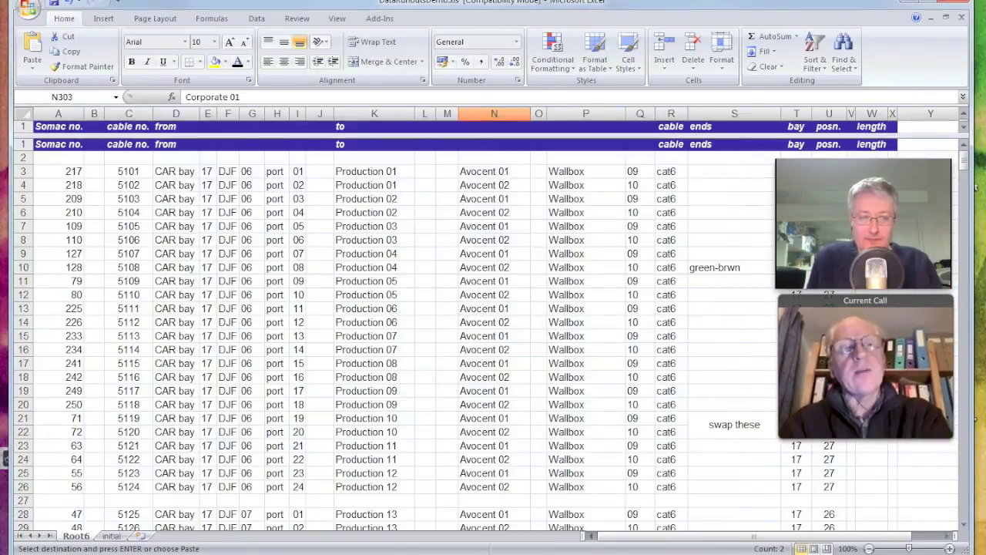
pyautogui.hotkey('ctrl', 'Tab')
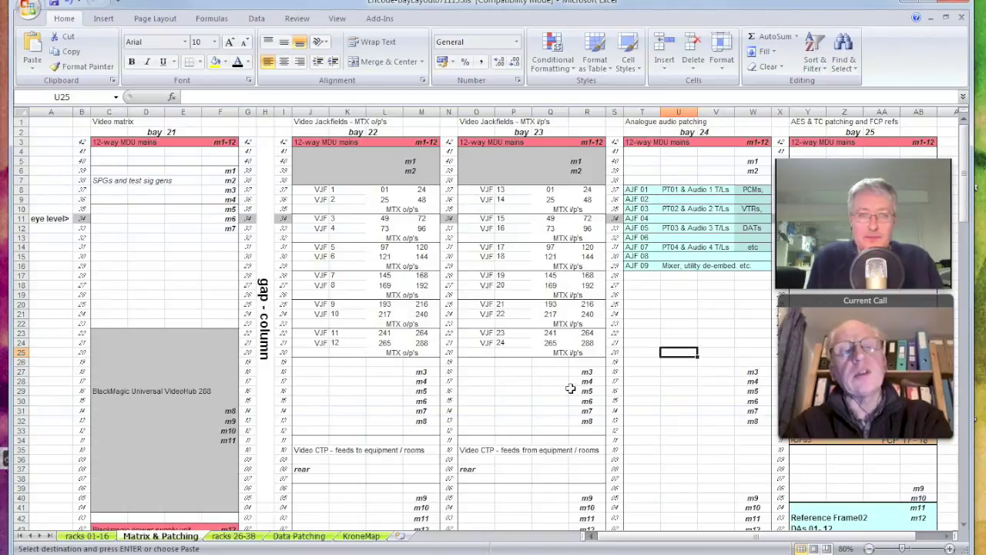
pyautogui.scroll(-3, 567, 373)
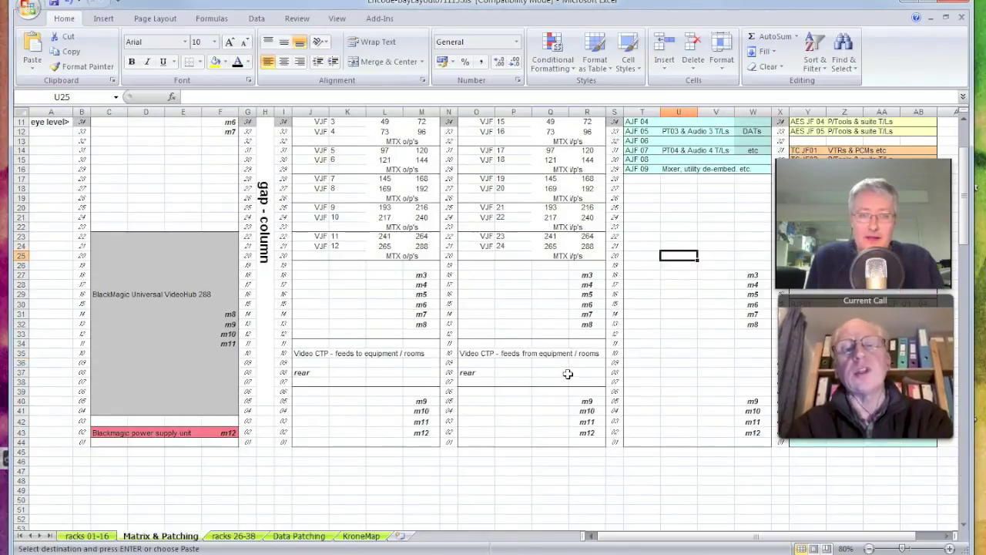
pyautogui.scroll(3, 567, 373)
# Step: Open CAR-Bay Layout.xls from the schedules folder inside ITVengineering-1581
pyautogui.hotkey('ctrl', 'o')
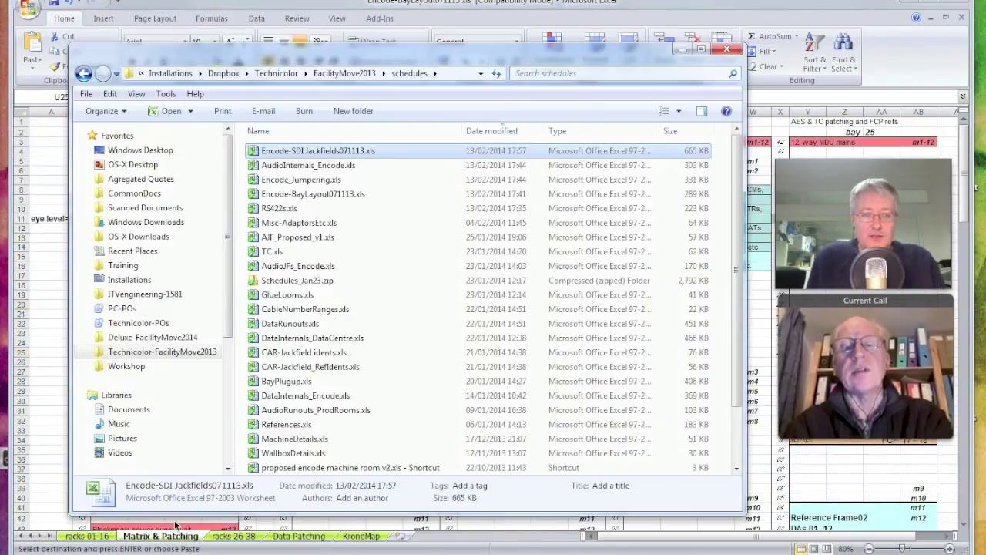
pyautogui.click(169, 297)
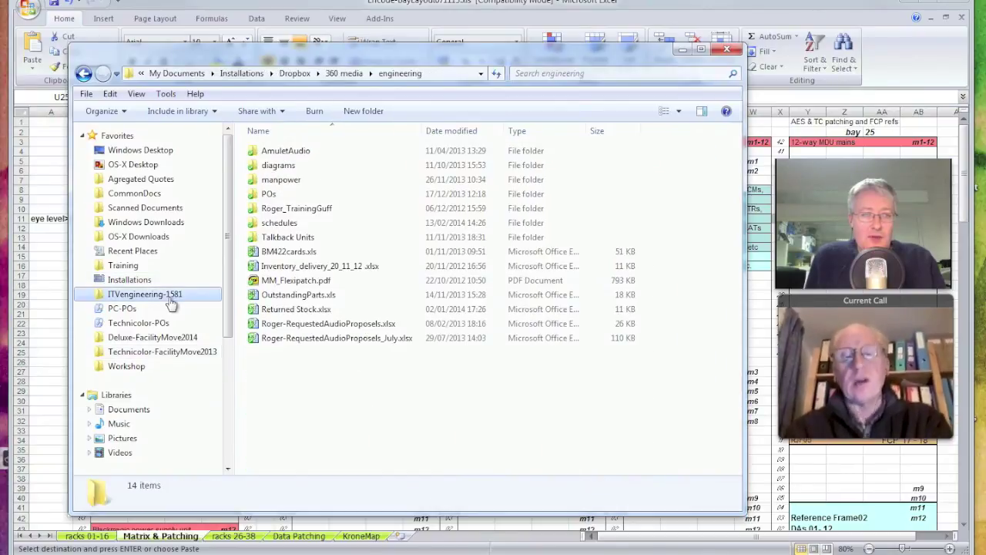
pyautogui.click(283, 226)
pyautogui.doubleClick(282, 224)
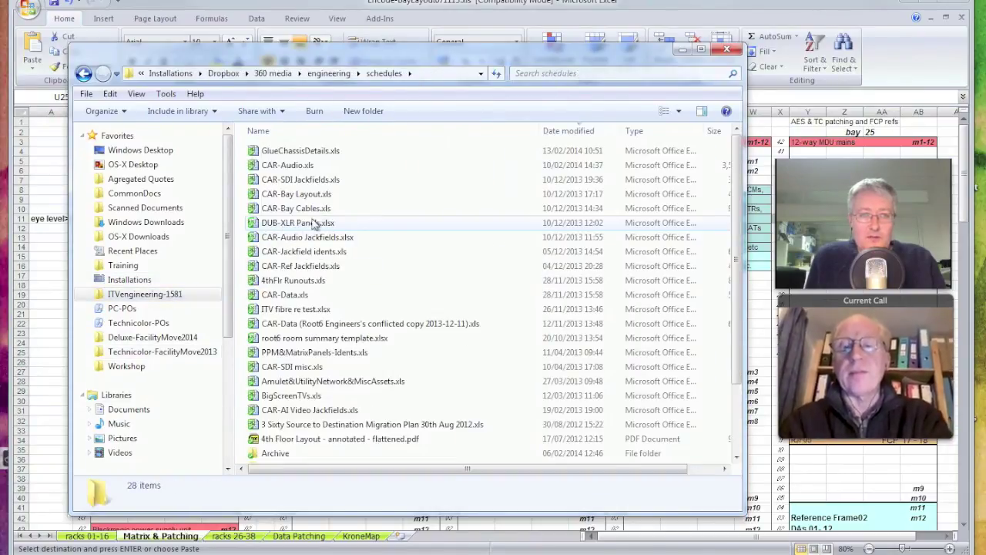
pyautogui.scroll(-2, 309, 220)
pyautogui.scroll(1, 308, 220)
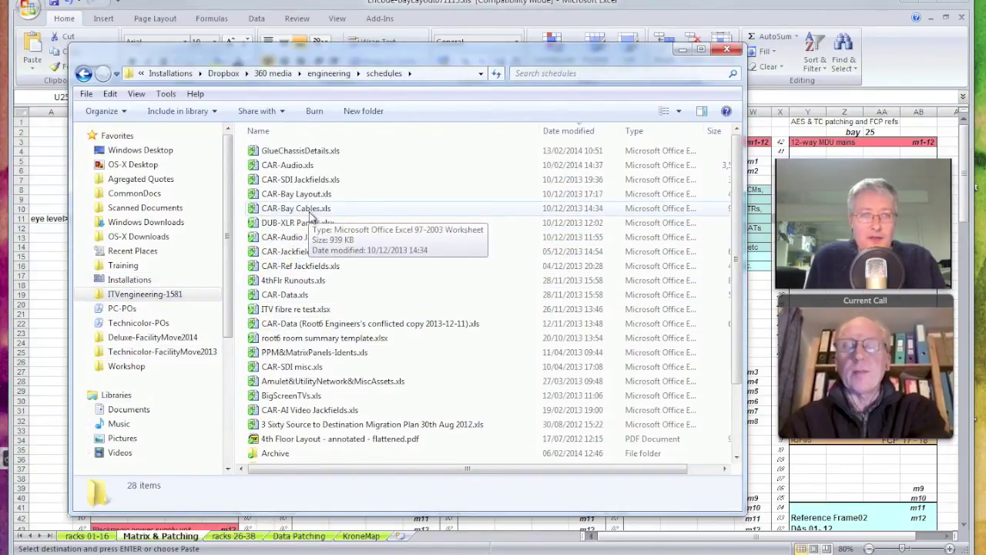
pyautogui.doubleClick(331, 194)
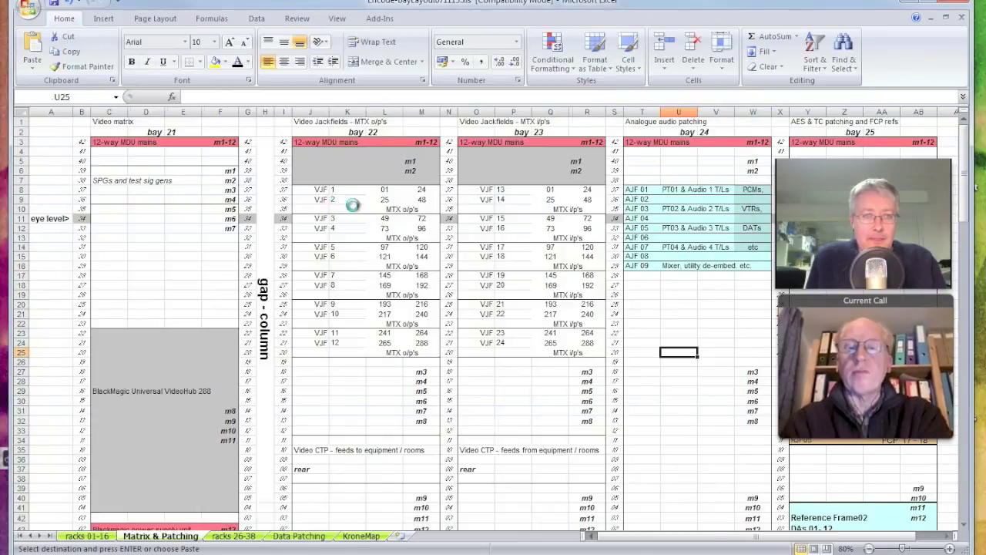
# Step: Examine the rack contents and power, current and heat rows for CAR bays 23-28, and bring up the Power&Heat summary sheet
pyautogui.scroll(-5, 460, 293)
pyautogui.scroll(2, 460, 293)
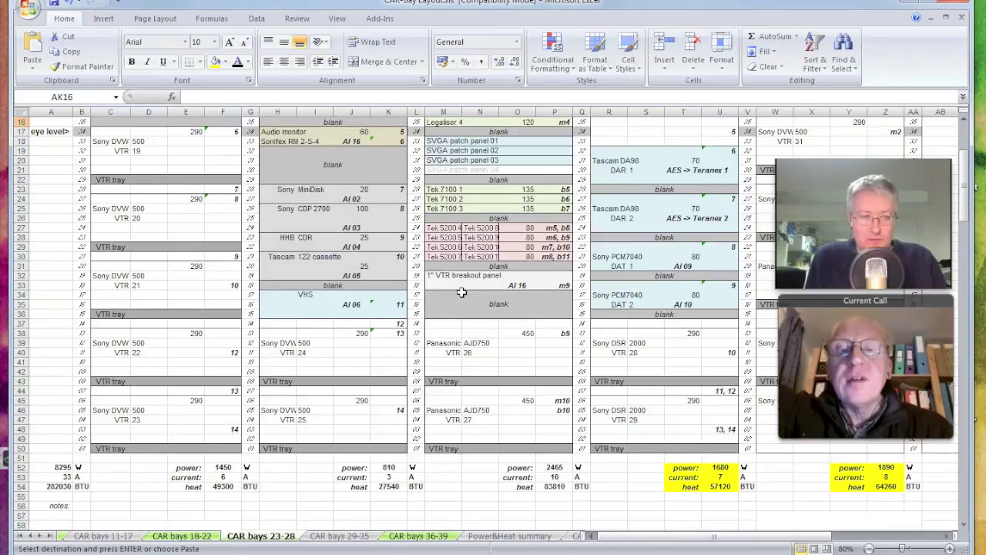
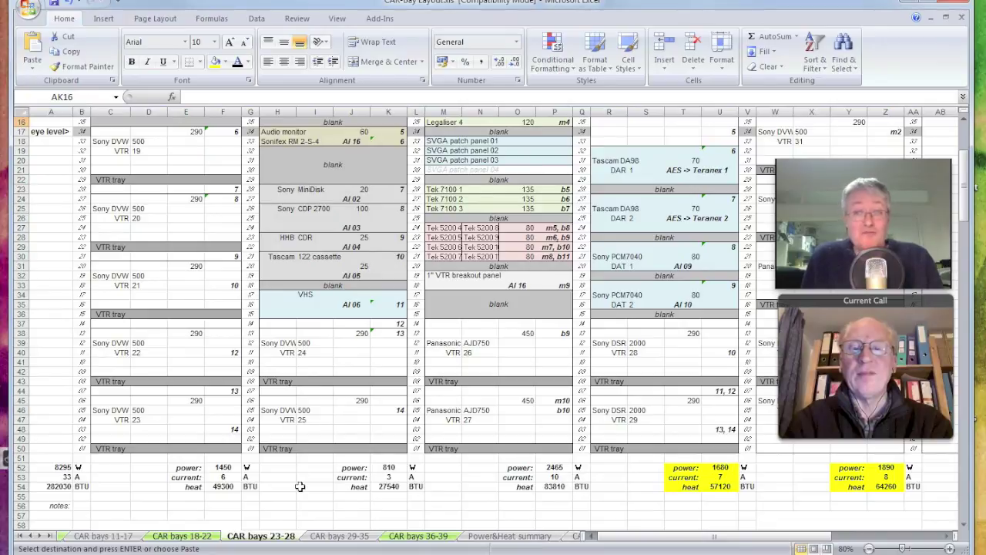
pyautogui.click(528, 540)
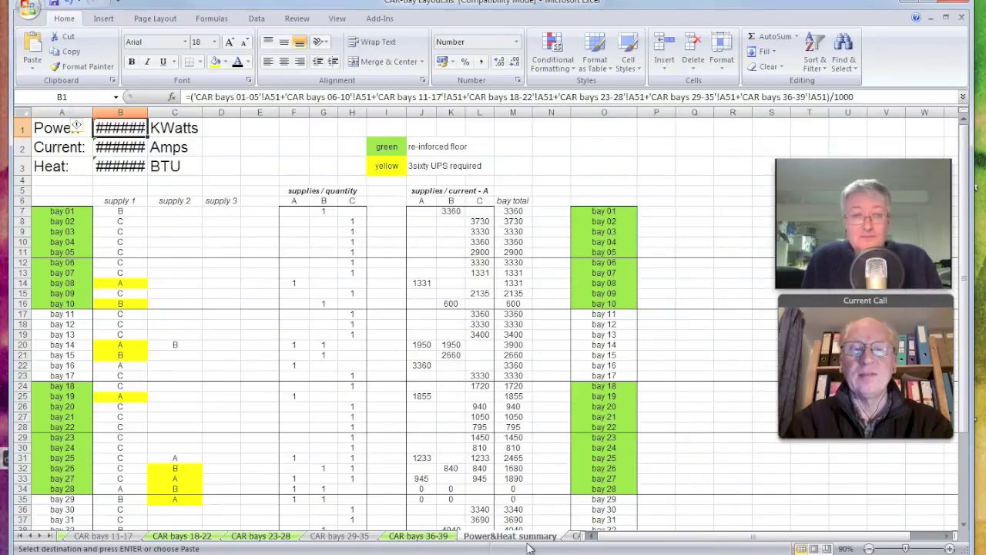
# Step: Examine the Power&Heat summary's per-bay supplies, currents and totals, consulting the CAR bays 11-17 sheet and checking the bay 27 and bay 13 supply C cells
pyautogui.scroll(-2, 376, 445)
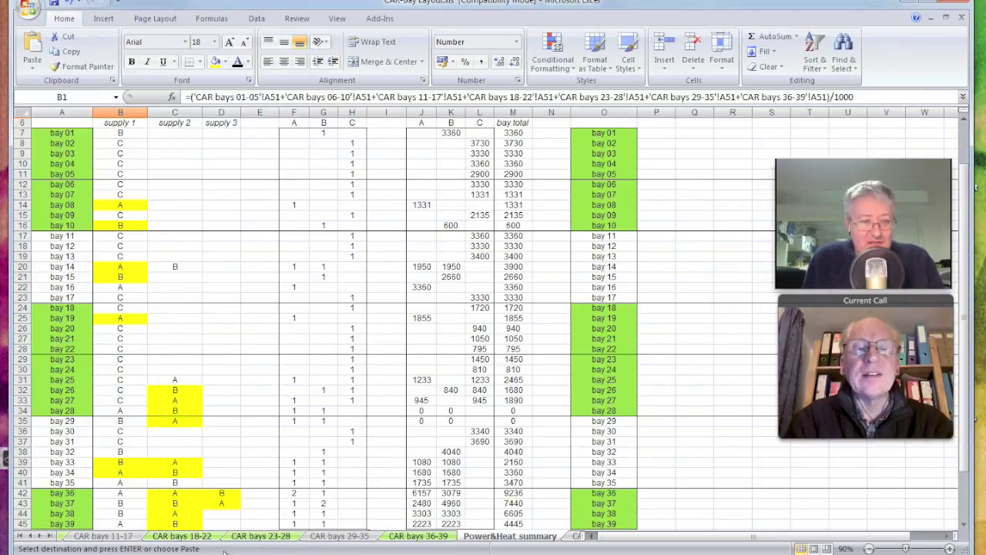
pyautogui.click(130, 537)
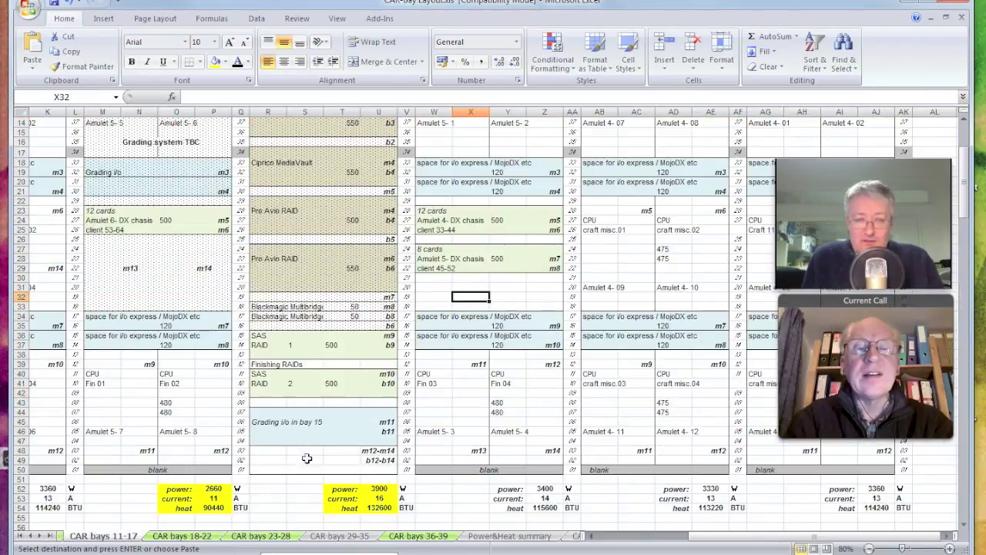
pyautogui.click(538, 536)
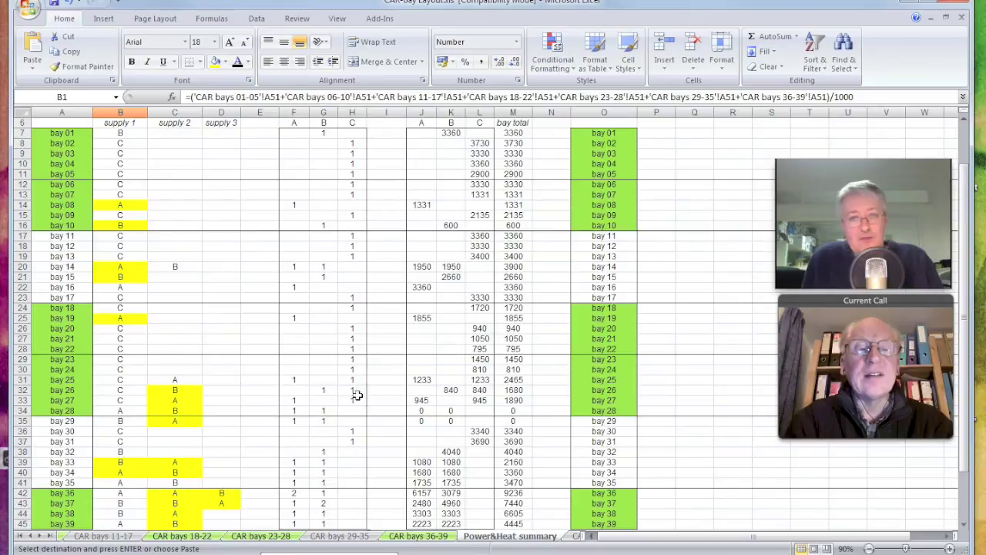
pyautogui.scroll(-5, 363, 391)
pyautogui.scroll(2, 365, 390)
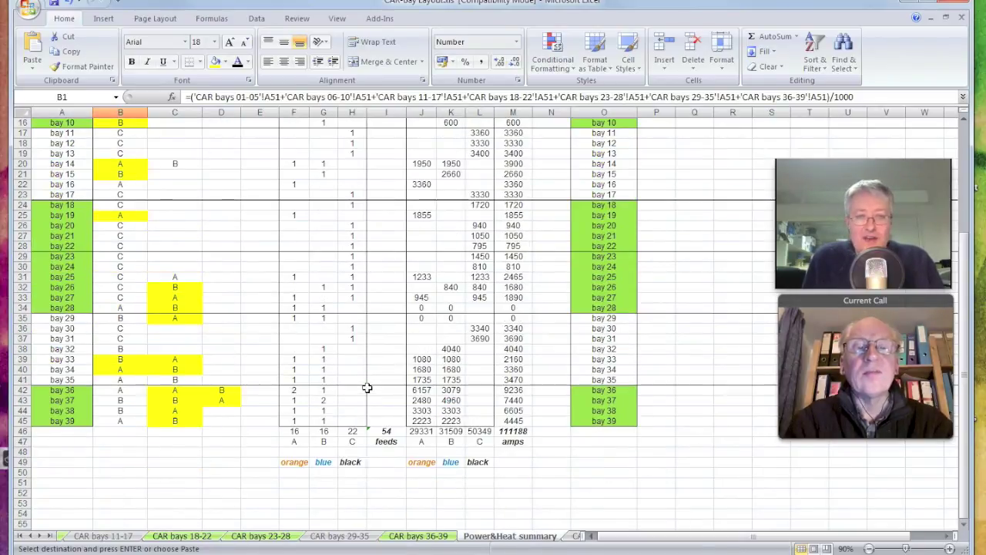
pyautogui.scroll(2, 369, 387)
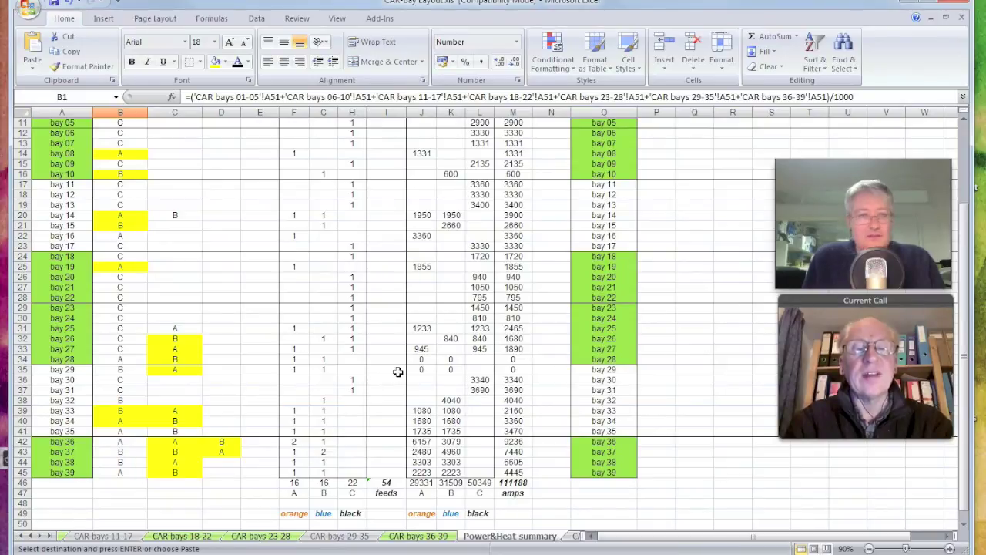
pyautogui.scroll(2, 398, 371)
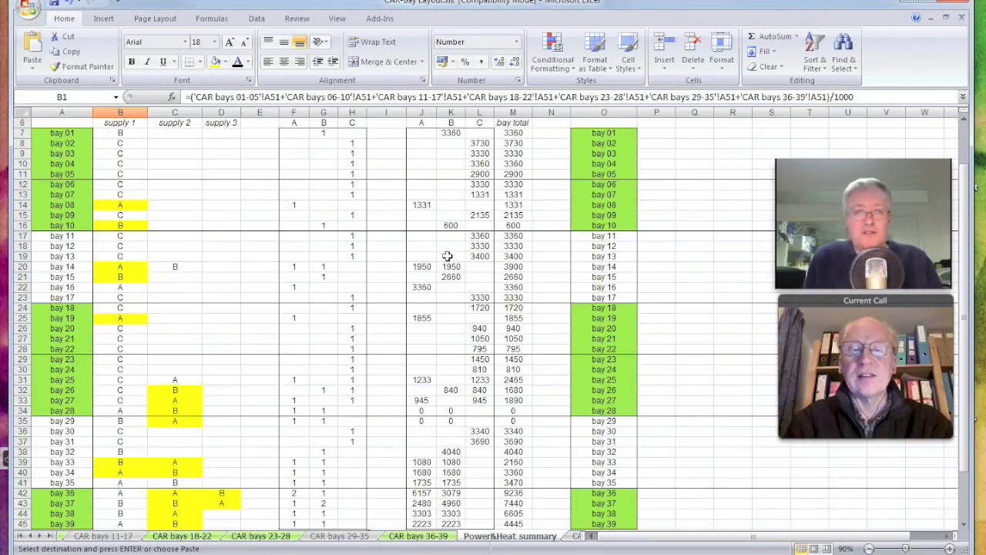
pyautogui.click(489, 402)
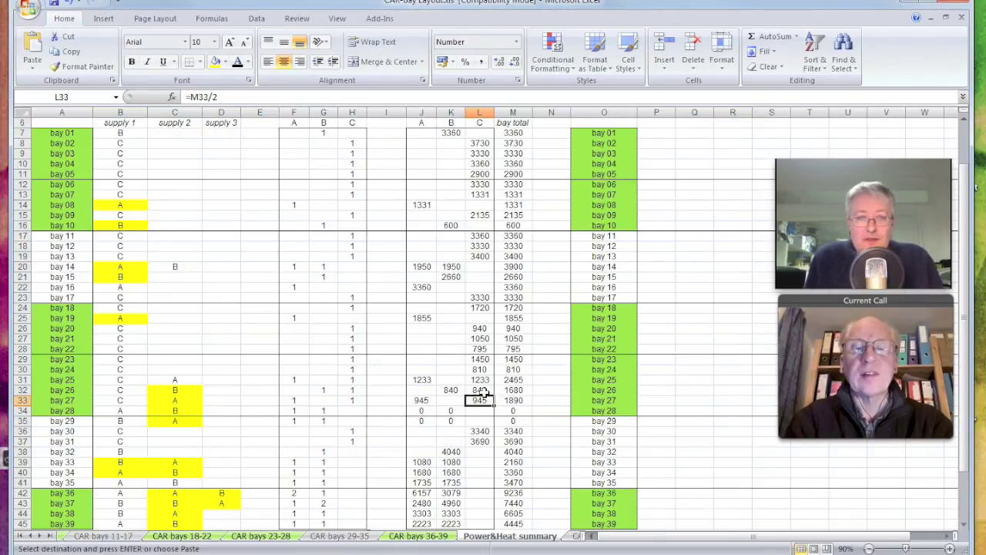
pyautogui.click(351, 258)
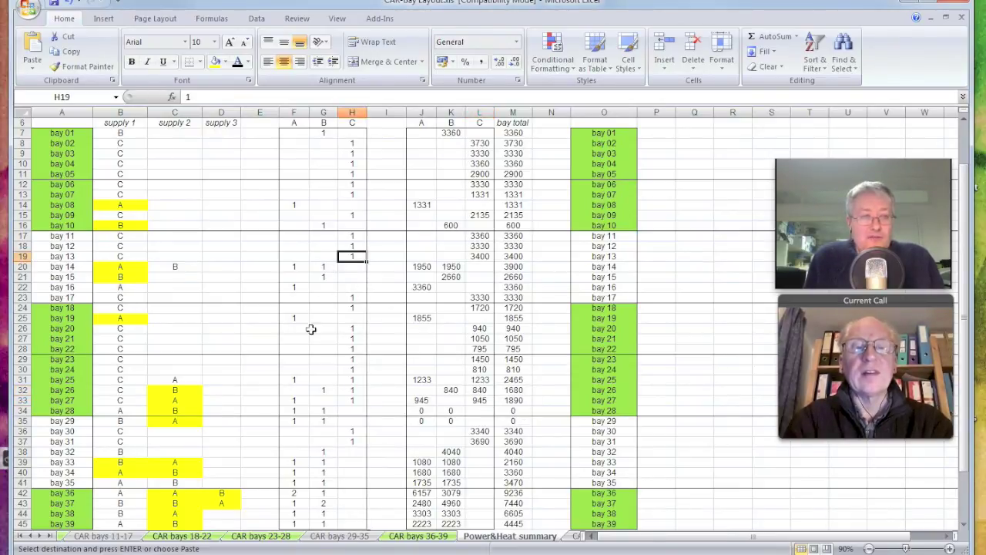
# Step: Try to name the bay total cell M23 "bay 17 total" on the Power&Heat summary sheet
pyautogui.click(527, 296)
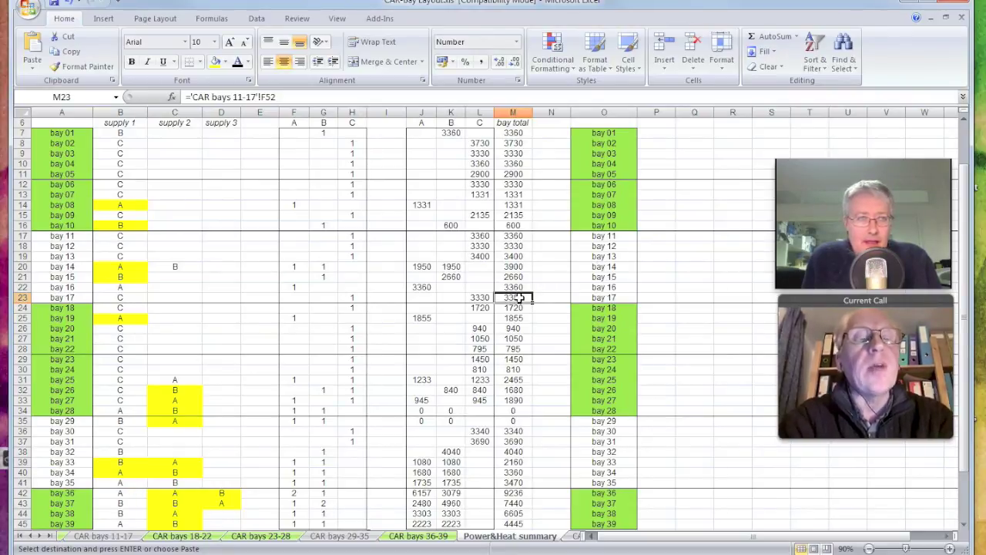
pyautogui.click(87, 96)
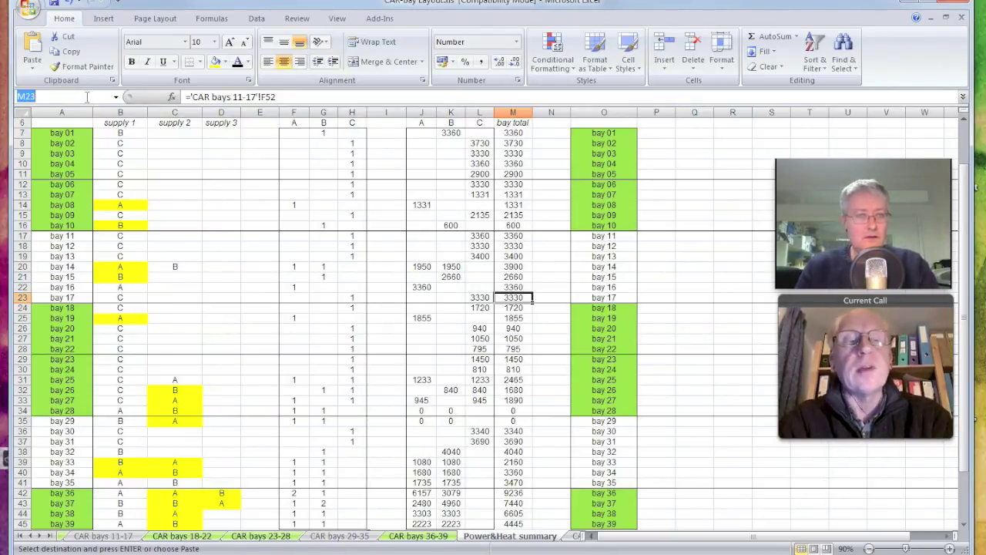
pyautogui.write('bY')
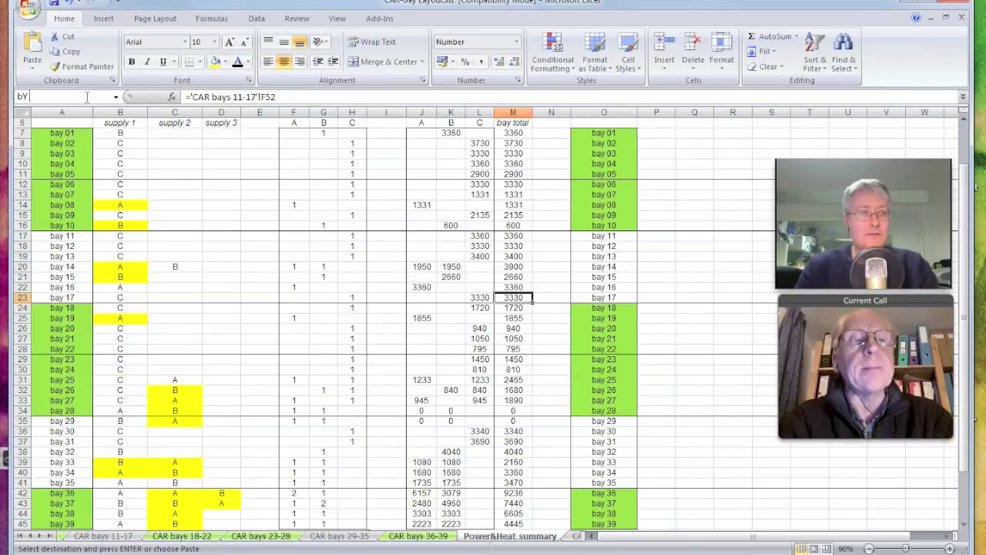
pyautogui.write('ay 1')
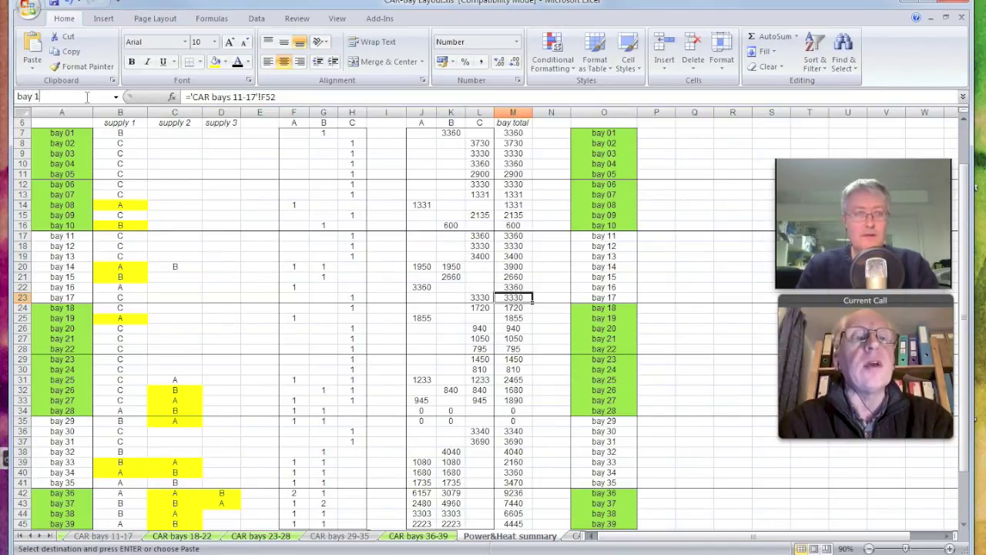
pyautogui.write('7 total')
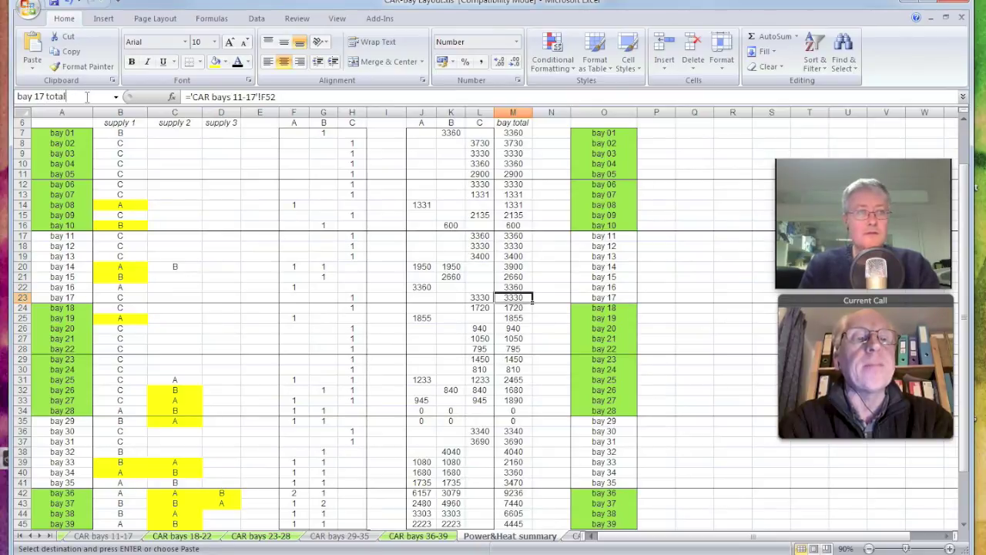
pyautogui.press('Return')
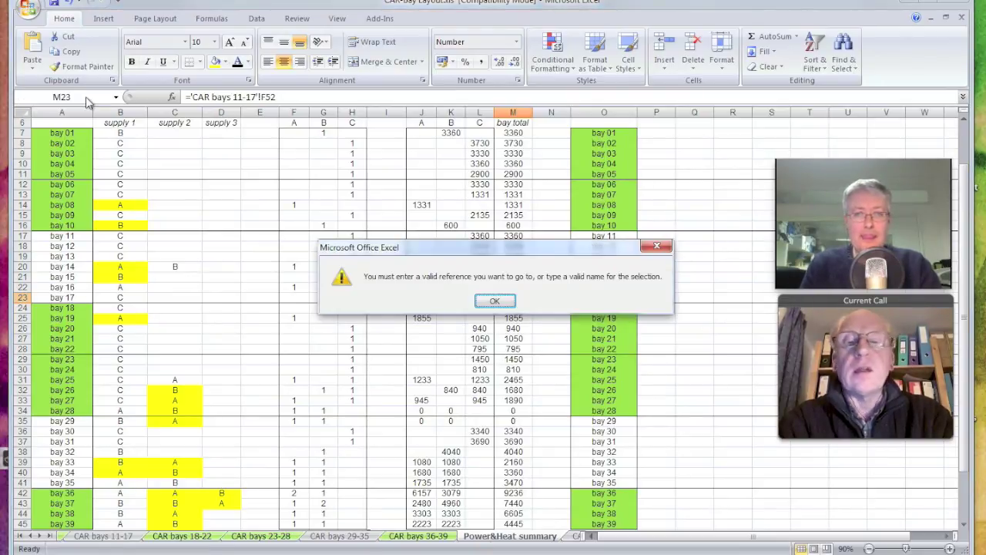
pyautogui.click(497, 301)
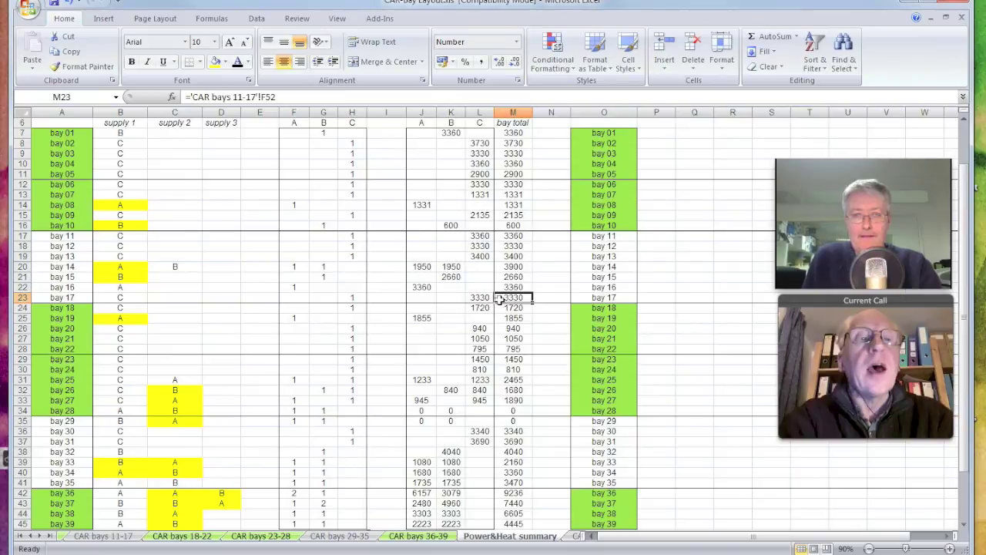
pyautogui.click(116, 98)
pyautogui.click(117, 99)
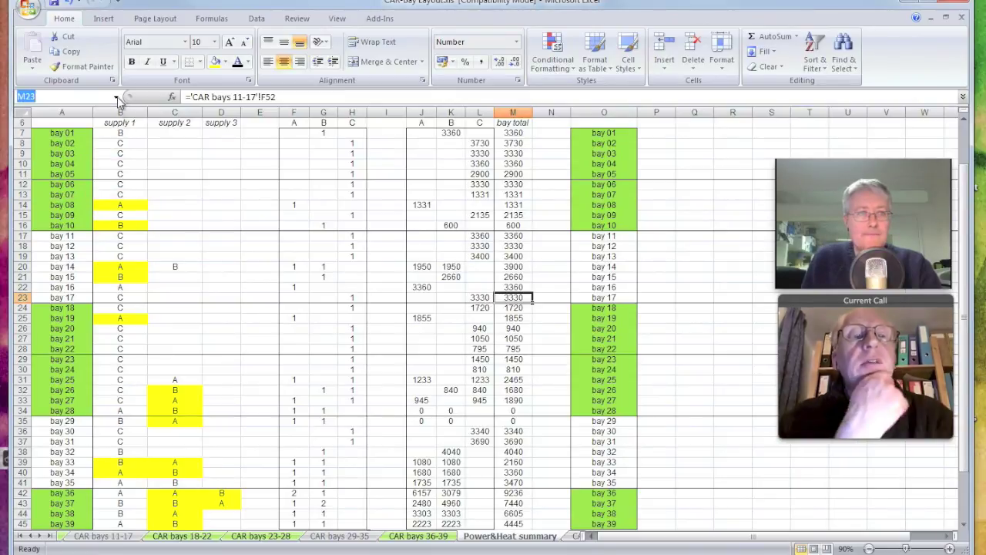
pyautogui.rightClick(504, 298)
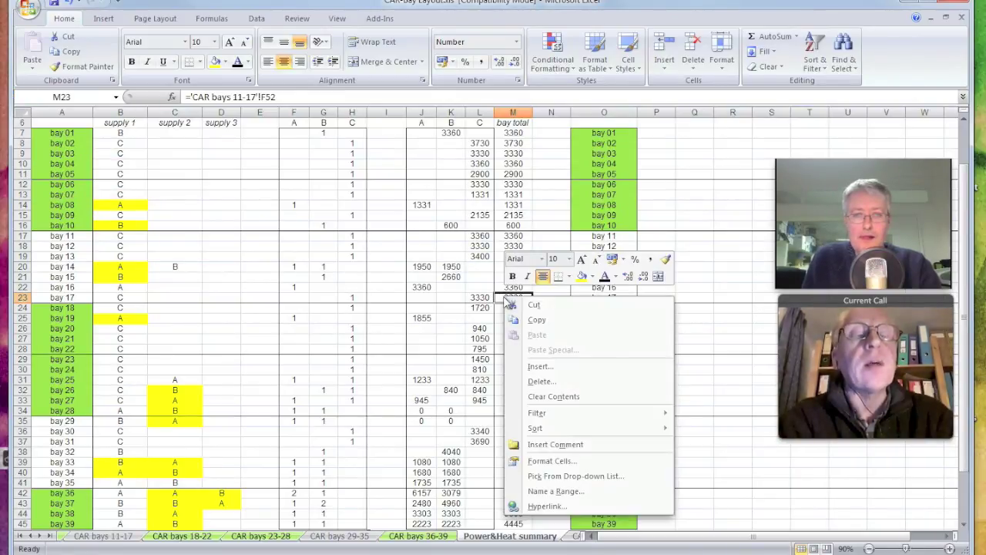
pyautogui.click(558, 370)
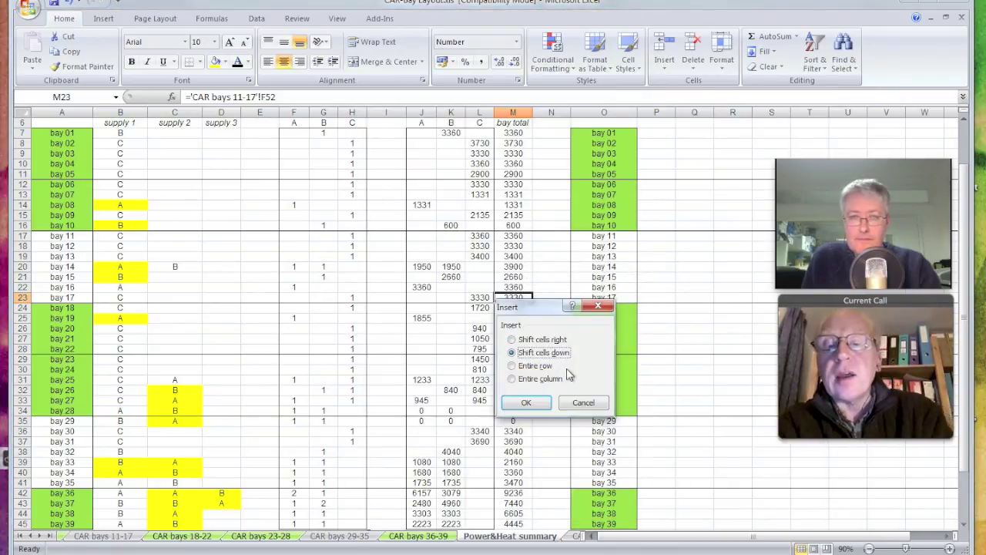
pyautogui.click(584, 403)
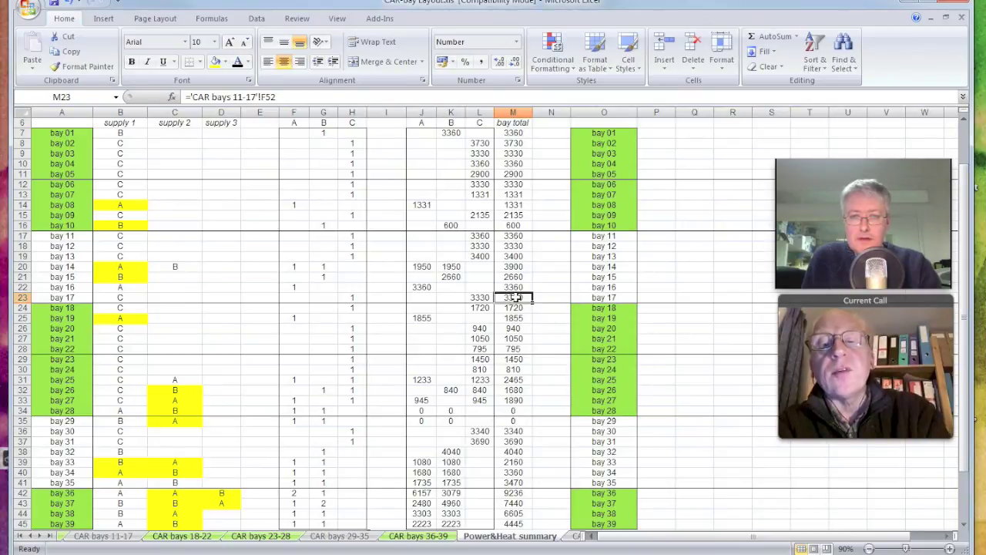
pyautogui.hotkey('ctrl', '1')
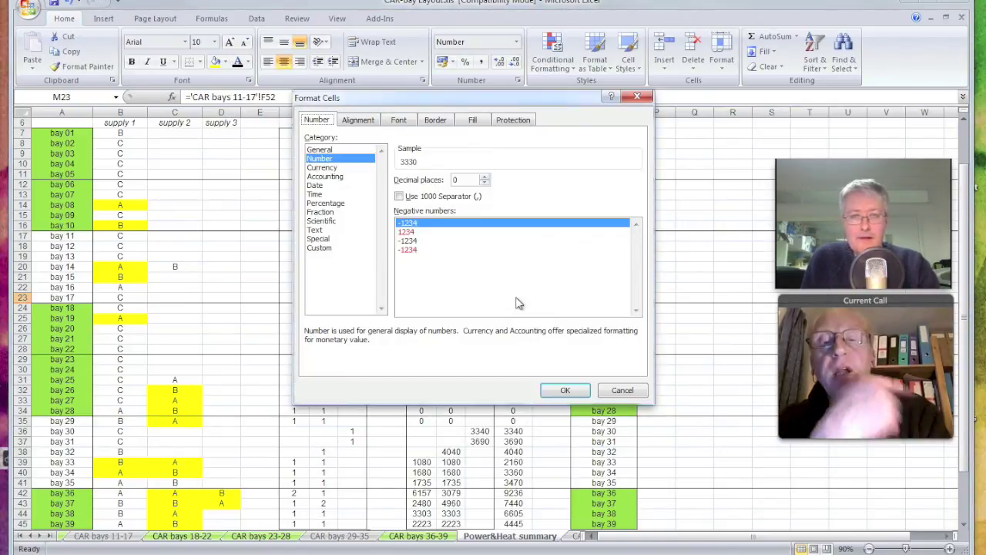
pyautogui.click(622, 390)
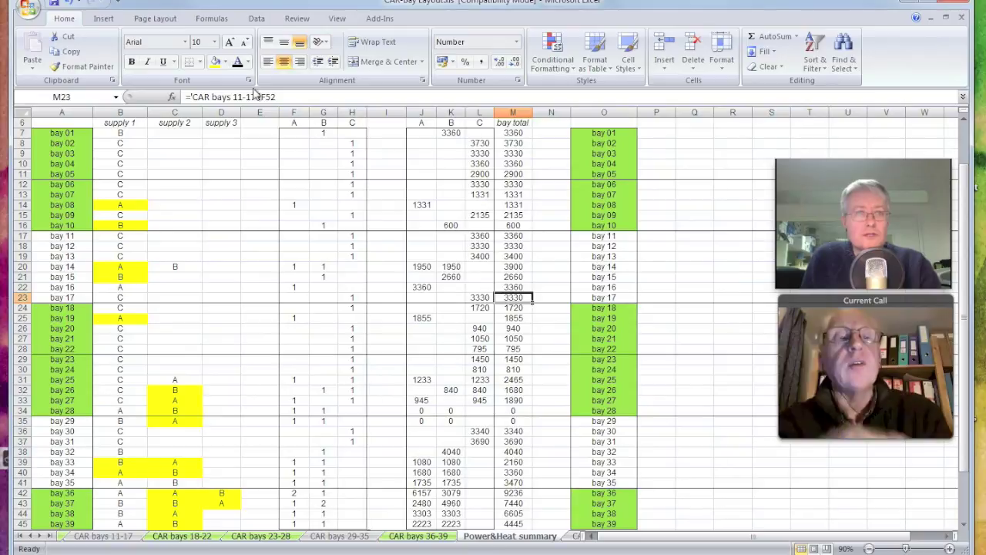
pyautogui.click(102, 19)
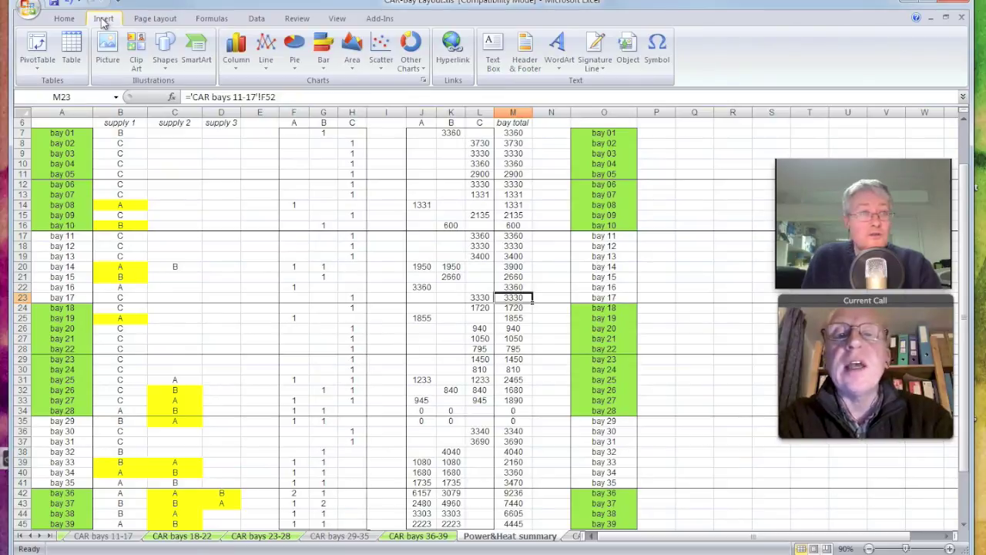
pyautogui.click(57, 22)
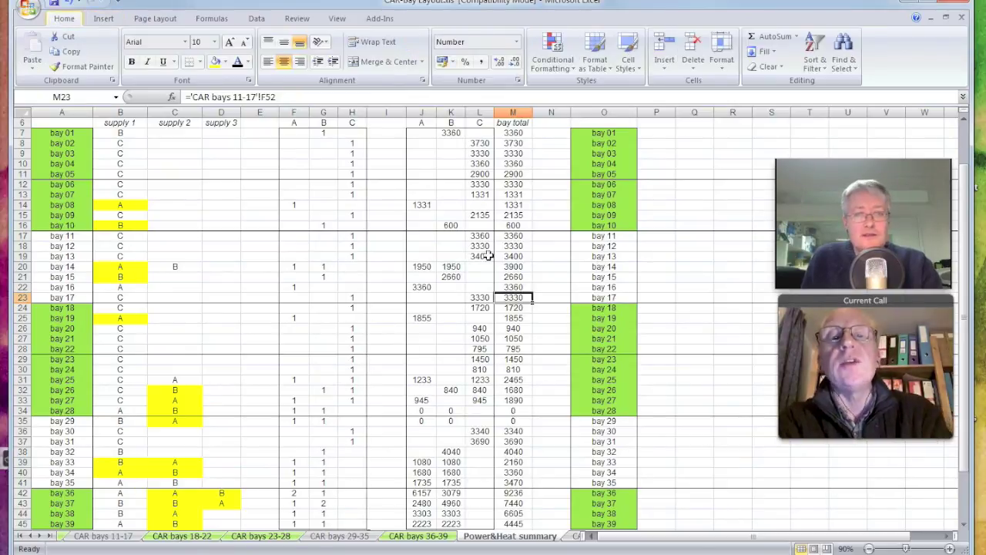
pyautogui.click(116, 97)
pyautogui.click(117, 97)
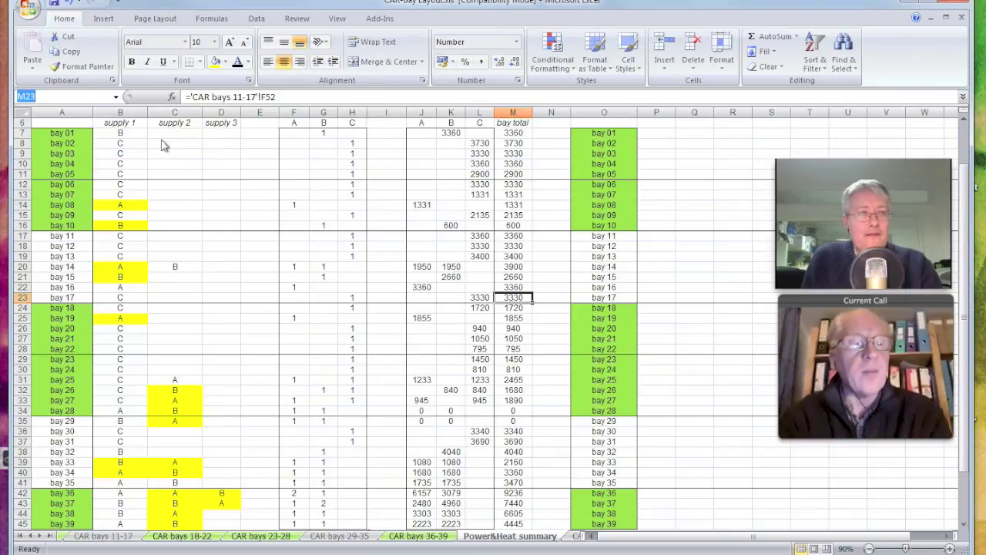
pyautogui.press('Escape')
pyautogui.click(545, 288)
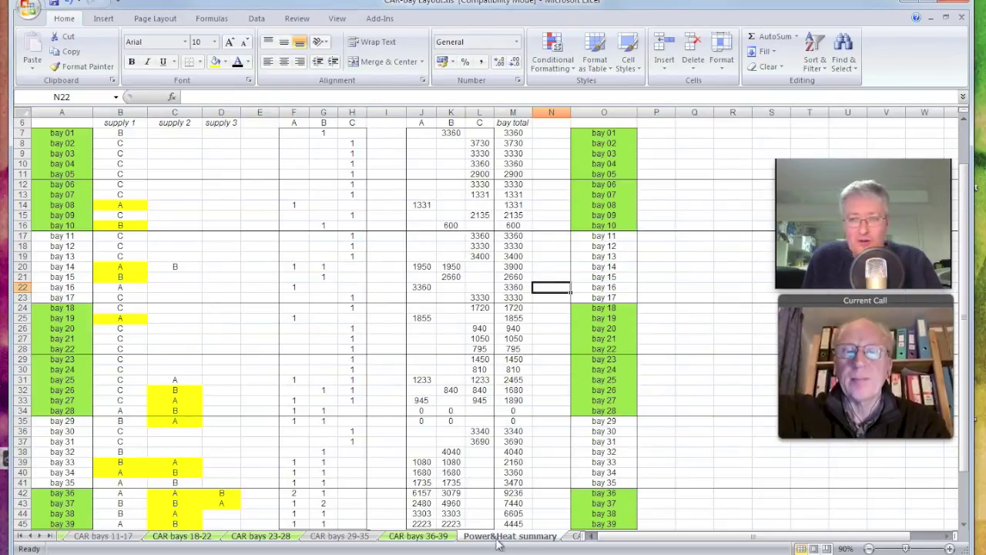
# Step: Review the CTP plugup and ATRs Analogue sheets in the other open workbooks, and view the Workshop folder in the file explorer
pyautogui.hotkey('ctrl', 'Tab')
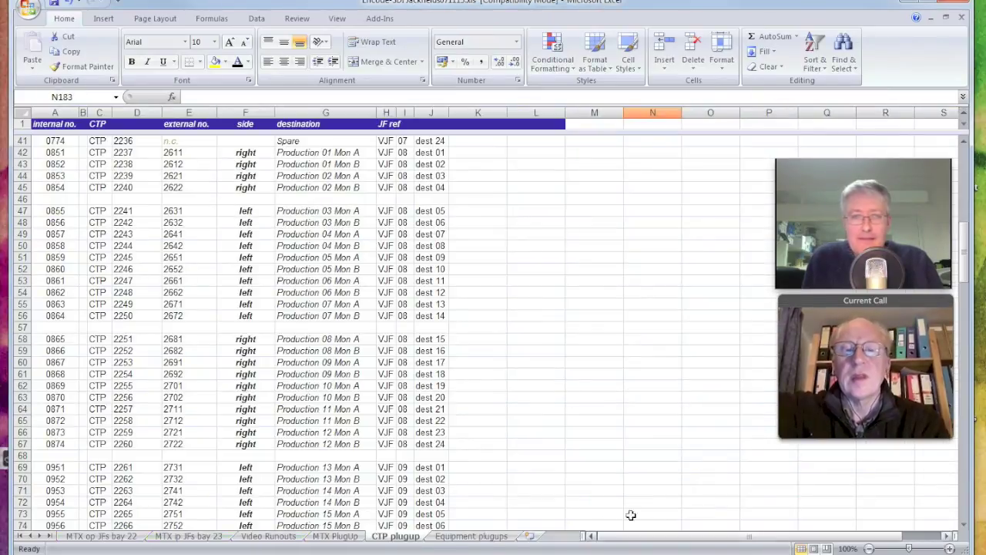
pyautogui.hotkey('ctrl', 'Tab')
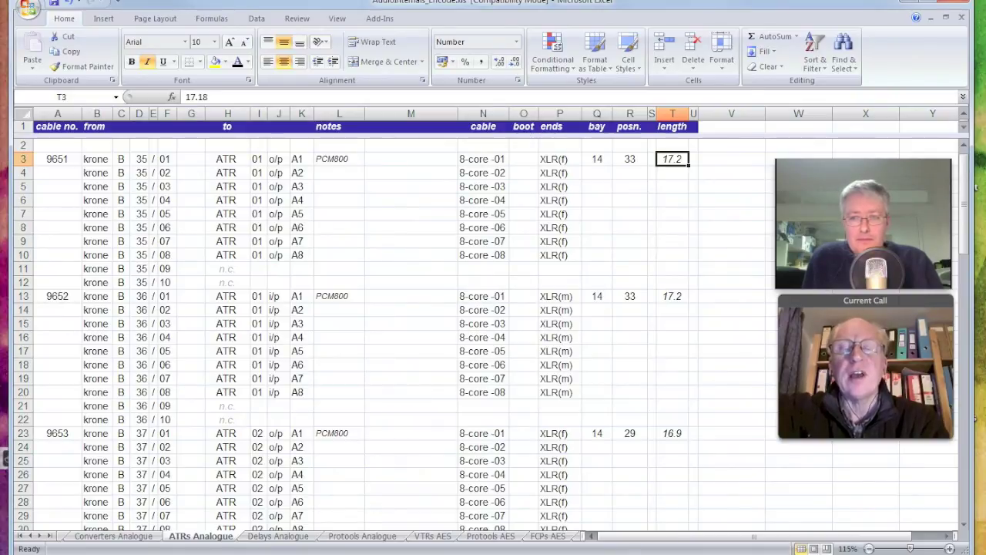
pyautogui.hotkey('alt', 'Tab')
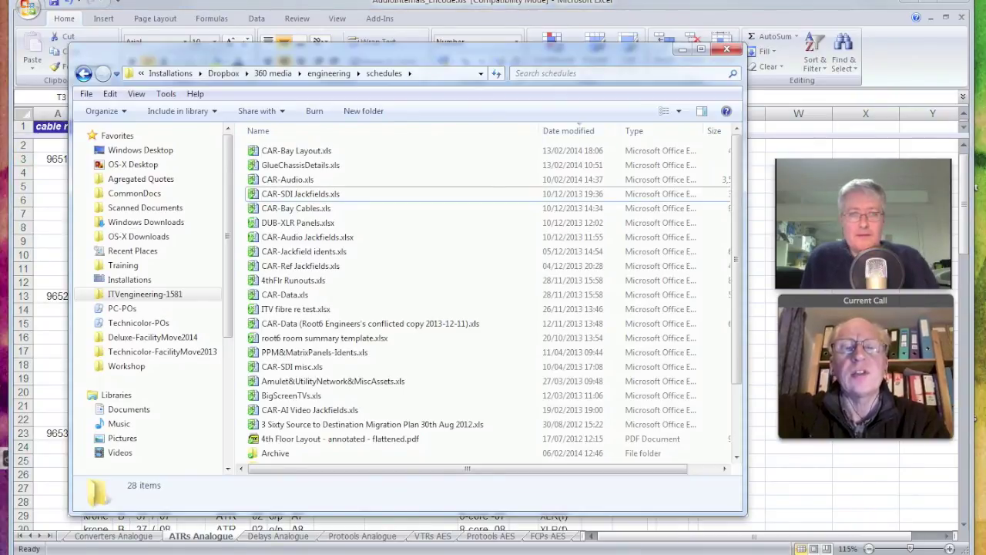
pyautogui.click(126, 368)
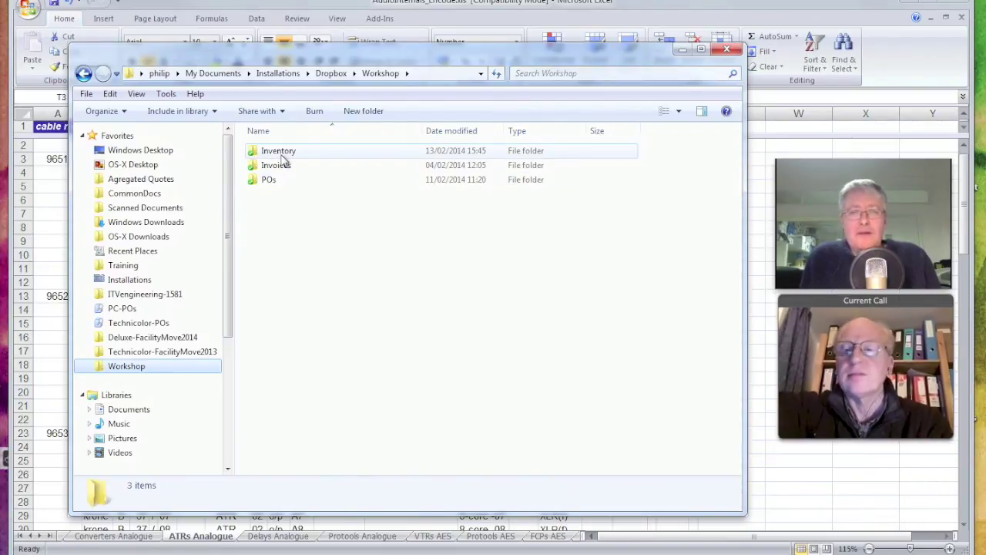
pyautogui.click(413, 4)
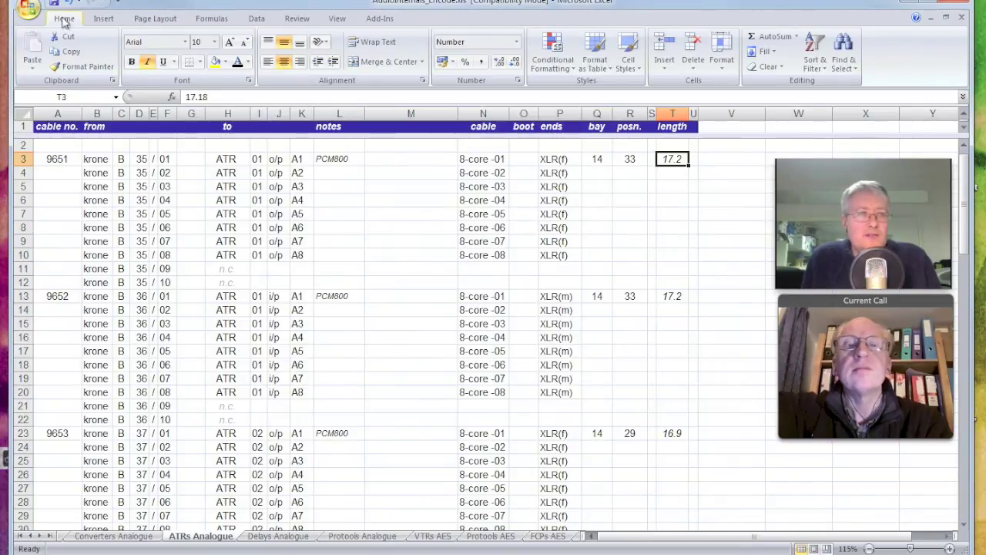
pyautogui.click(39, 13)
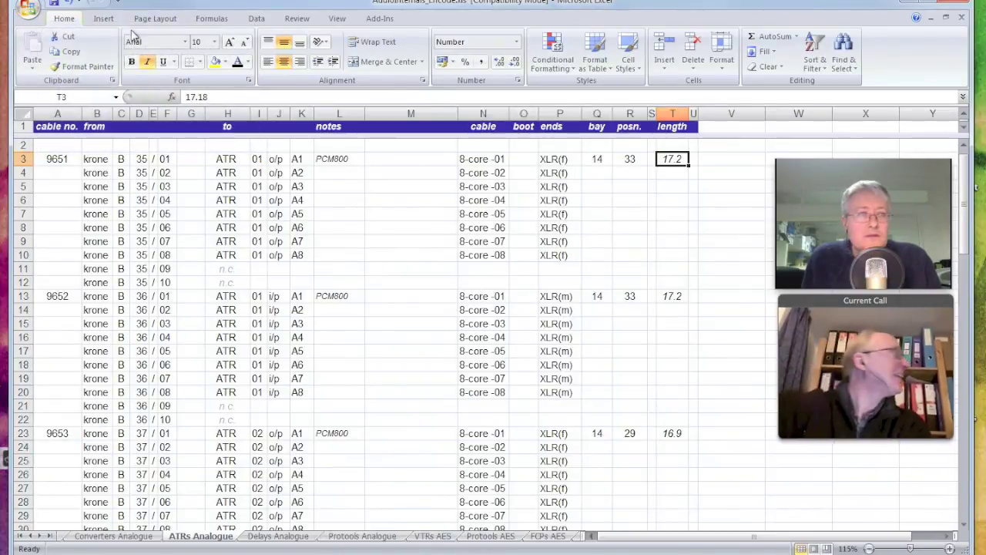
pyautogui.click(28, 11)
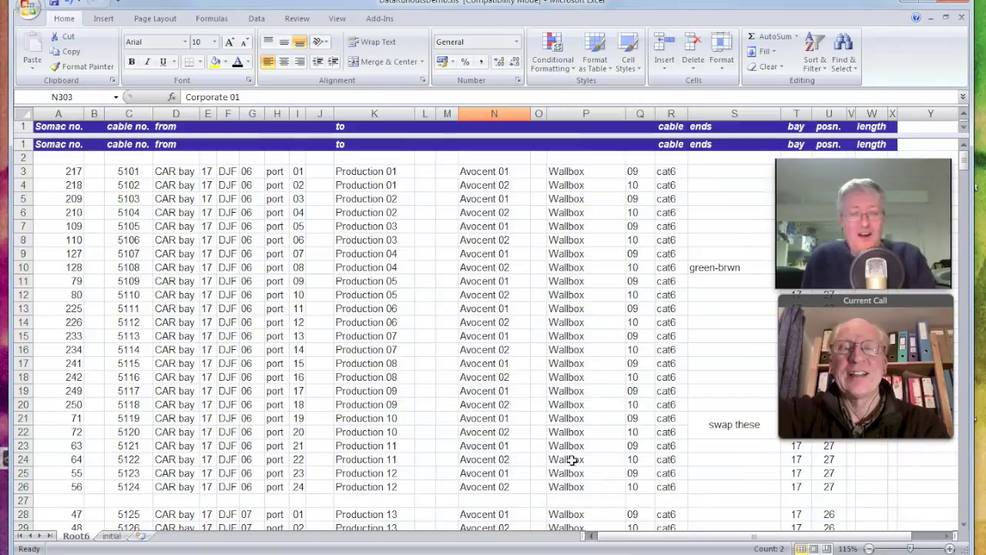
# Step: Inspect the Format Cells options, including borders, for cells K12 and K14 on the Root6 sheet
pyautogui.click(379, 298)
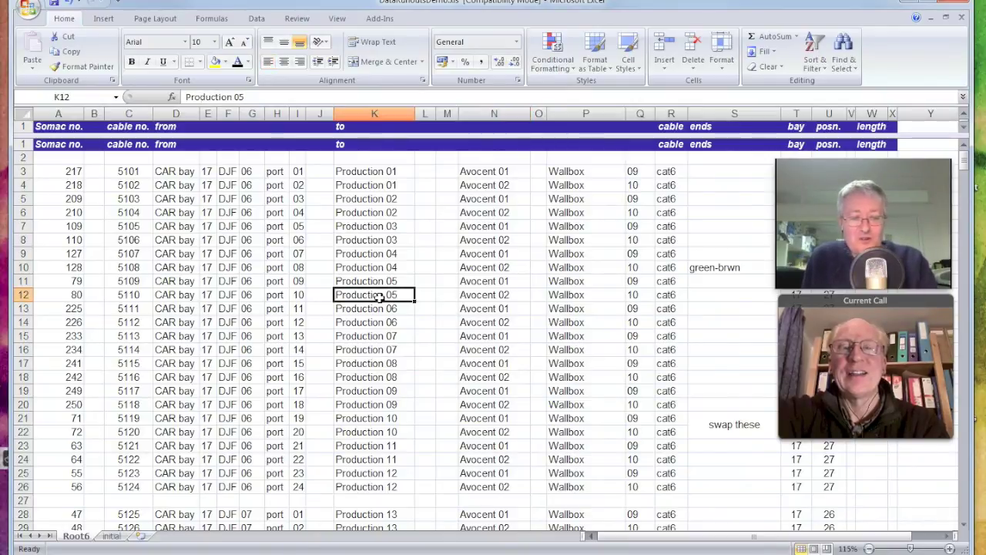
pyautogui.hotkey('ctrl', '1')
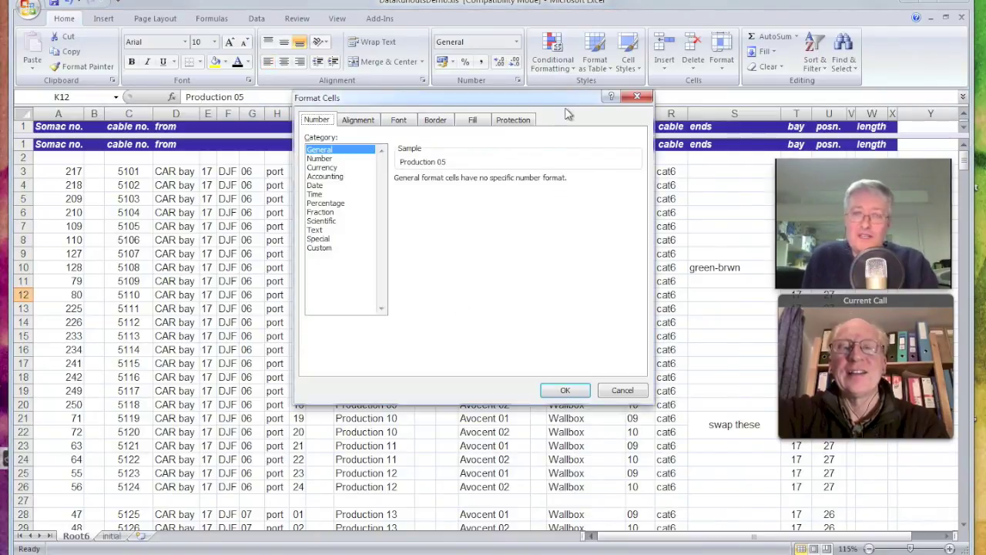
pyautogui.click(515, 122)
pyautogui.click(478, 124)
pyautogui.click(430, 123)
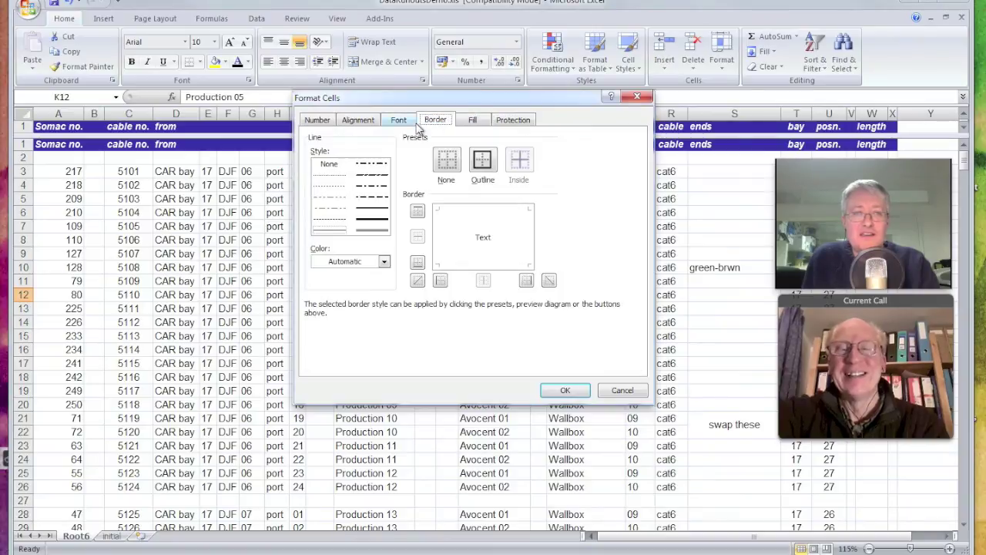
pyautogui.click(622, 390)
pyautogui.rightClick(393, 300)
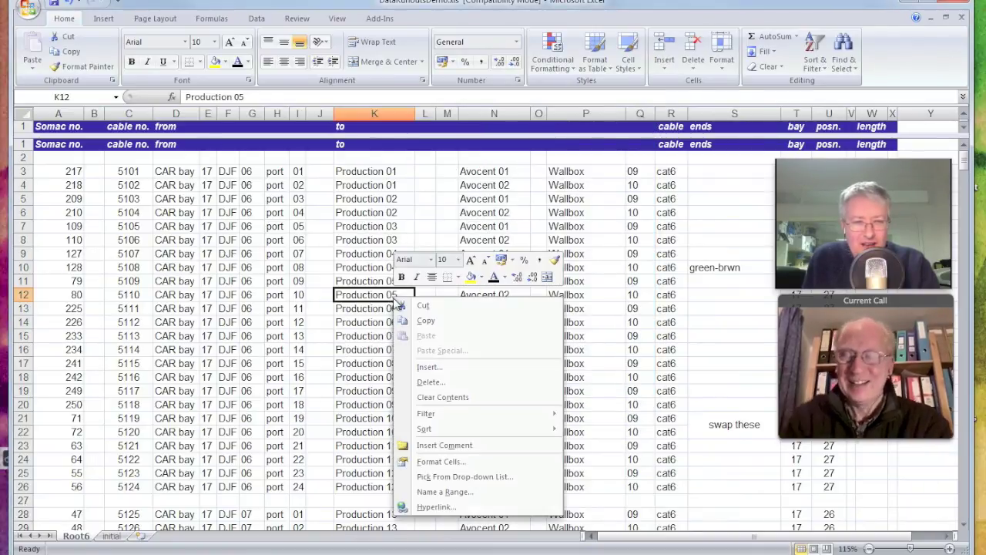
pyautogui.click(348, 316)
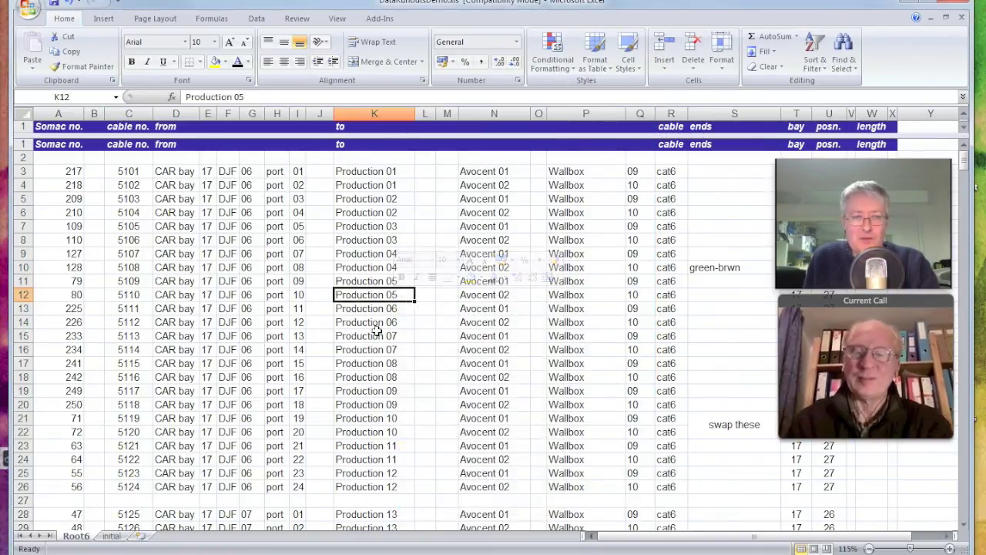
pyautogui.click(378, 323)
pyautogui.hotkey('ctrl', '1')
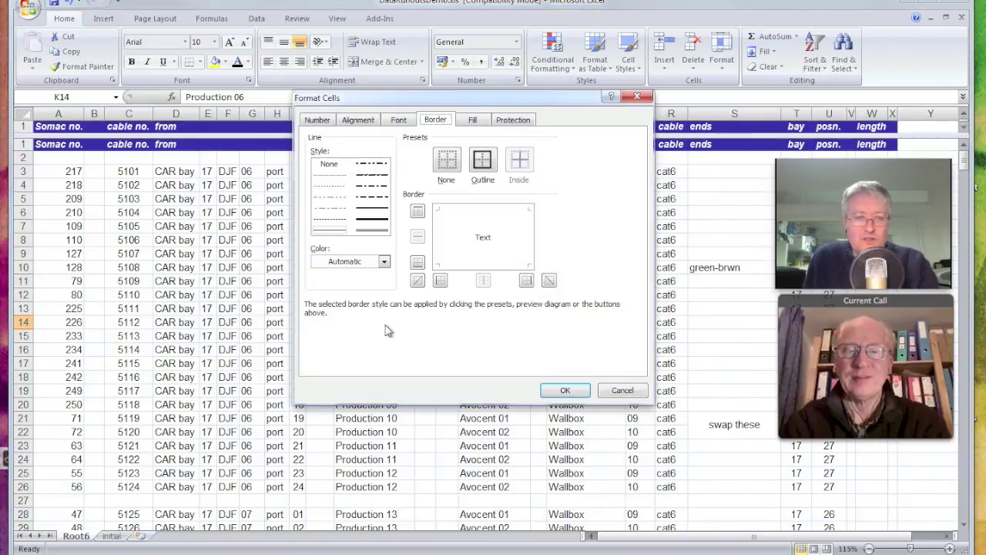
pyautogui.click(644, 391)
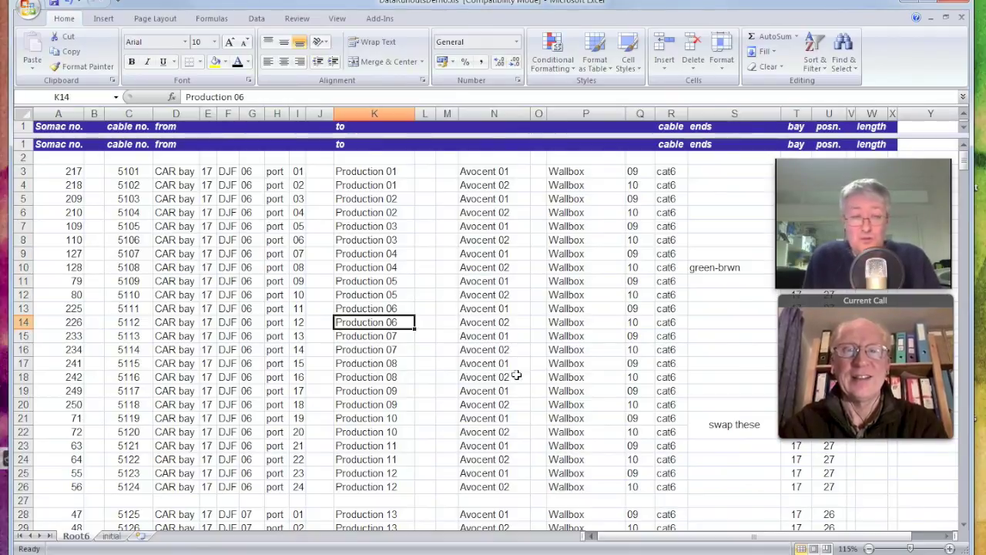
# Step: Open PartsMWCheck.xls from the Workshop Inventory folder, widening the Name column to fit the full file names
pyautogui.click(241, 548)
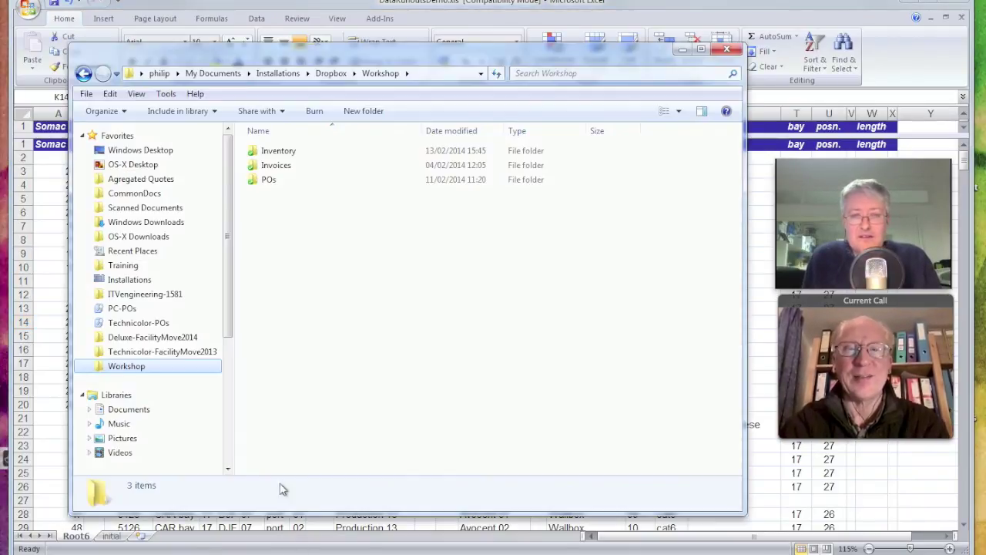
pyautogui.doubleClick(285, 158)
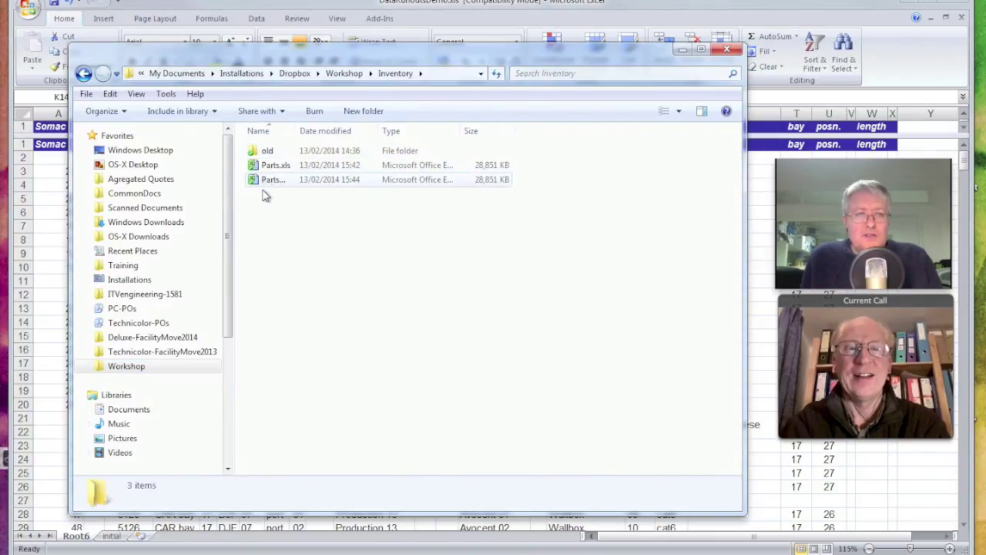
pyautogui.doubleClick(298, 131)
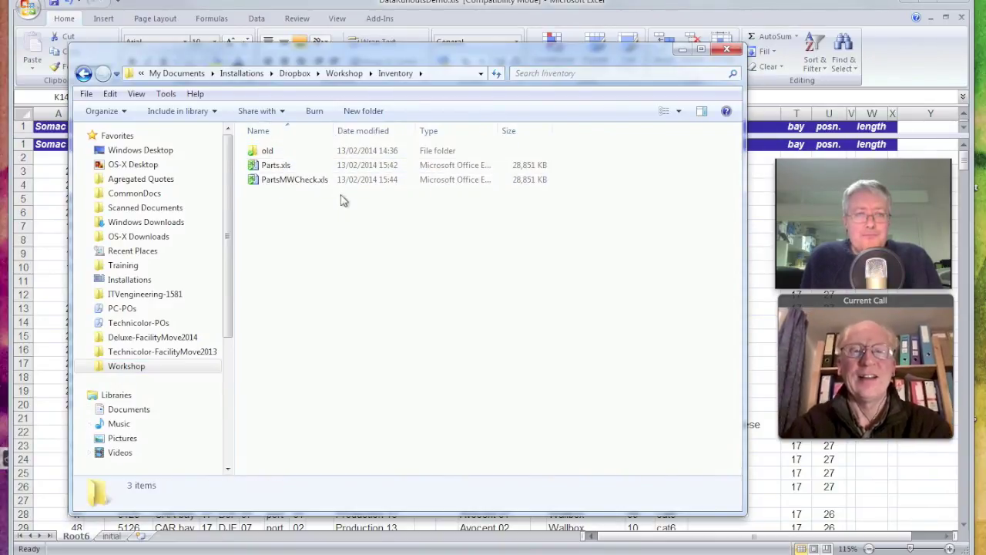
pyautogui.doubleClick(297, 183)
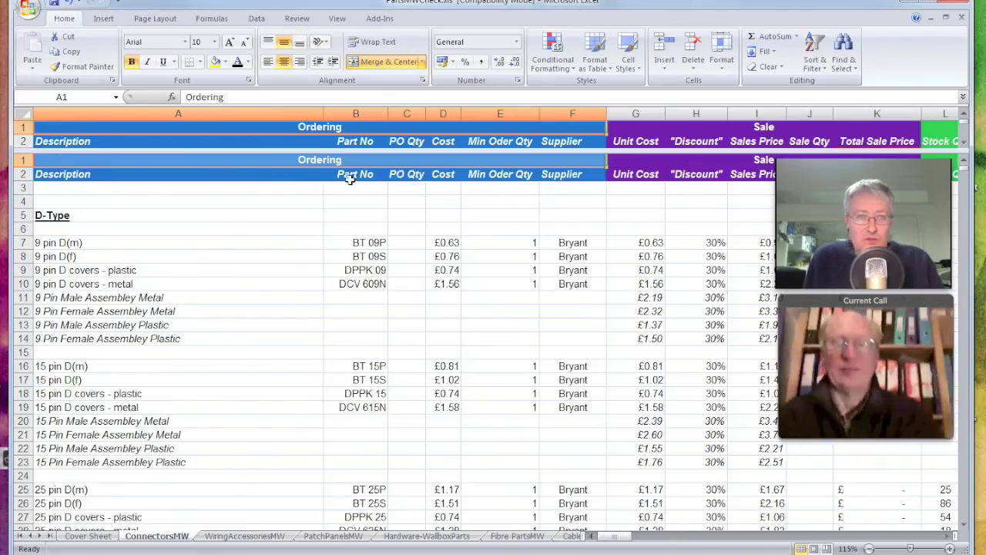
# Step: Examine the part numbers, costs, suppliers and workshop stock for faceplates and Neutrik panel connectors on the Hardware-WallboxParts sheet
pyautogui.click(436, 537)
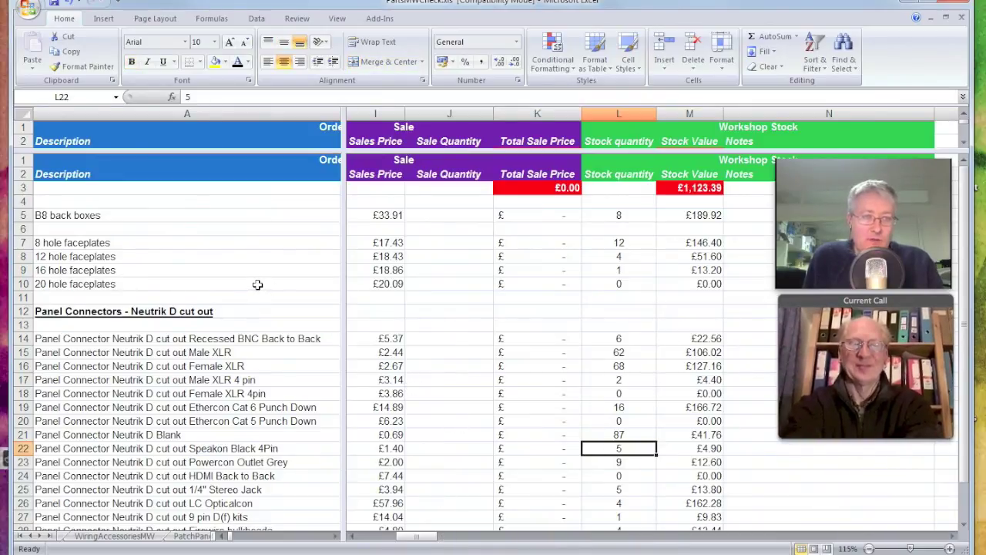
pyautogui.click(197, 225)
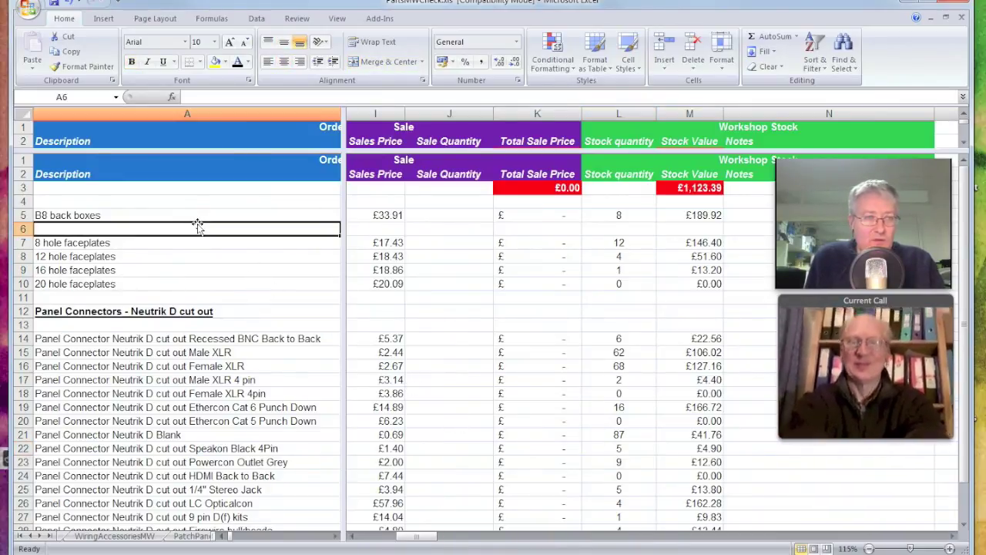
pyautogui.scroll(-5, 197, 226)
pyautogui.scroll(5, 197, 226)
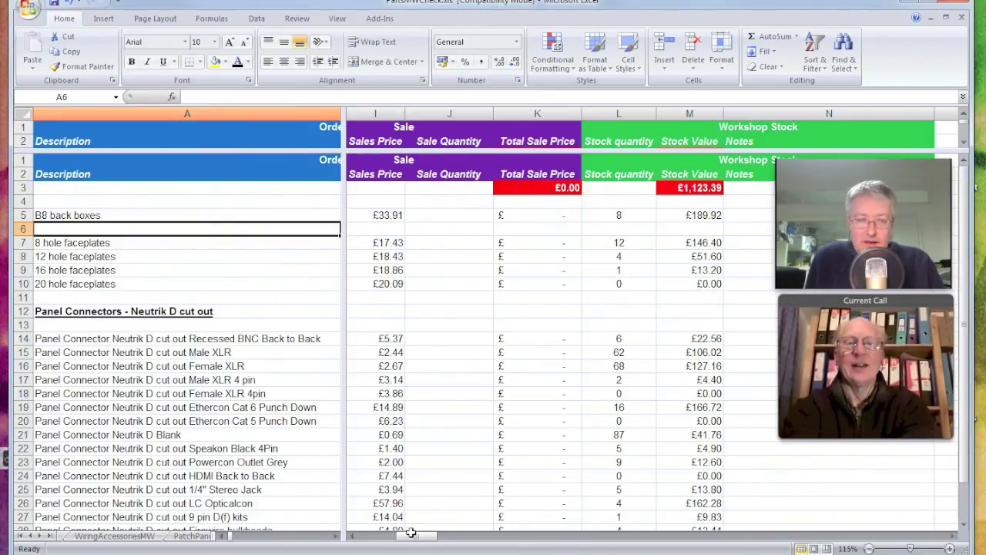
pyautogui.moveTo(413, 538); pyautogui.dragTo(375, 541)
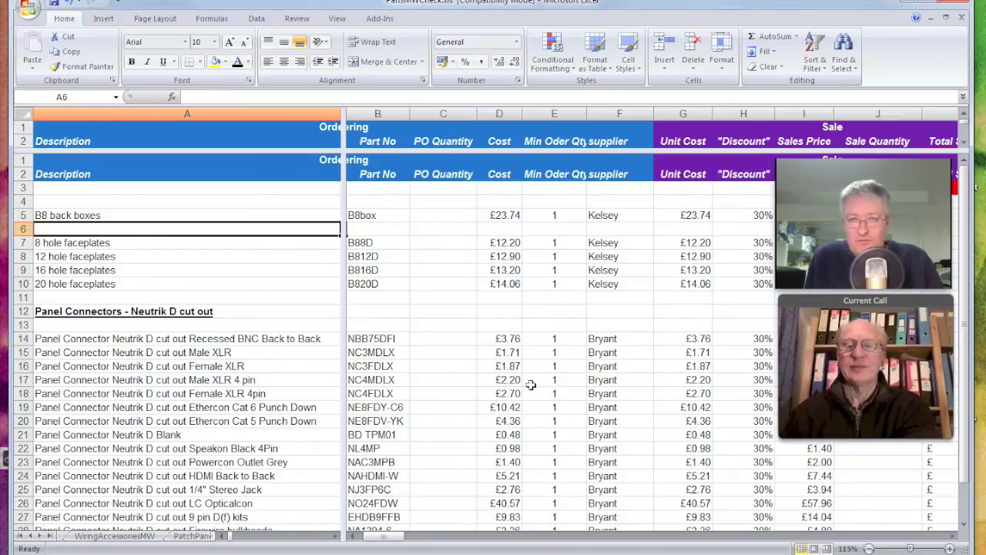
pyautogui.moveTo(394, 540); pyautogui.dragTo(436, 543)
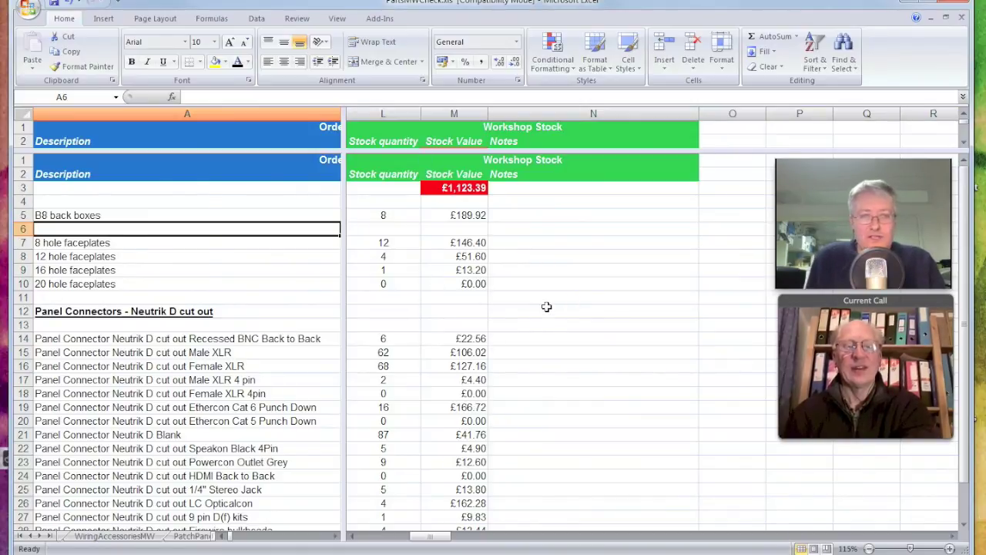
pyautogui.hscroll(1, 547, 308)
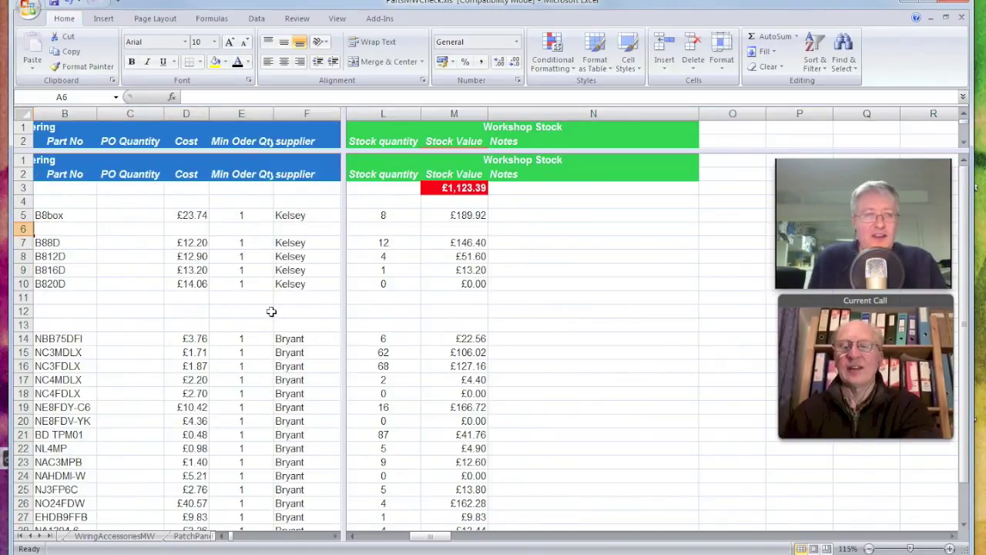
pyautogui.hscroll(-1, 272, 311)
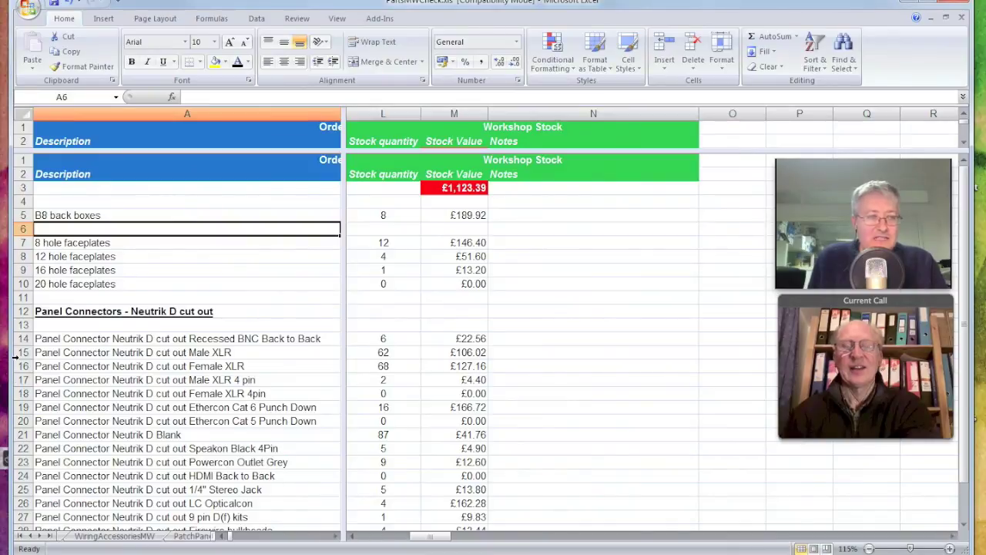
pyautogui.scroll(-2, 230, 213)
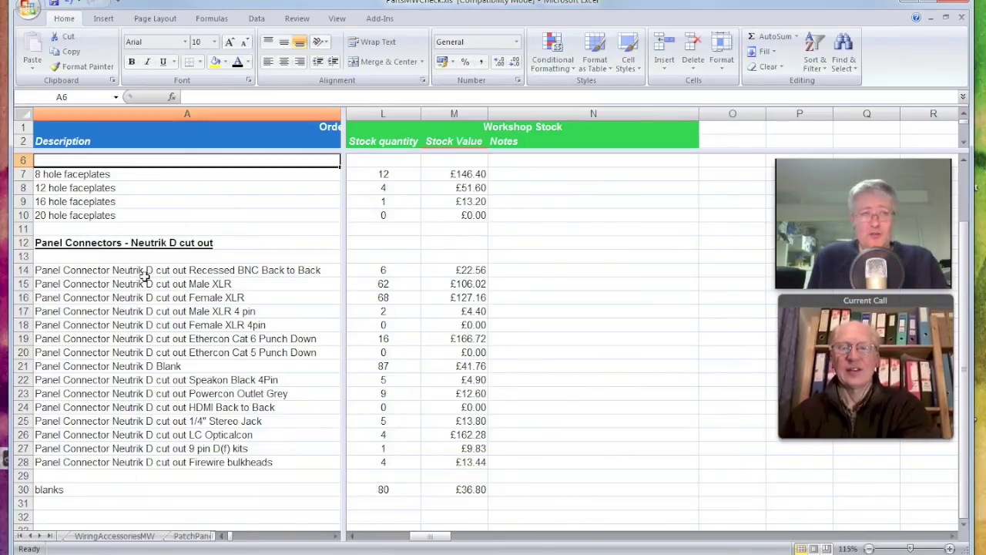
pyautogui.scroll(2, 262, 273)
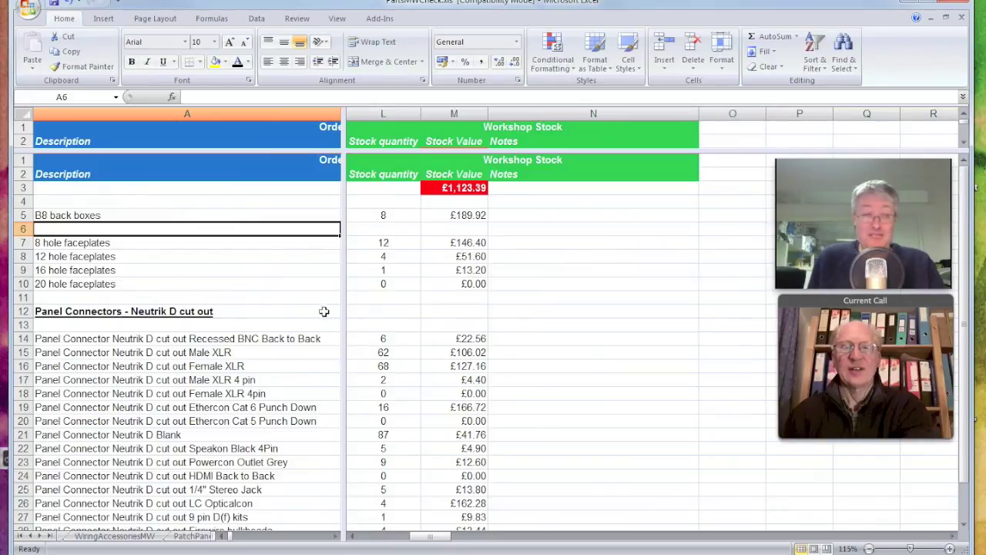
# Step: Review the hardware parts' sale pricing and stock values, and consult the window Split option used for the sheet's headings
pyautogui.moveTo(438, 538); pyautogui.dragTo(402, 539)
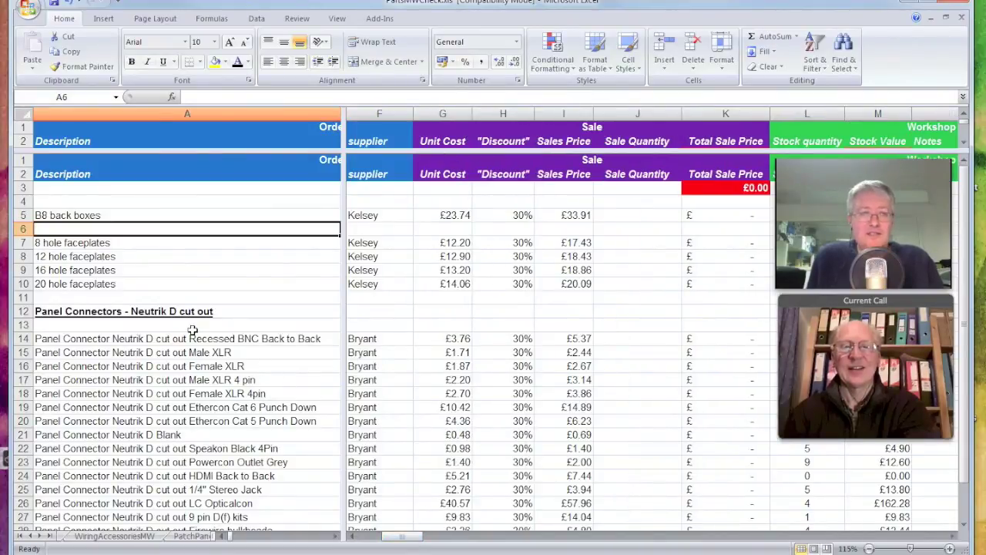
pyautogui.scroll(-4, 192, 329)
pyautogui.scroll(2, 193, 329)
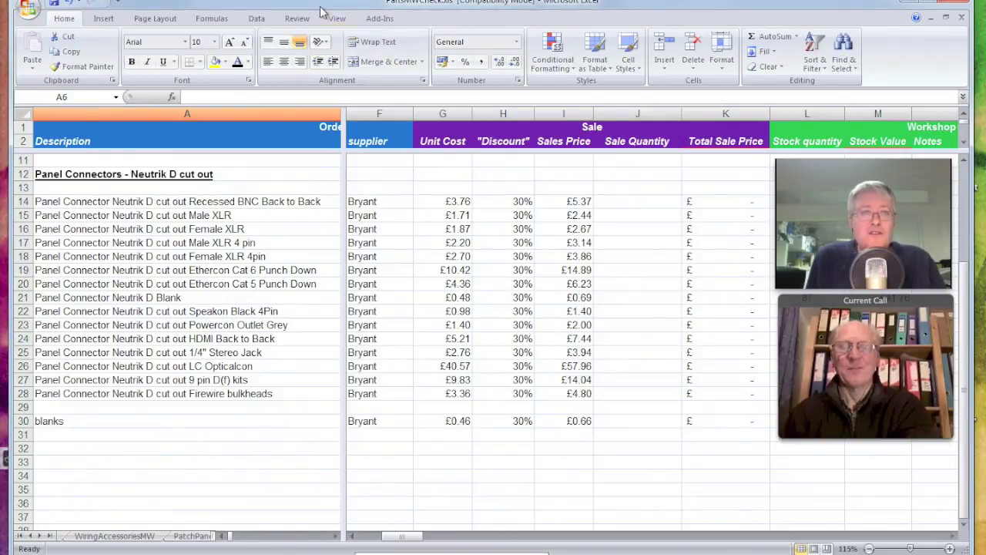
pyautogui.click(258, 19)
pyautogui.click(336, 19)
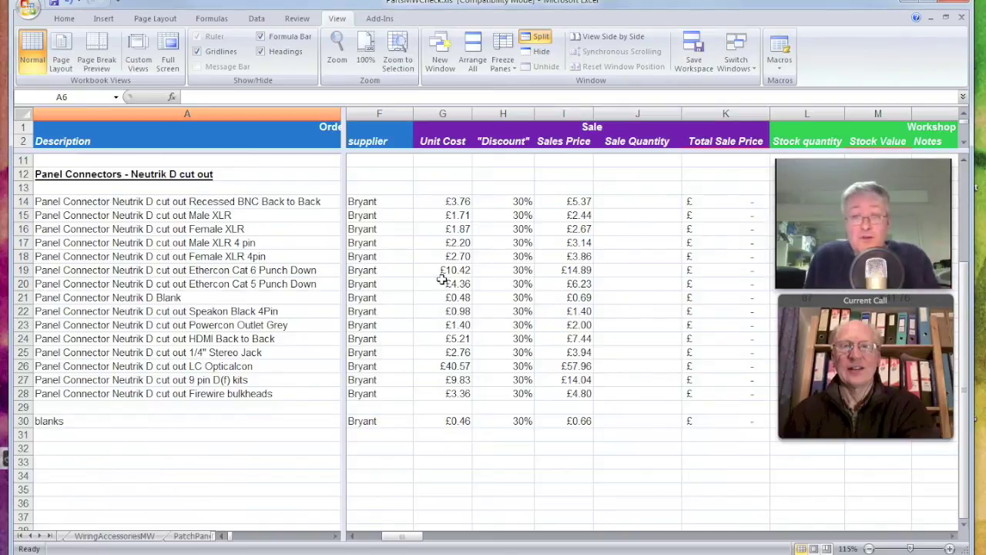
pyautogui.moveTo(422, 539); pyautogui.dragTo(441, 542)
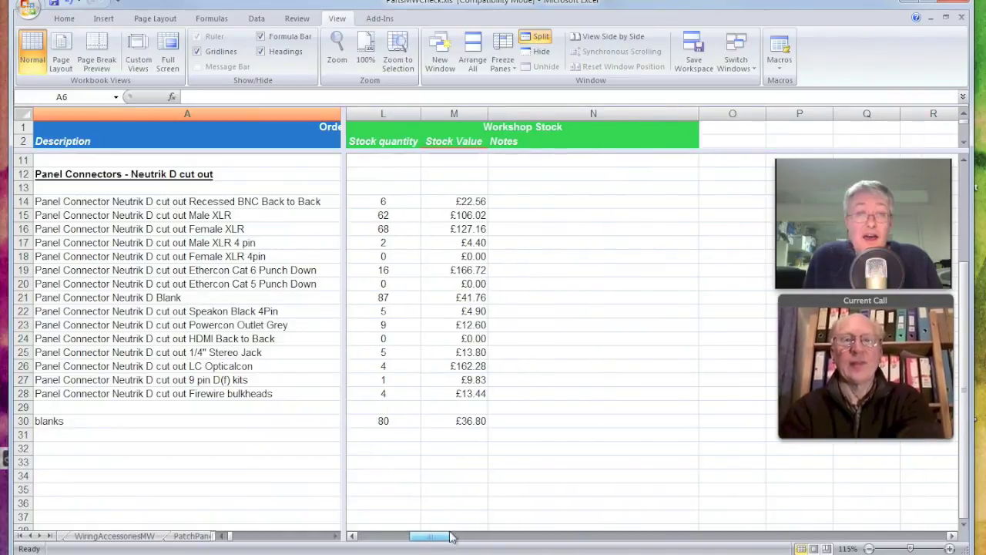
pyautogui.scroll(2, 635, 348)
pyautogui.scroll(2, 635, 347)
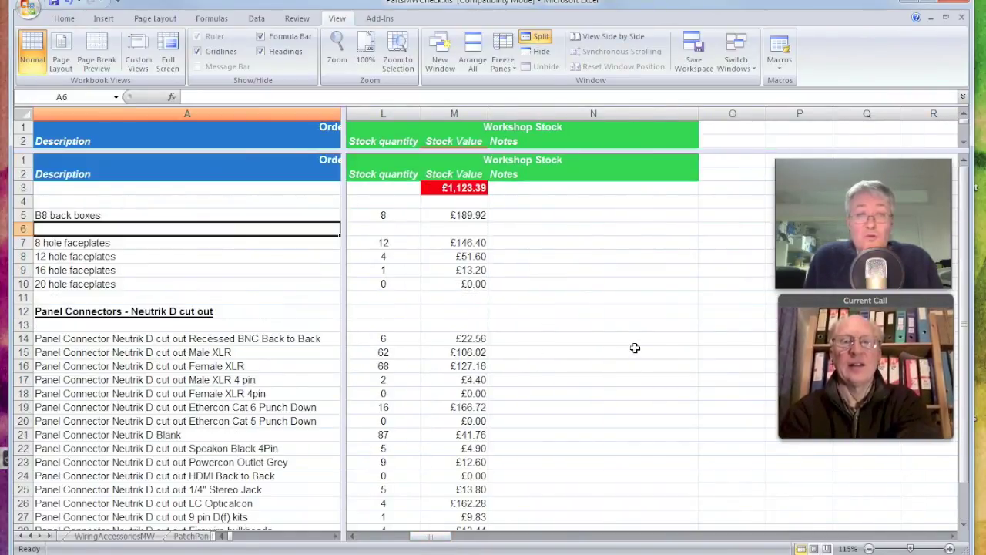
pyautogui.click(31, 536)
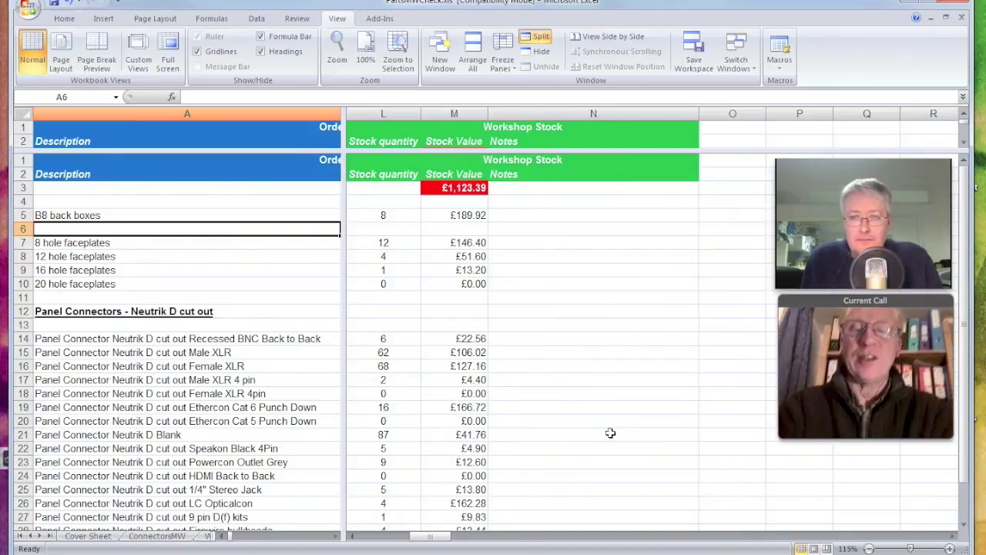
# Step: Switch to the file explorer and browse the schedules folder of Technicolor-FacilityMove2013
pyautogui.hotkey('alt', 'Tab')
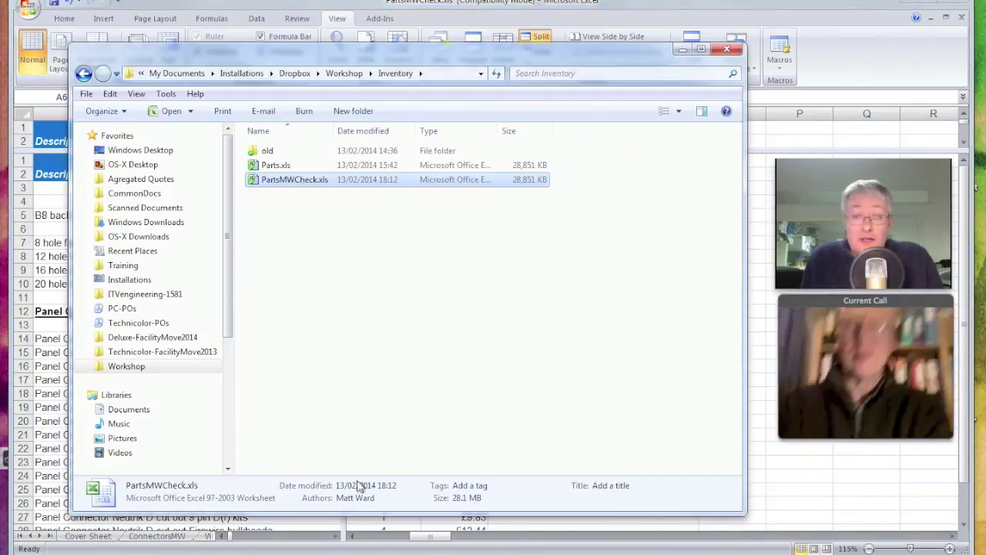
pyautogui.click(137, 352)
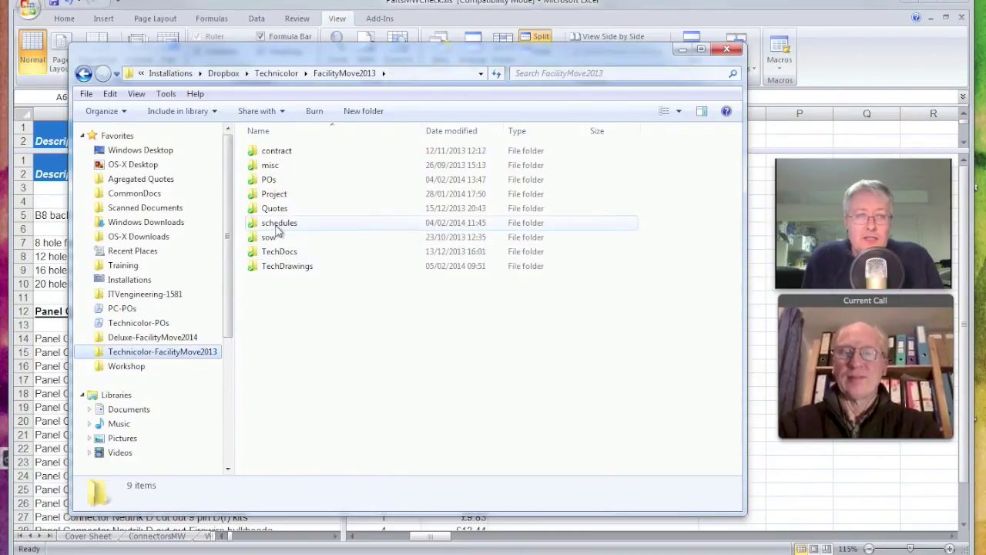
pyautogui.doubleClick(277, 223)
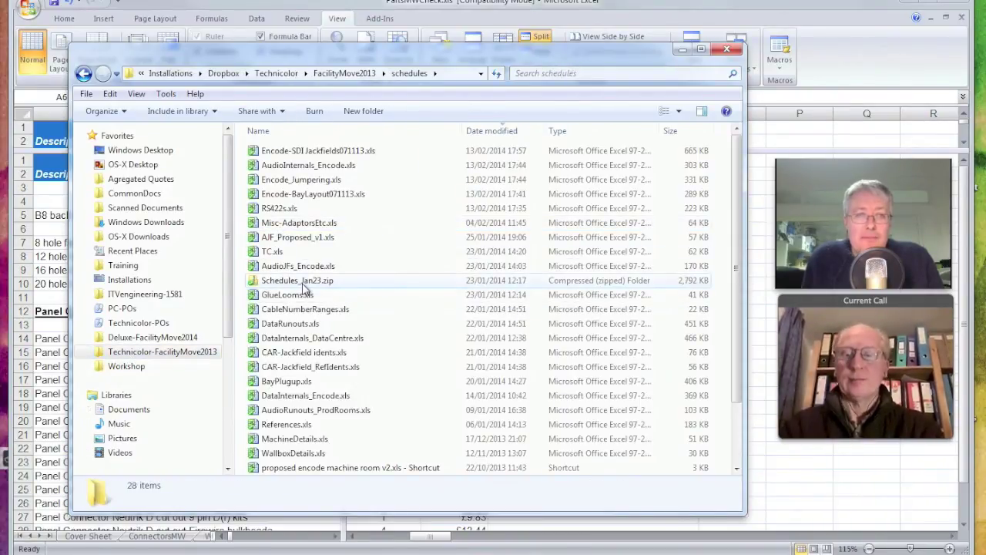
pyautogui.scroll(-2, 304, 286)
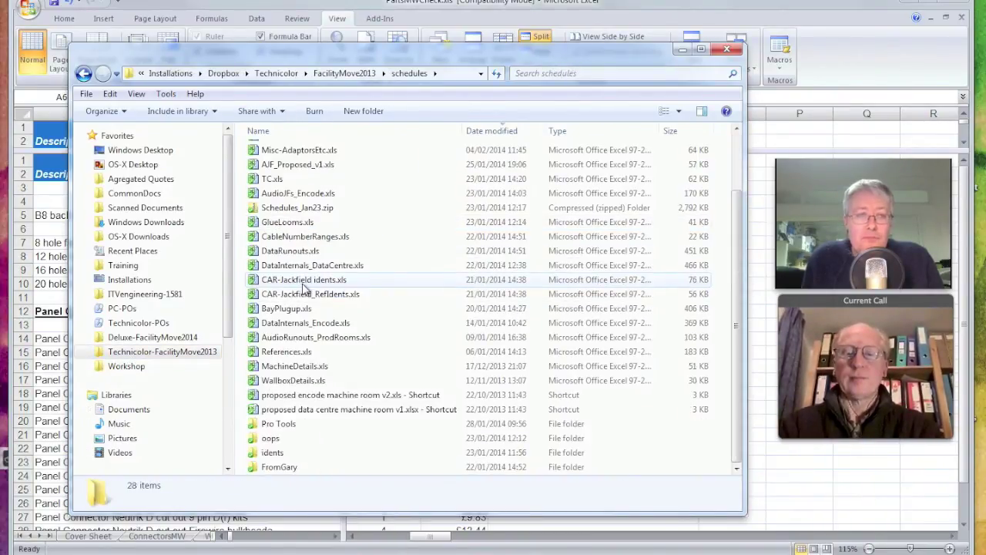
# Step: Open Control b.dwg from the FacilityMove2013 TechDrawings folder in AutoCAD LT and display the drawing in model space
pyautogui.click(135, 351)
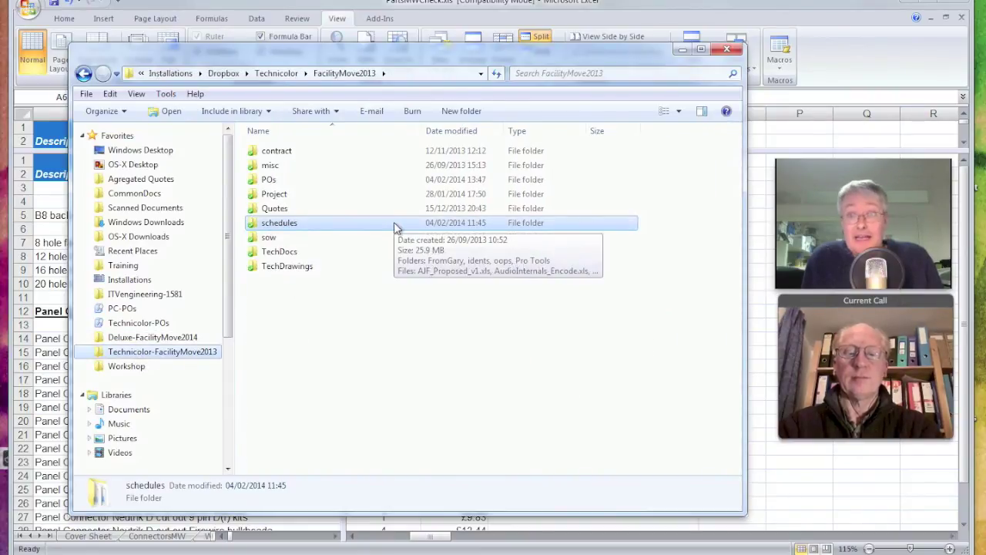
pyautogui.doubleClick(286, 266)
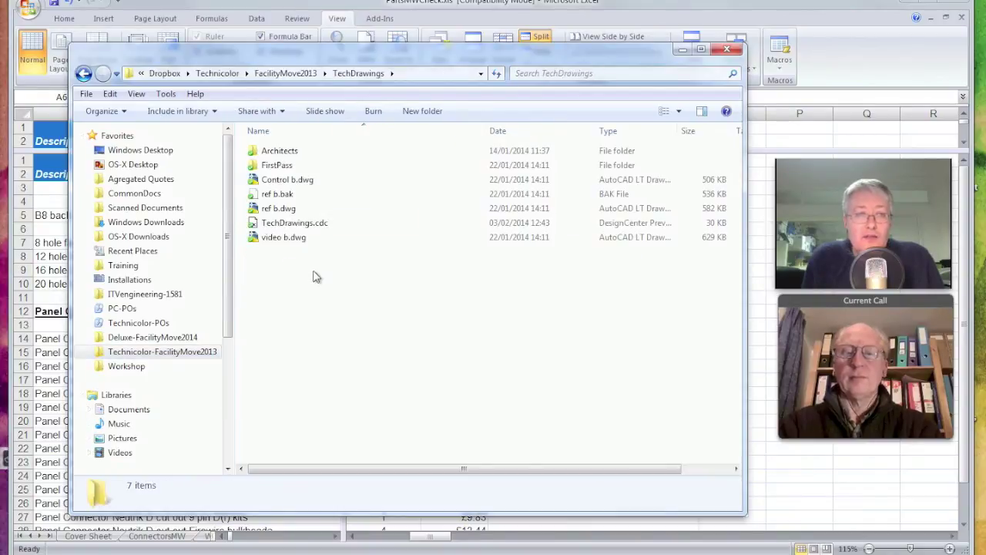
pyautogui.click(287, 182)
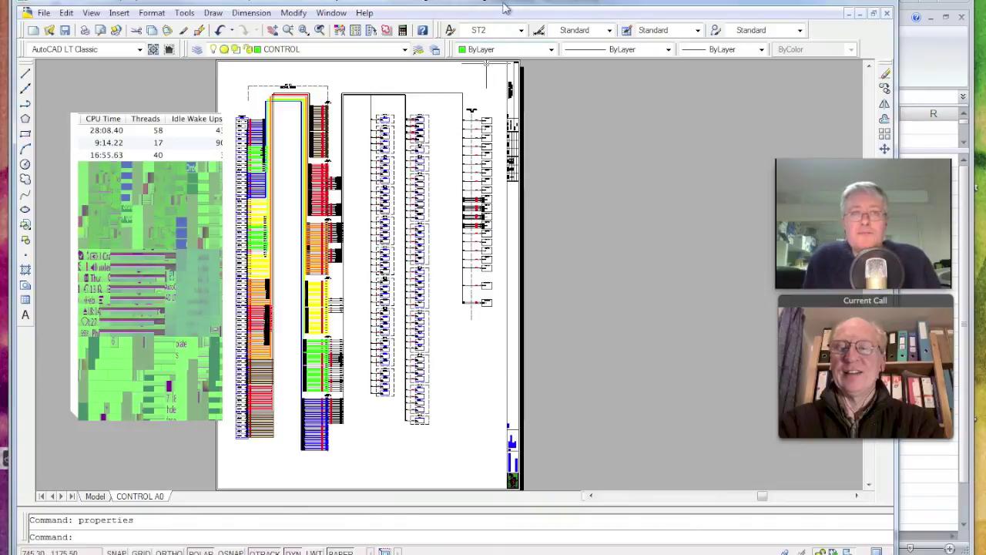
pyautogui.click(95, 496)
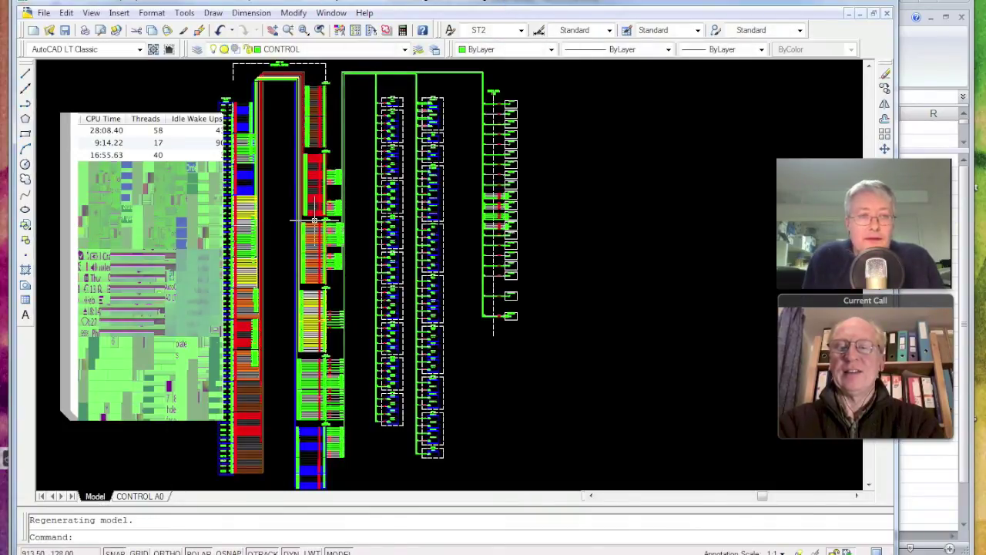
pyautogui.moveTo(65, 131); pyautogui.dragTo(75, 132)
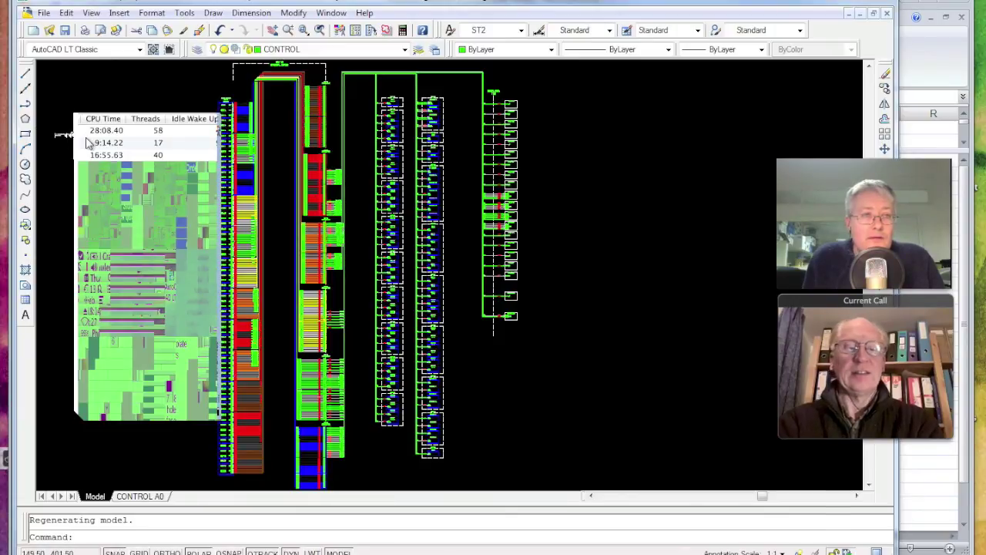
# Step: Examine the RJ45 port rows and their cable numbers around PORT 148 to PORT 208 in the Control b.dwg drawing
pyautogui.click(127, 91)
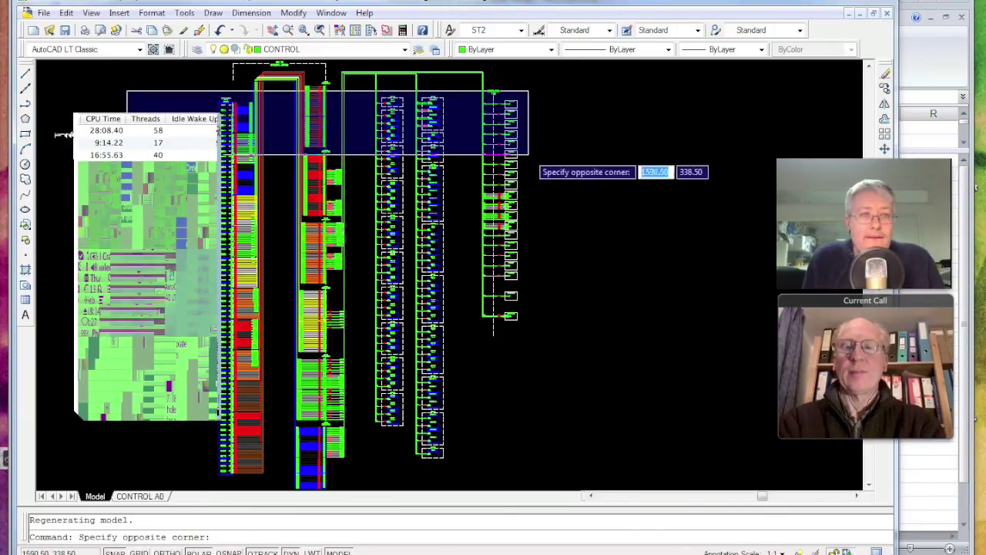
pyautogui.press('Escape')
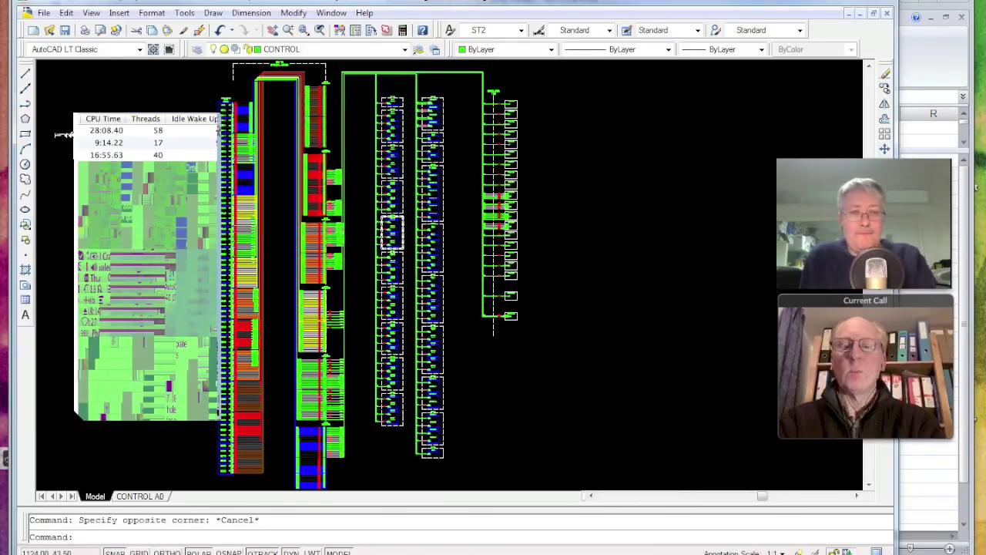
pyautogui.scroll(5, 494, 269)
pyautogui.scroll(-6, 319, 250)
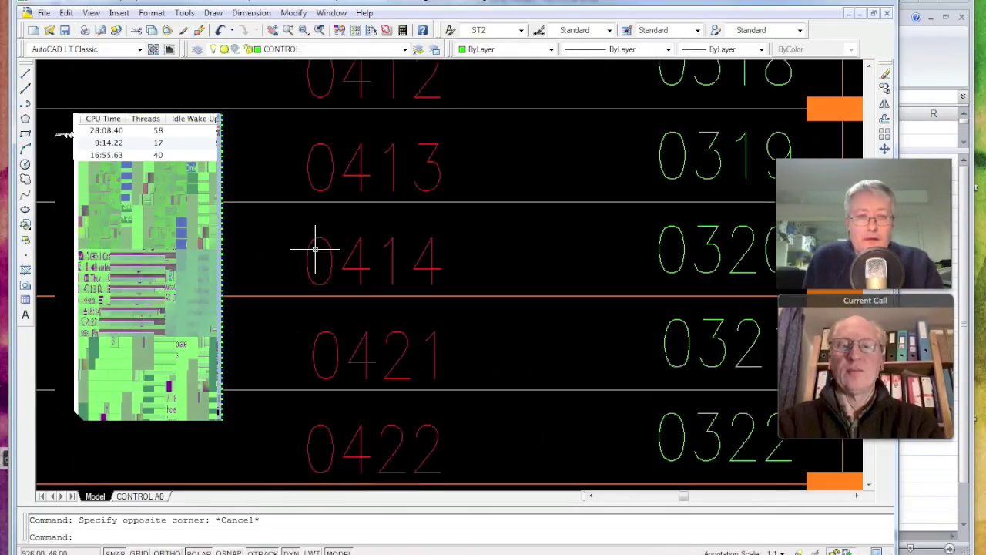
pyautogui.scroll(3, 318, 246)
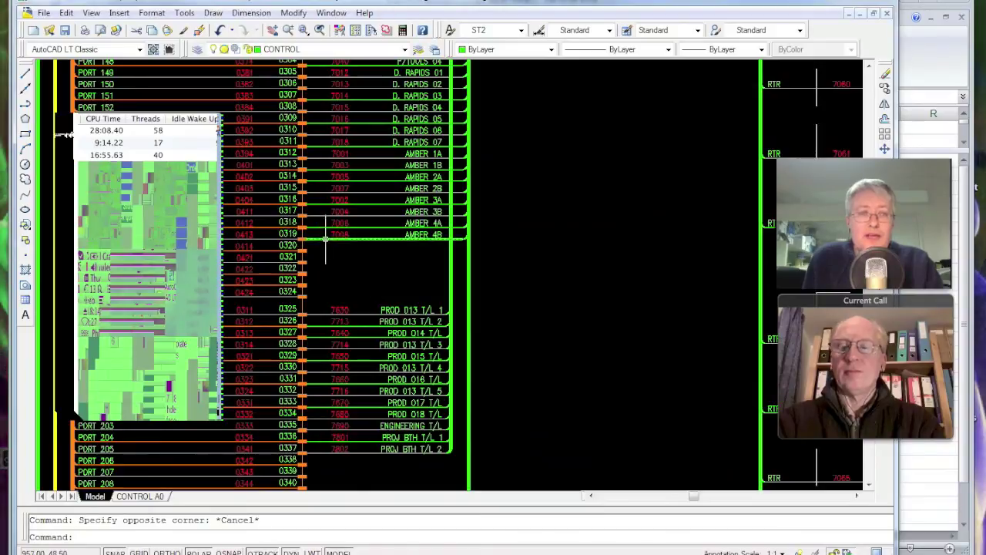
pyautogui.hscroll(-5, 355, 224)
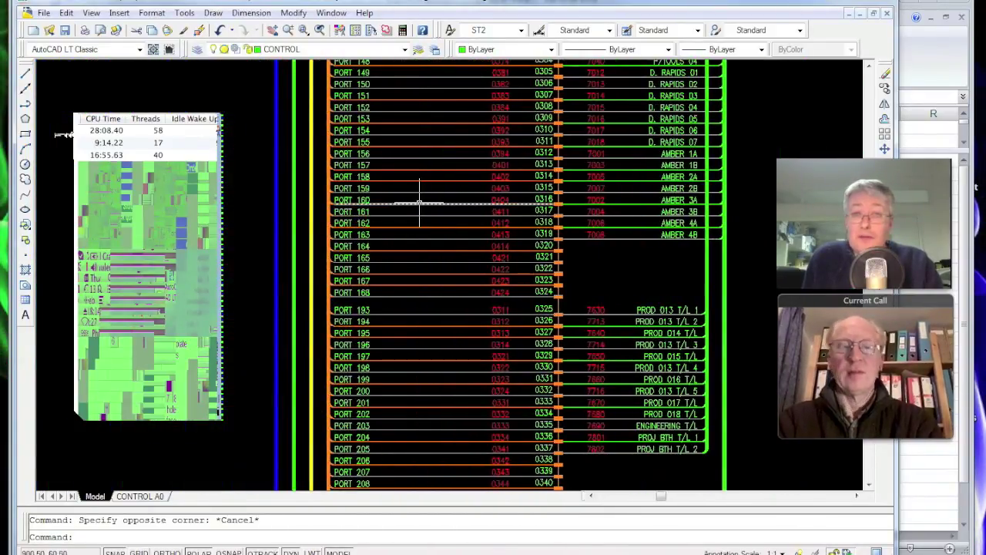
pyautogui.scroll(5, 488, 192)
pyautogui.scroll(-6, 413, 181)
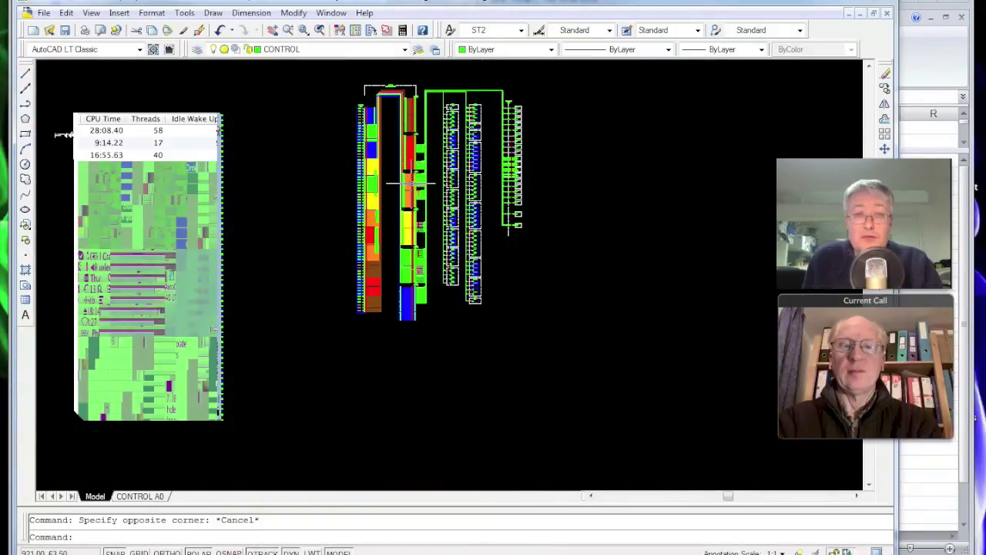
pyautogui.scroll(4, 411, 182)
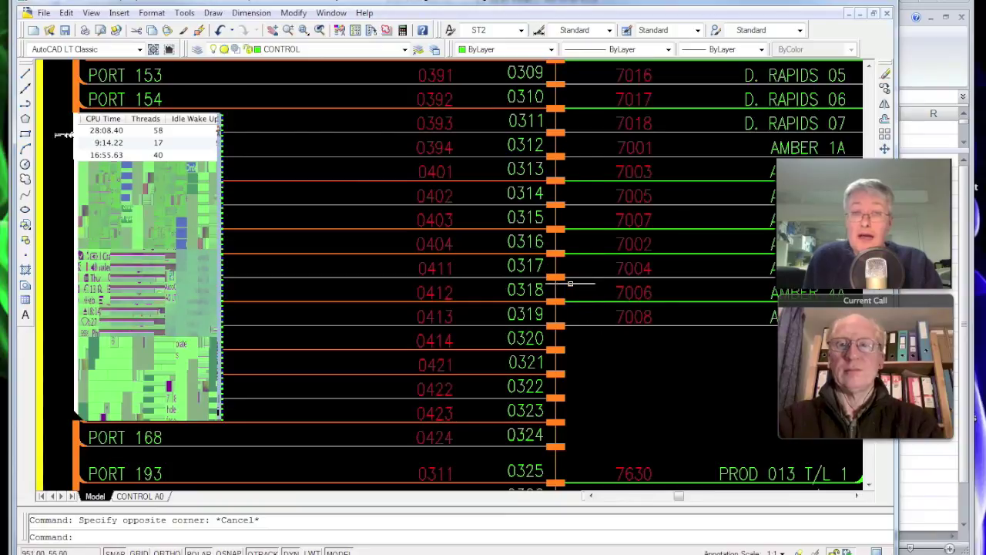
pyautogui.scroll(3, 530, 267)
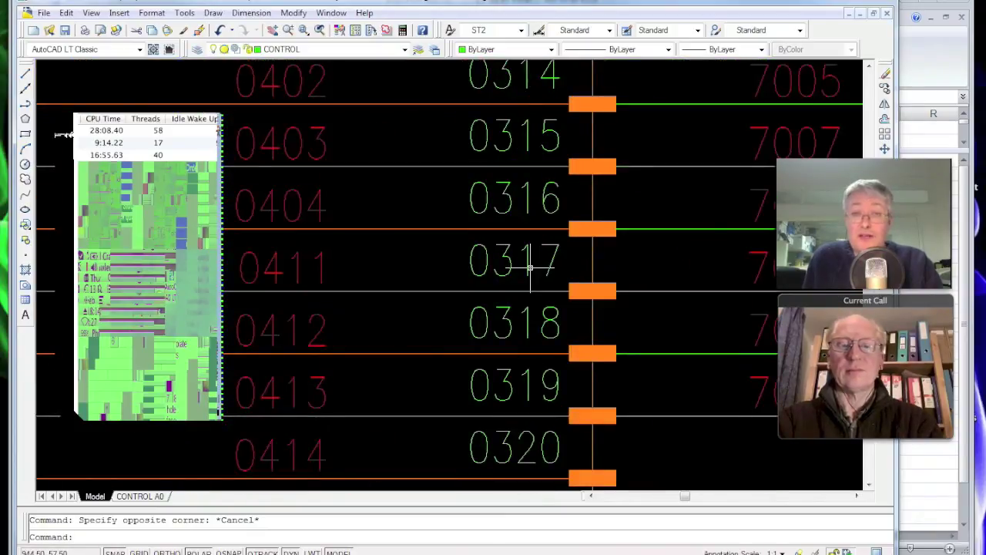
# Step: Examine the BAY 21 RJ45 CTP 03 block, tracing ports through the panel numbers to the P/TOOLS, D. RAPIDS and AMBER destinations
pyautogui.scroll(-5, 530, 267)
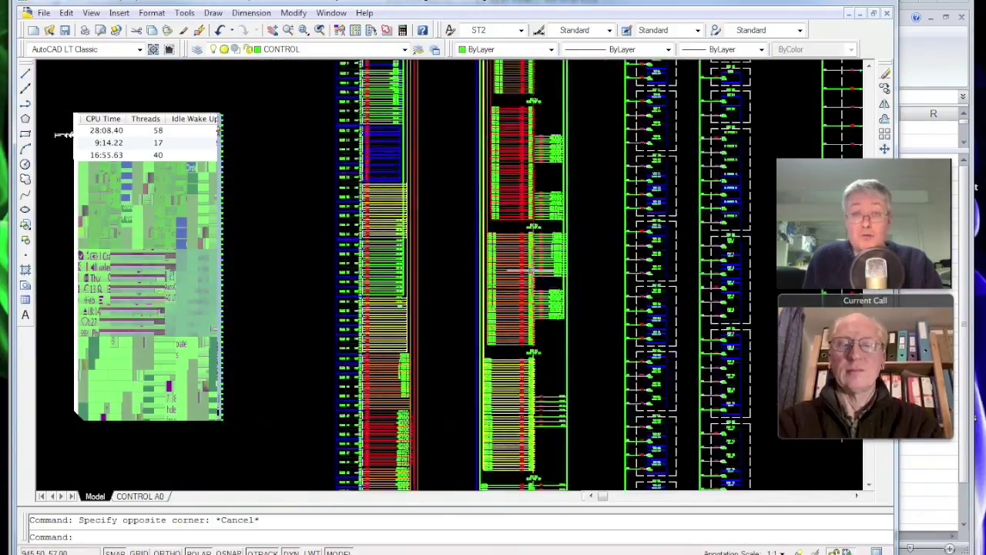
pyautogui.scroll(5, 530, 267)
pyautogui.scroll(-5, 530, 267)
pyautogui.scroll(3, 532, 267)
pyautogui.scroll(3, 533, 268)
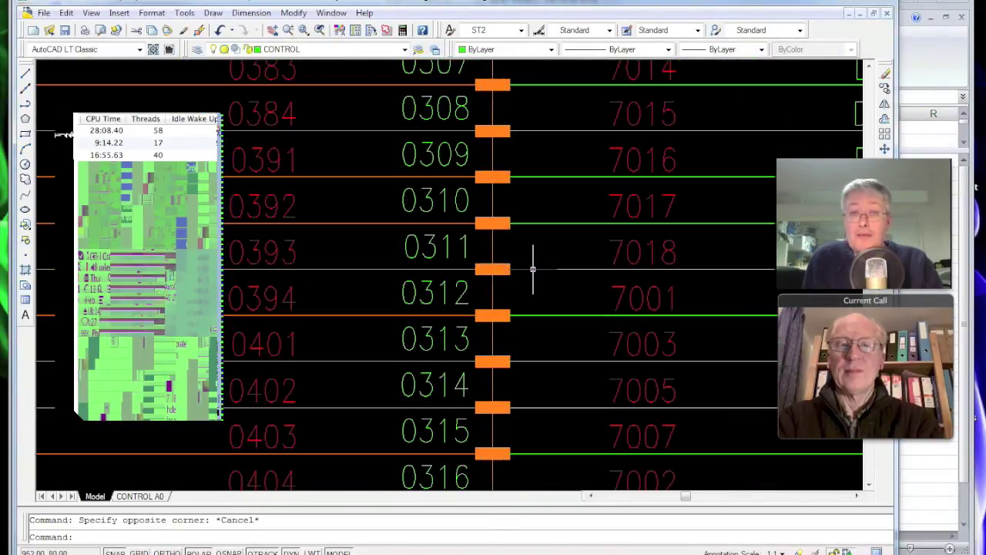
pyautogui.scroll(-3, 532, 267)
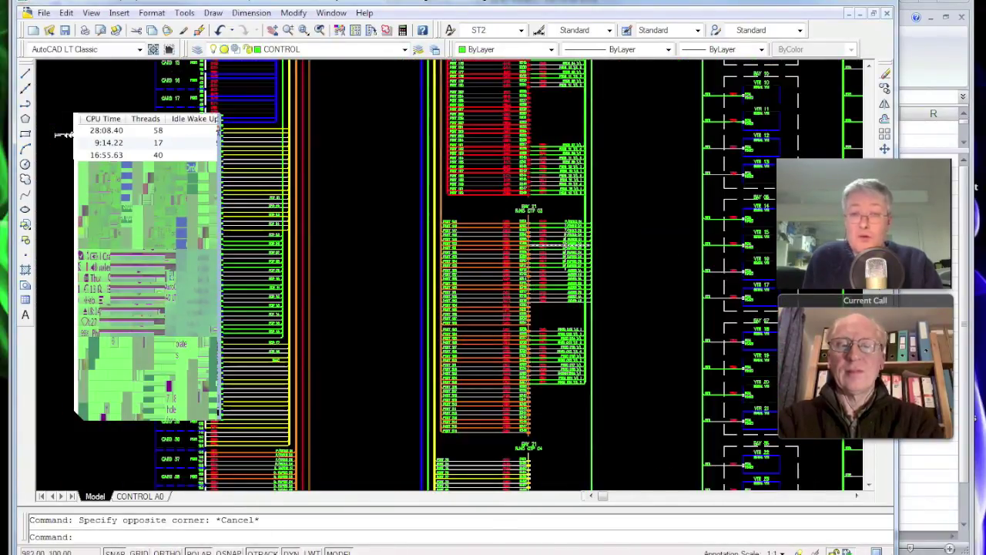
pyautogui.scroll(5, 563, 244)
pyautogui.scroll(-4, 563, 244)
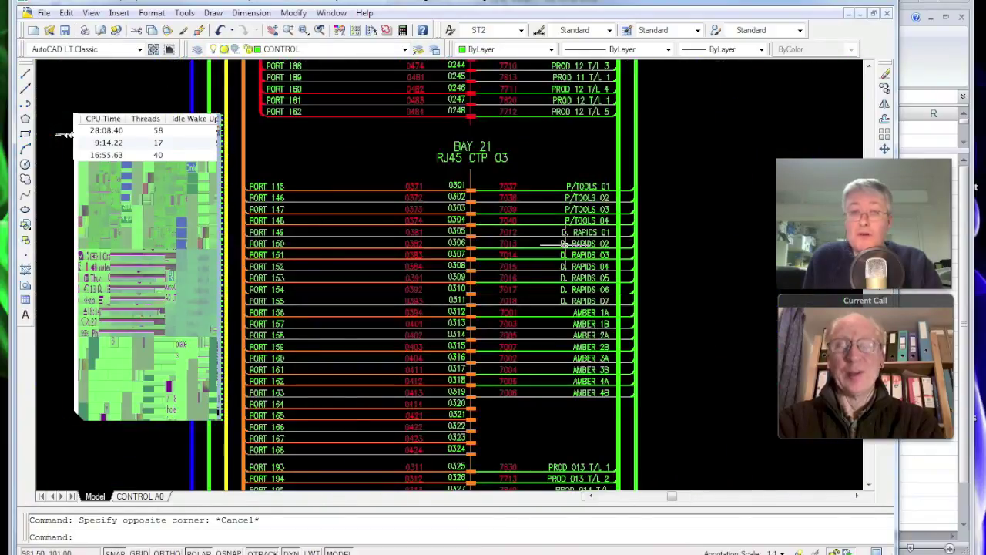
pyautogui.click(563, 244)
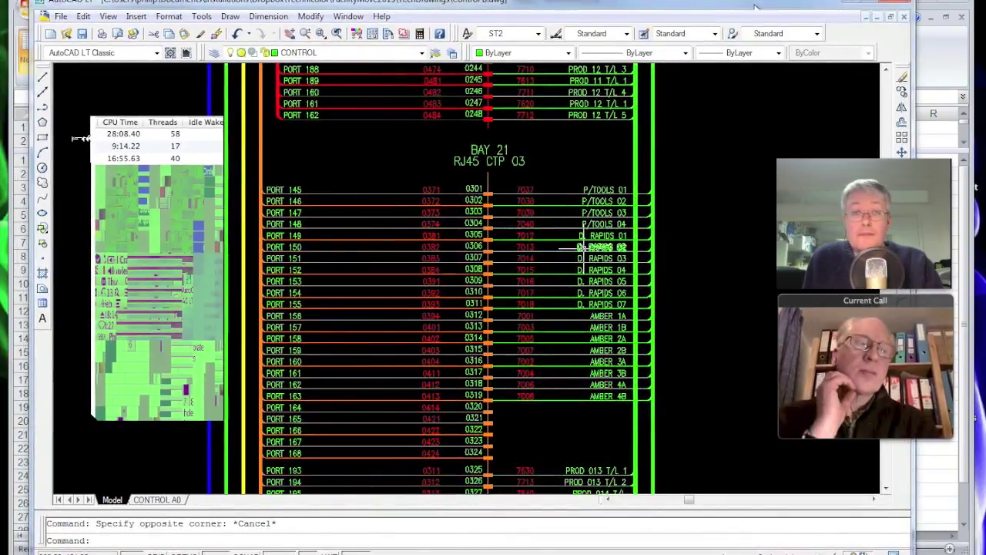
# Step: Close the AutoCAD drawing window, the TechDrawings folder window and the parts workbook
pyautogui.click(892, 4)
pyautogui.click(528, 318)
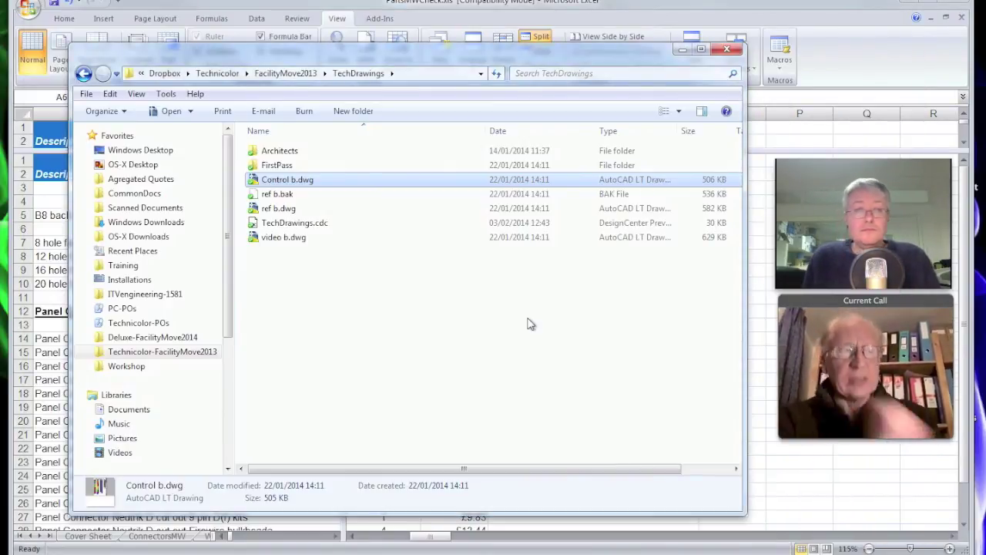
pyautogui.click(726, 48)
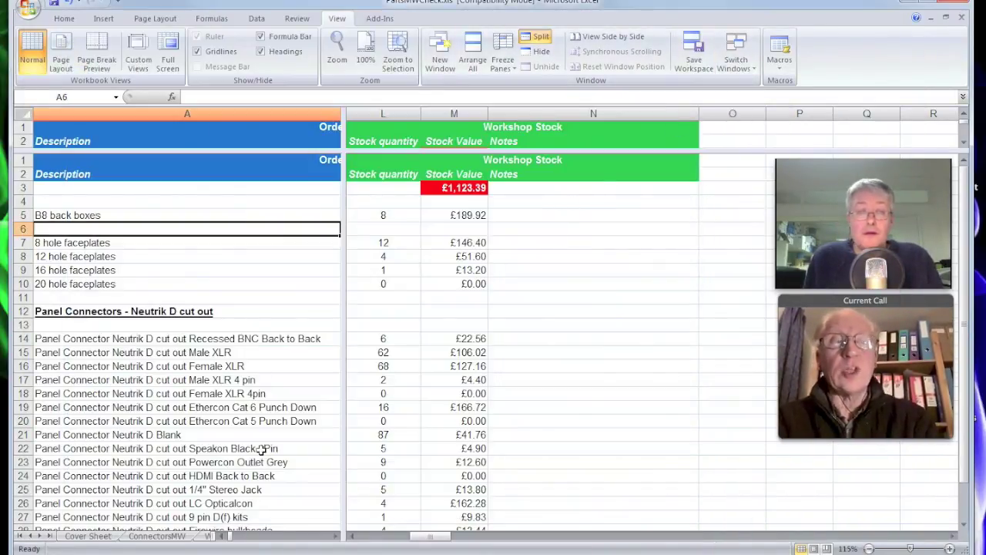
pyautogui.click(962, 17)
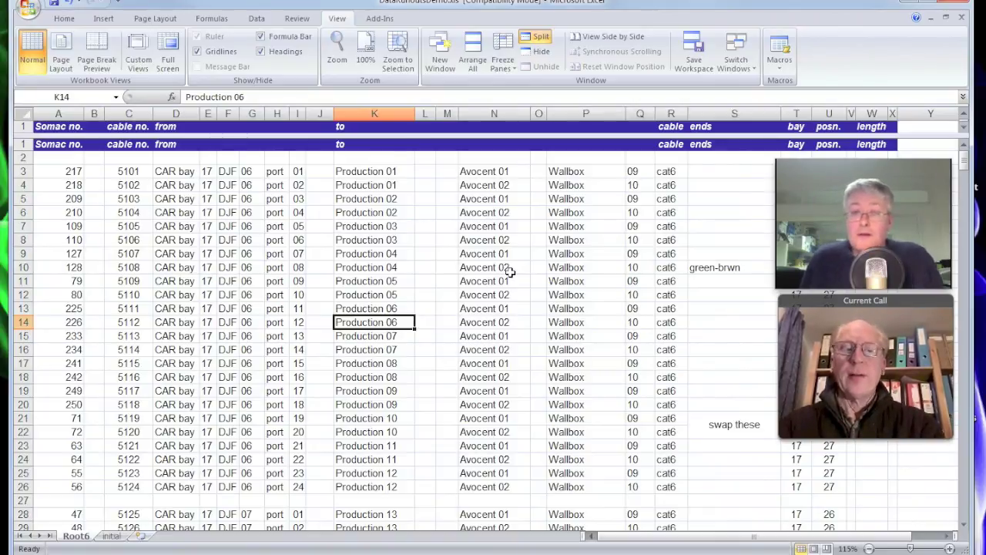
# Step: Switch to the RS422 workbook and examine the card and port layout across the JF fanout sheet
pyautogui.hotkey('ctrl', 'Tab')
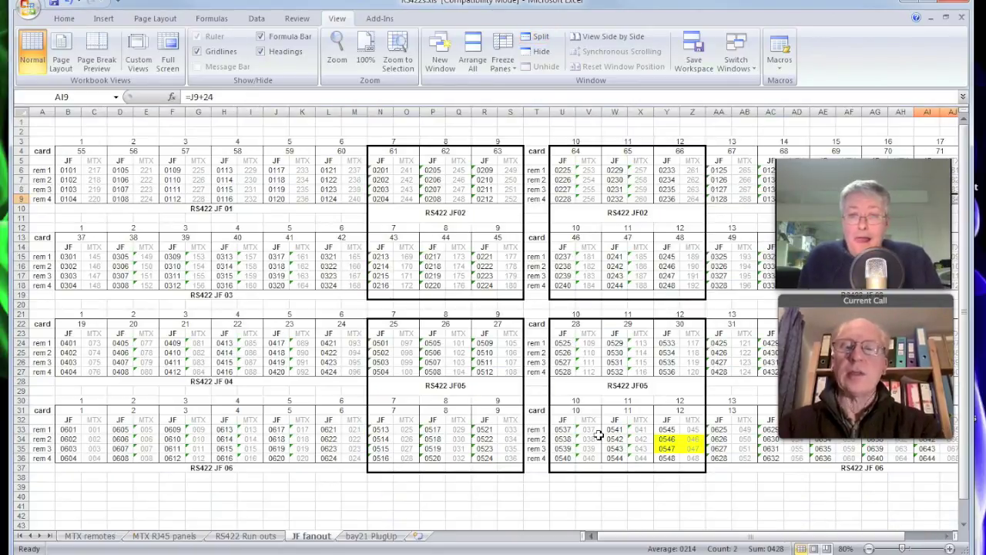
pyautogui.hscroll(4, 539, 323)
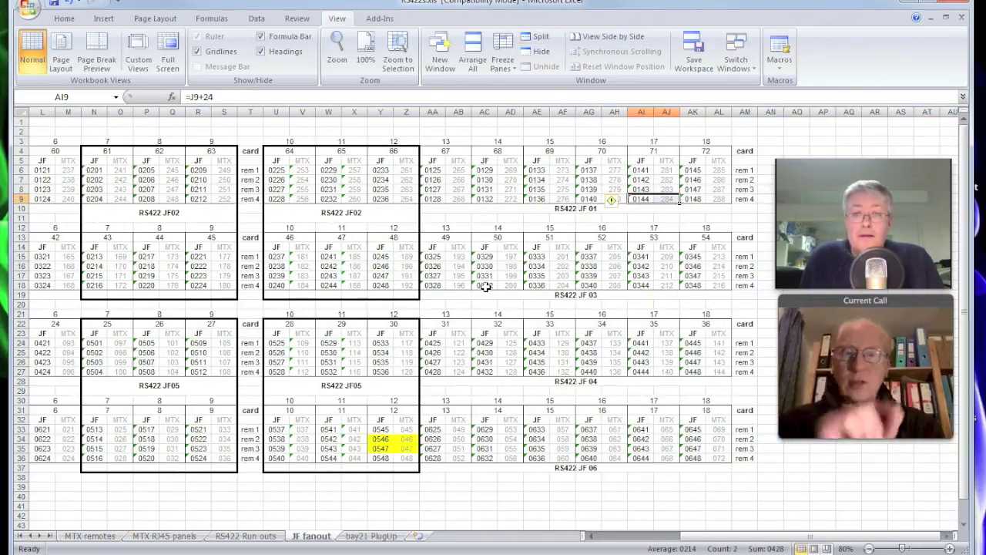
pyautogui.click(406, 276)
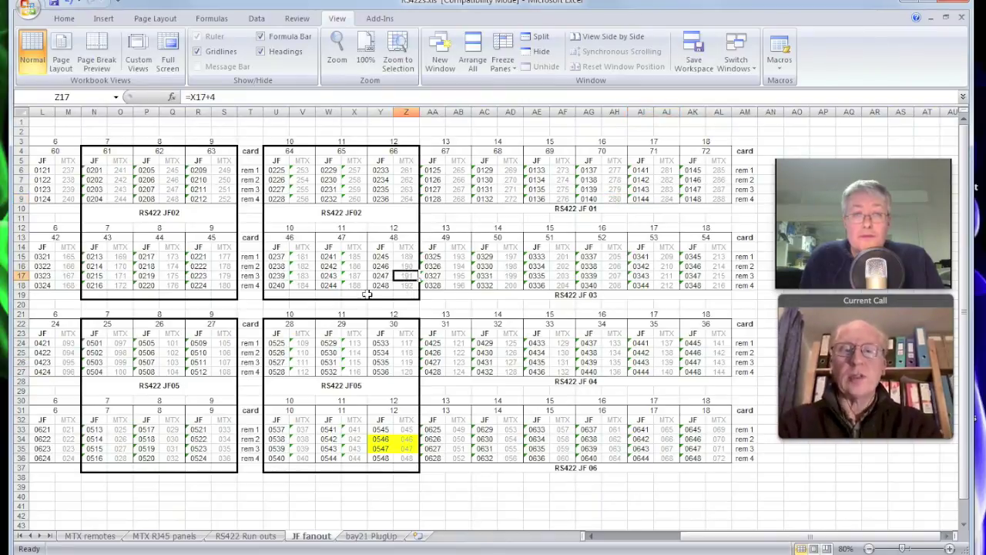
pyautogui.hscroll(-4, 378, 336)
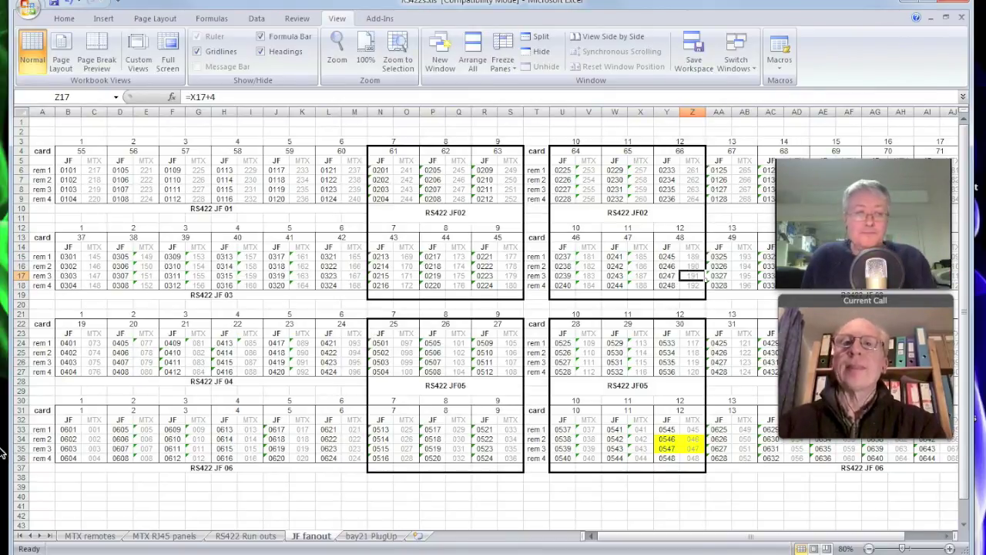
# Step: Switch to iPhoto and open the SIexamples album
pyautogui.moveTo(4, 356)
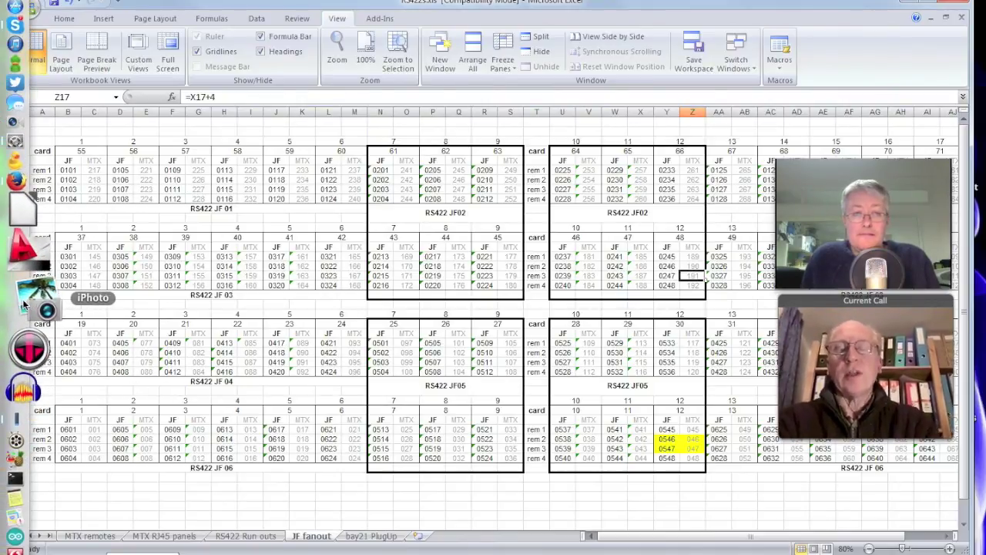
pyautogui.click(24, 302)
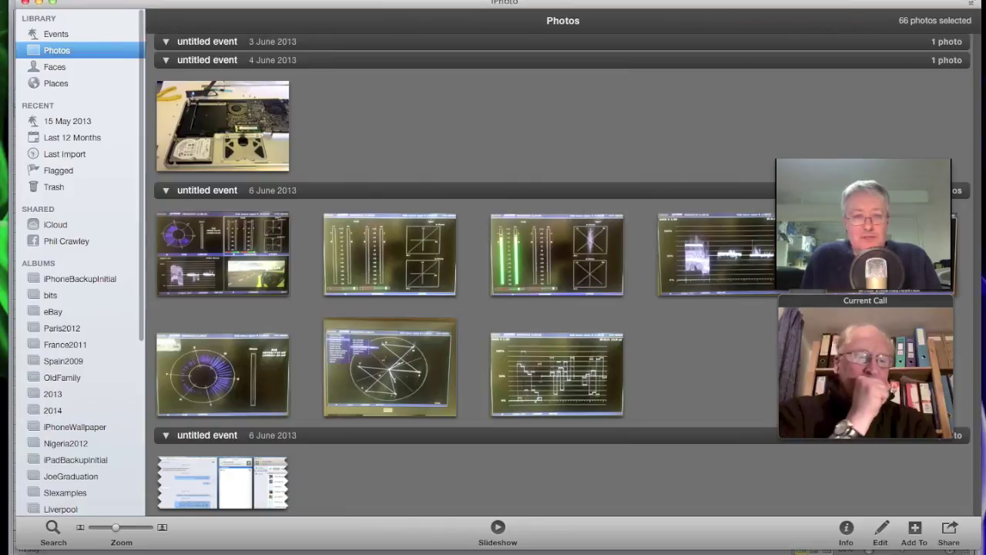
pyautogui.scroll(-2, 96, 416)
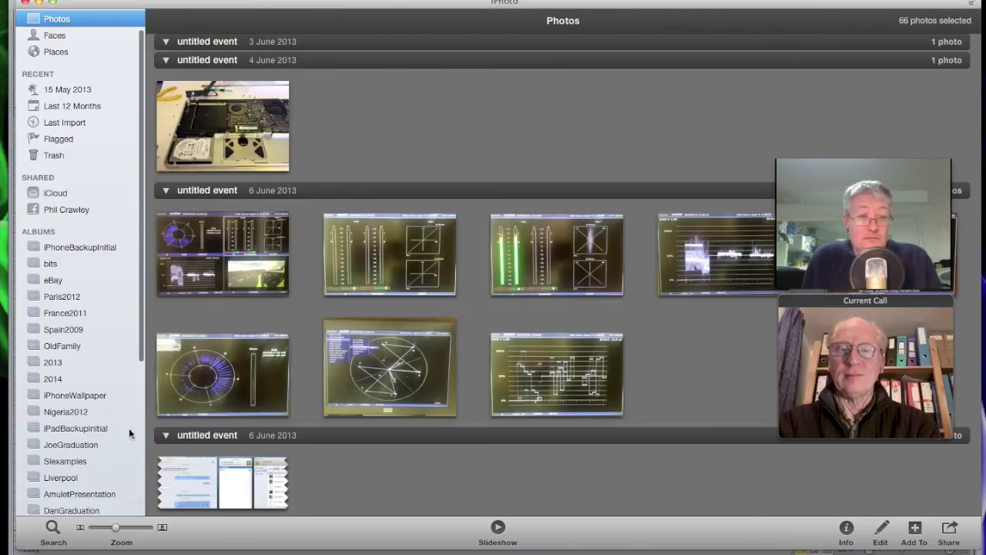
pyautogui.scroll(-10, 142, 476)
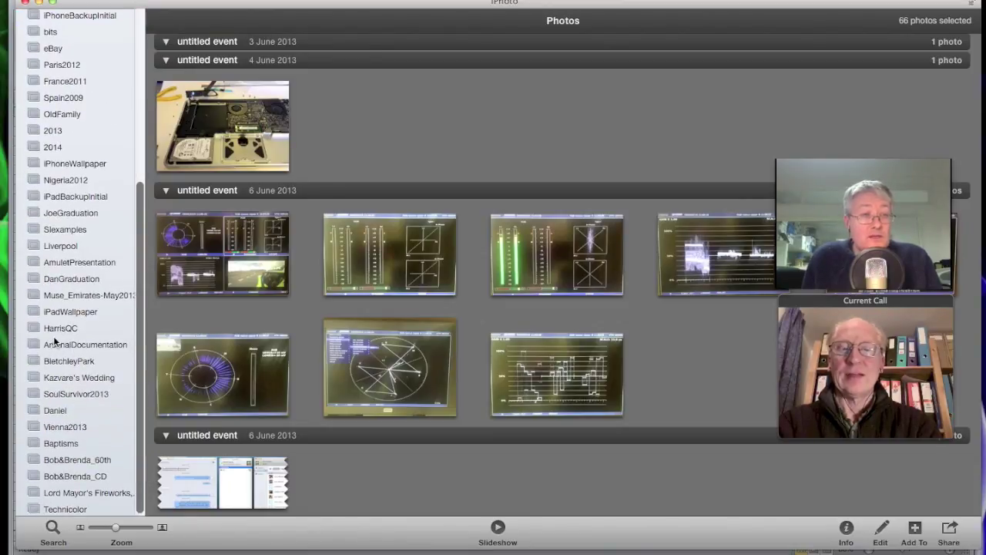
pyautogui.scroll(1, 51, 339)
pyautogui.scroll(1, 73, 282)
pyautogui.scroll(-2, 73, 288)
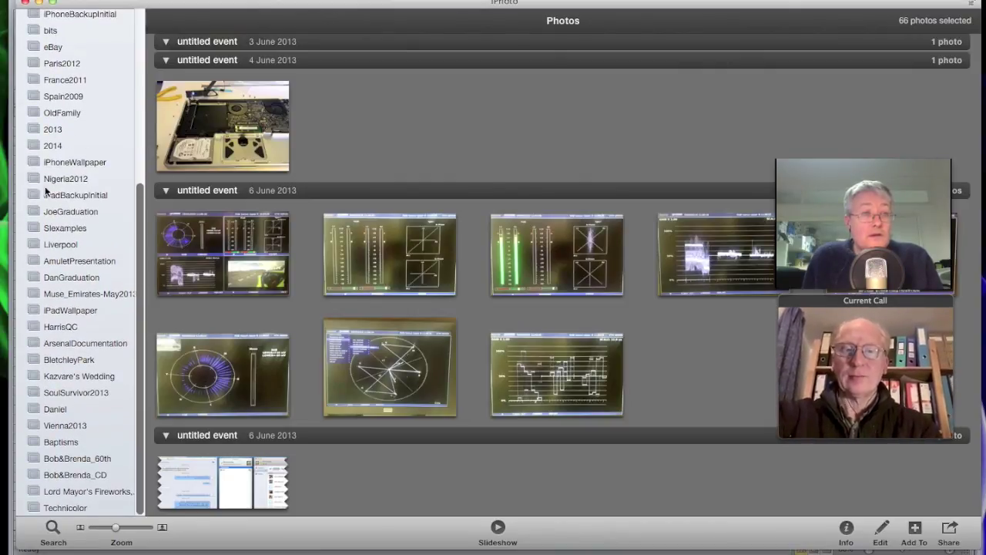
pyautogui.click(60, 229)
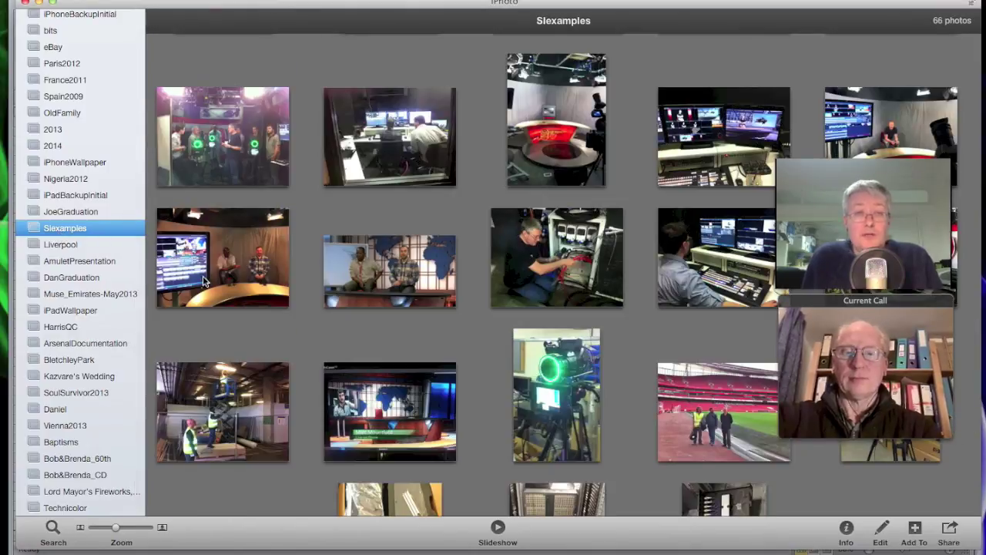
# Step: Find the photo of the uncabled router frame in an equipment rack, view it enlarged and return to the album
pyautogui.scroll(-5, 312, 316)
pyautogui.scroll(3, 602, 336)
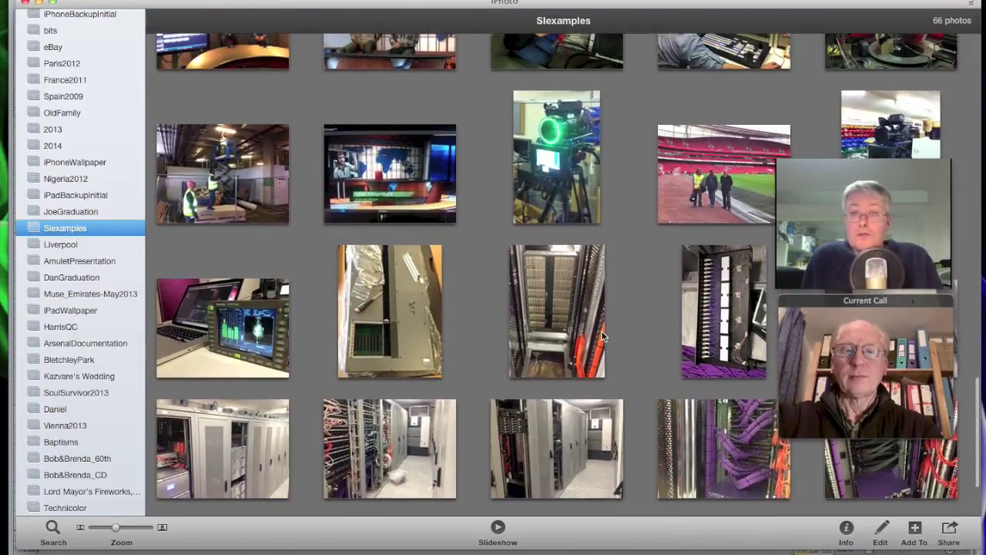
pyautogui.click(567, 319)
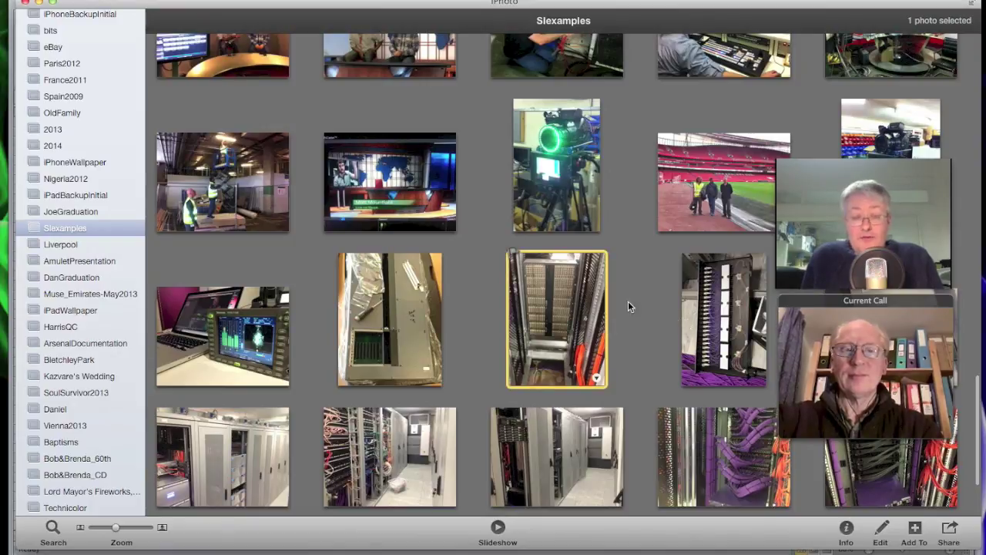
pyautogui.doubleClick(539, 278)
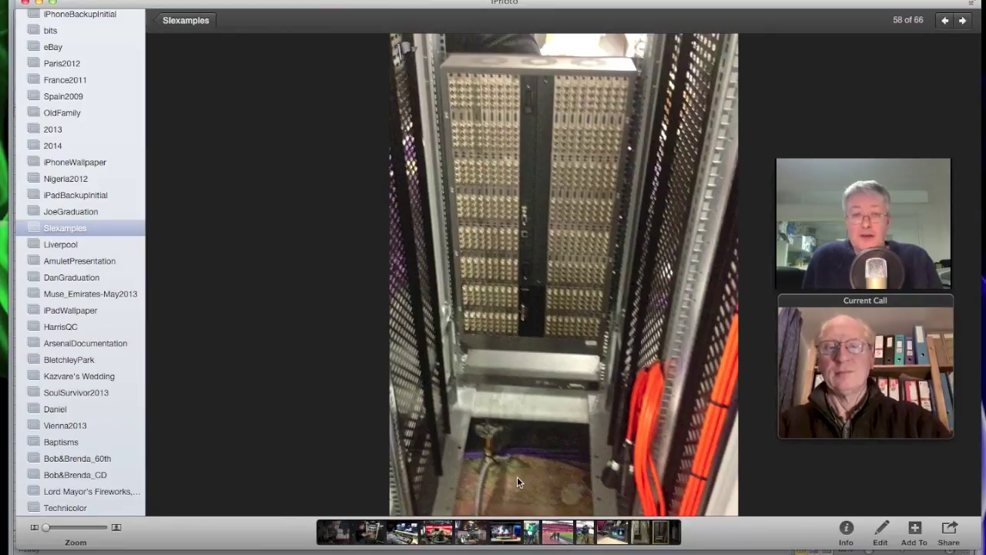
pyautogui.click(169, 21)
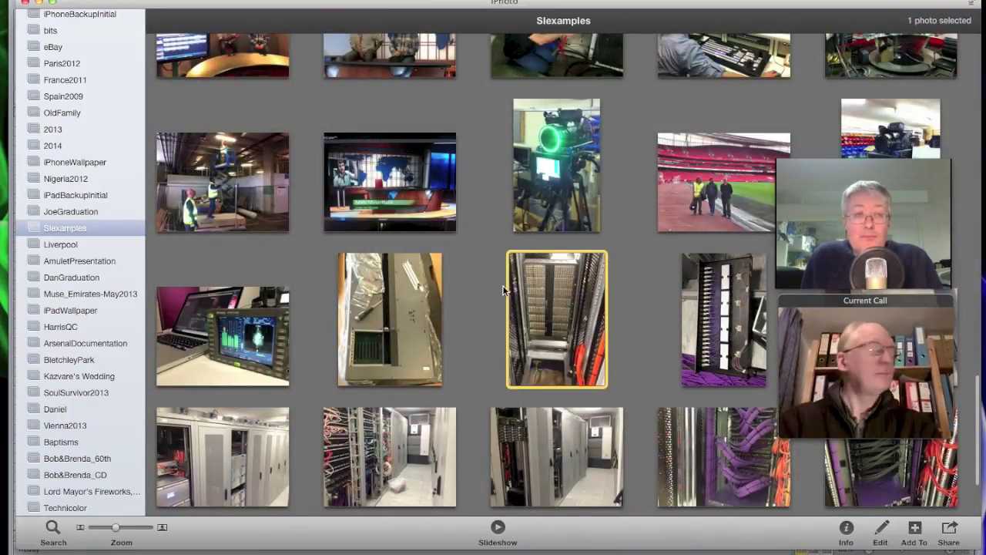
# Step: View the enlarged photo of the router bay with thick black cable looms, and return to the album
pyautogui.scroll(10, 502, 289)
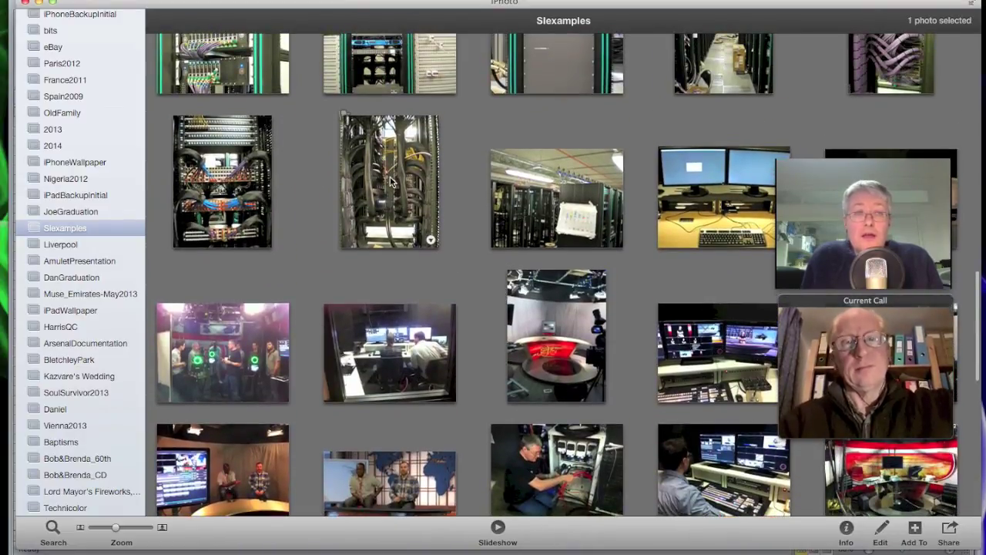
pyautogui.doubleClick(391, 181)
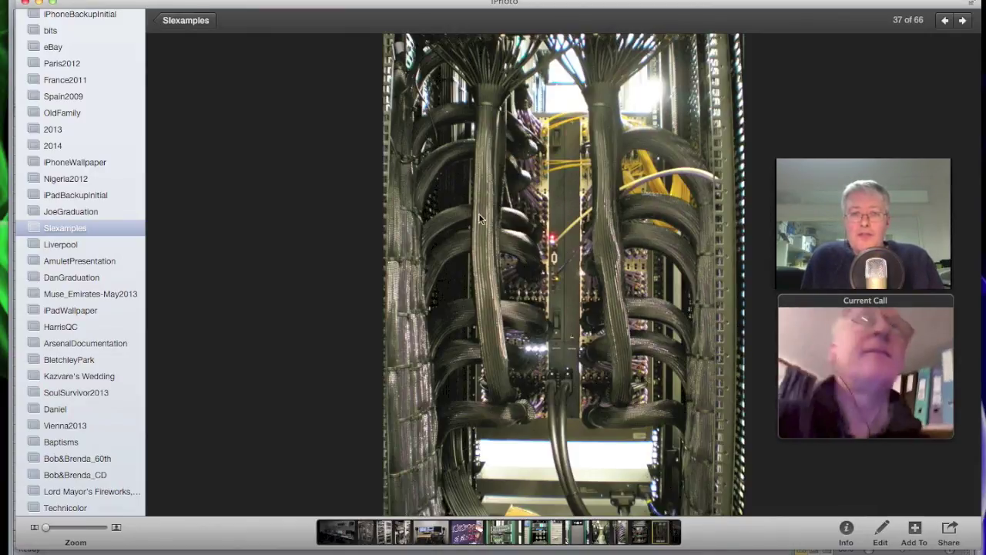
pyautogui.click(186, 21)
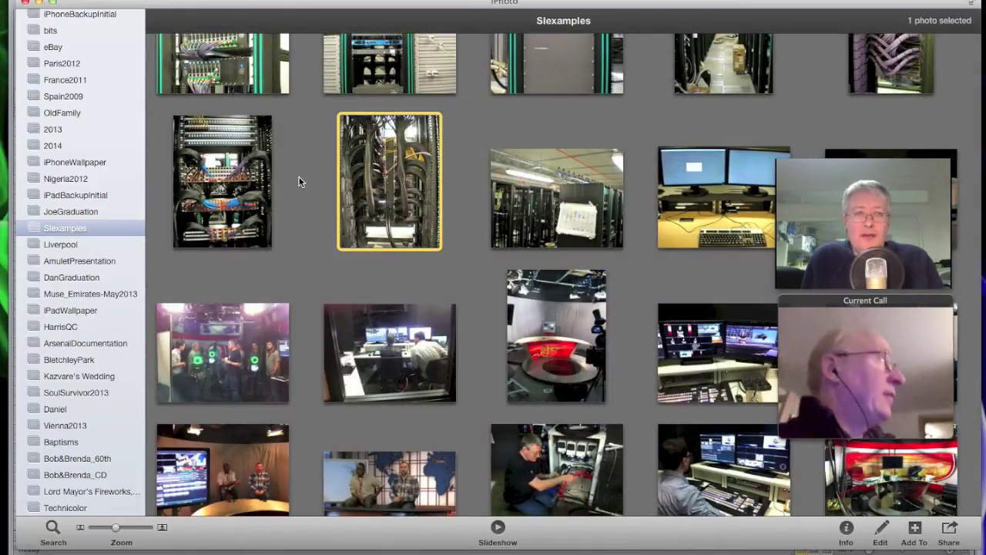
# Step: View the enlarged photo of the rack with patch panels and blue and purple fanned-out cables
pyautogui.scroll(1, 261, 179)
pyautogui.scroll(1, 260, 178)
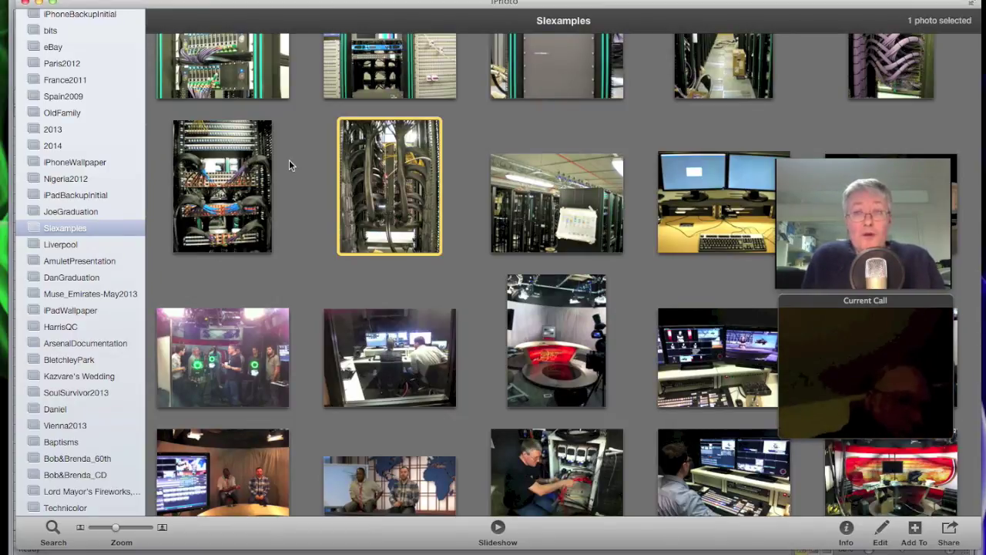
pyautogui.doubleClick(245, 190)
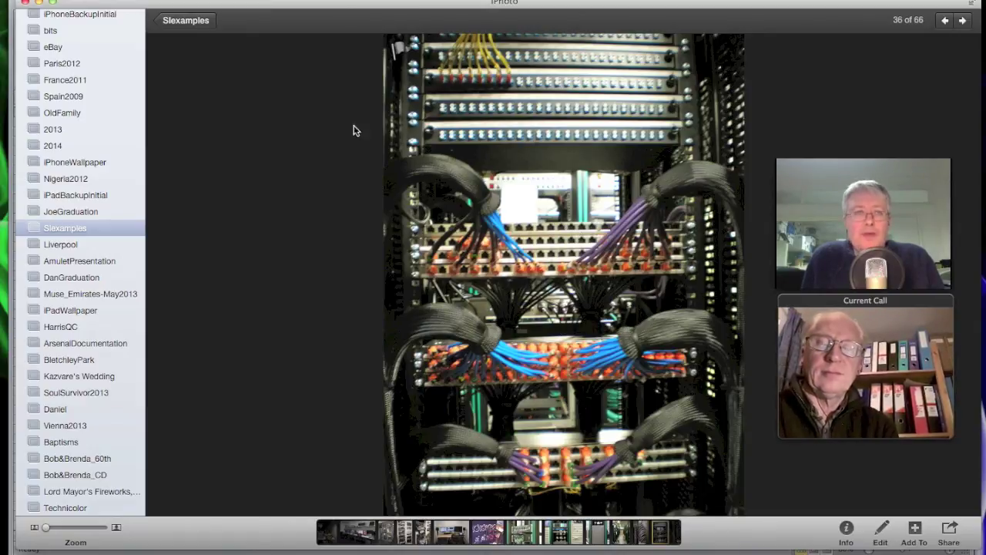
# Step: Put iPhoto away, return to Excel's JF fanout sheet and inspect the first jackfield numbers in the RS422 JF 01 block
pyautogui.click(39, 4)
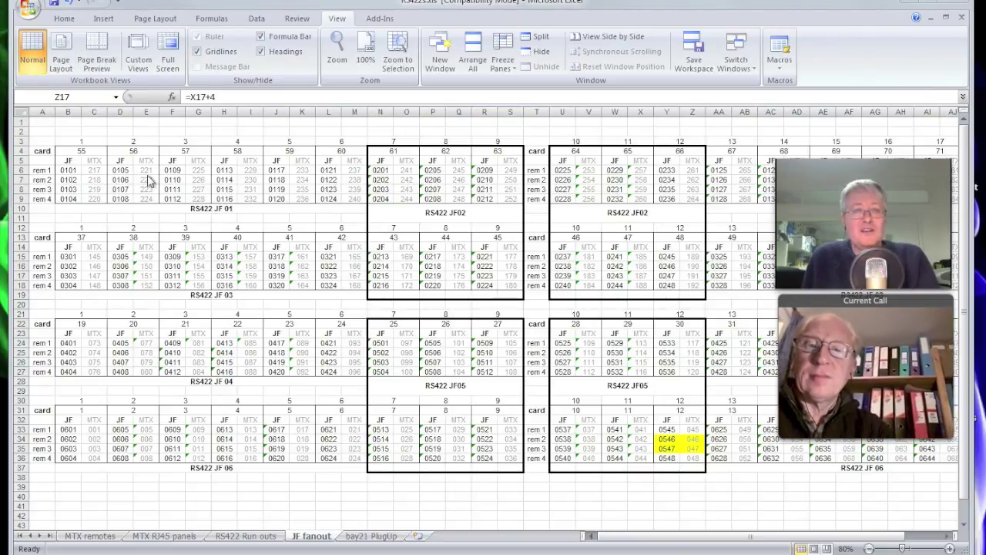
pyautogui.click(176, 170)
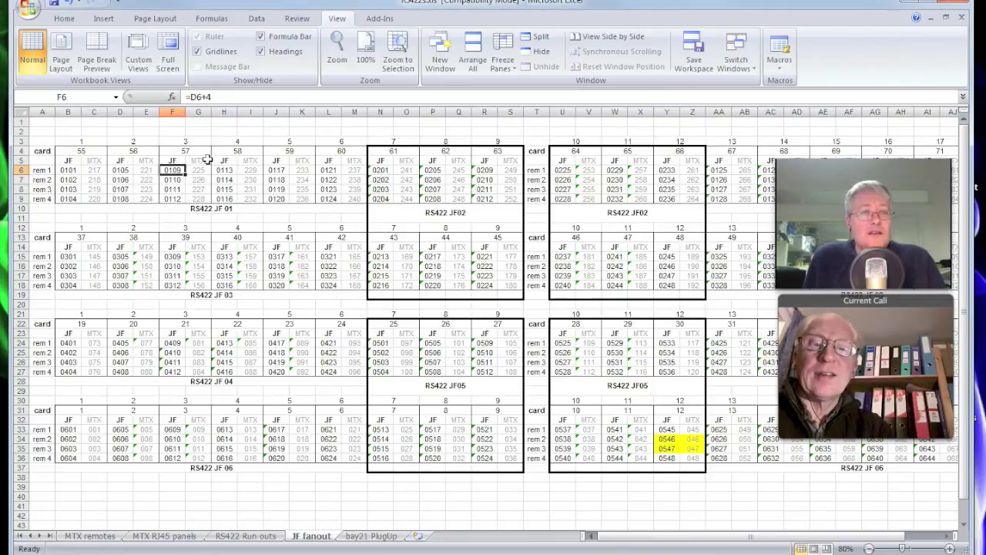
pyautogui.click(70, 171)
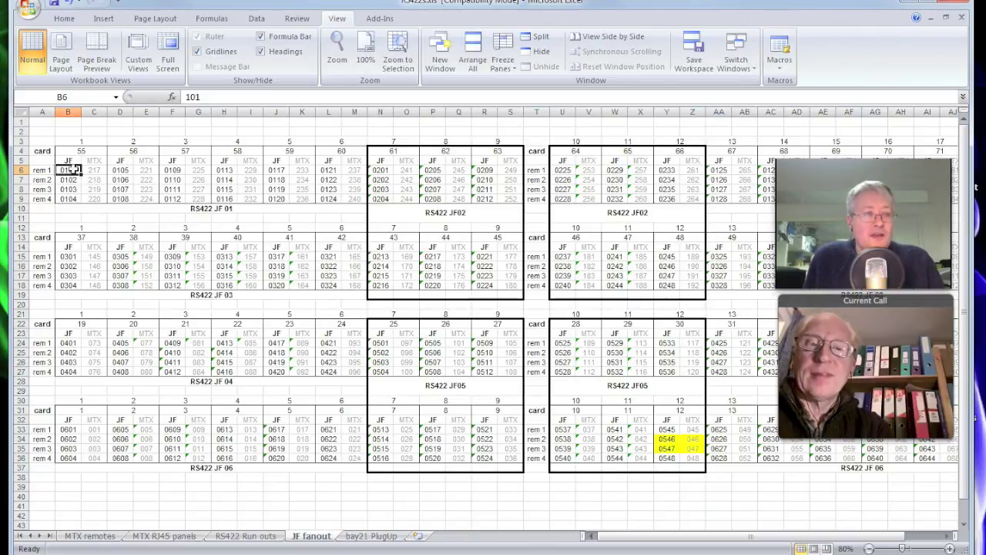
pyautogui.click(68, 198)
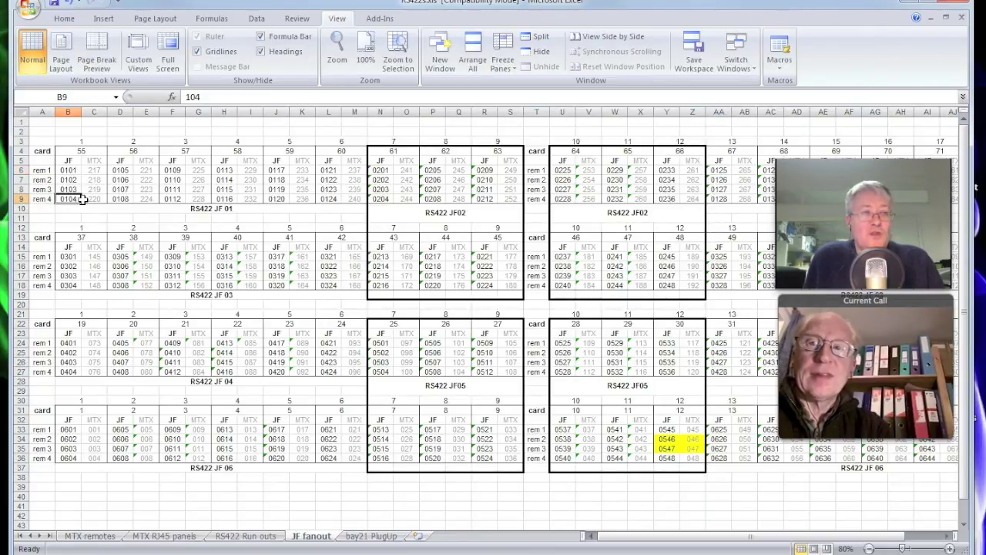
pyautogui.click(122, 171)
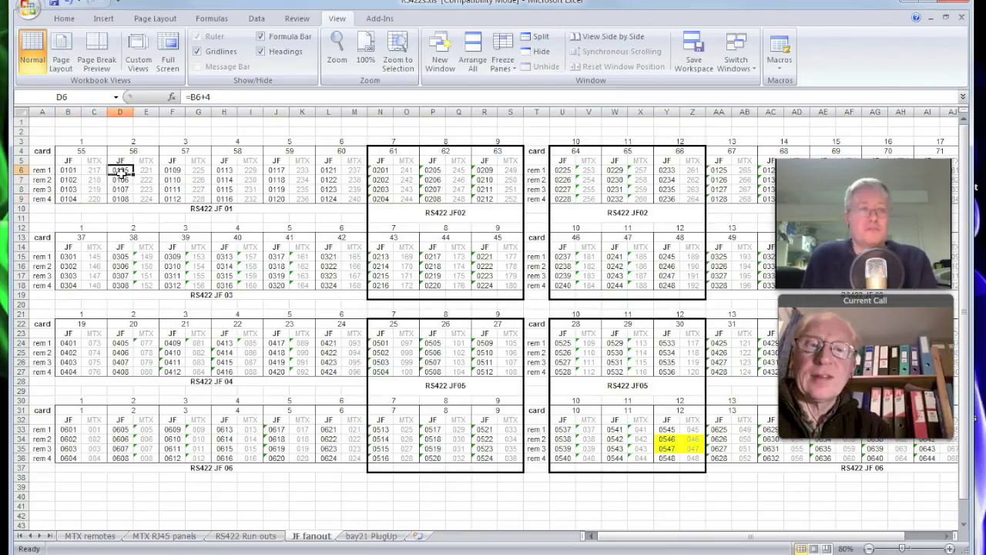
# Step: Examine the paired JF and MTX numbers from card 56 through card 60 in the RS422 JF 01 block
pyautogui.click(155, 171)
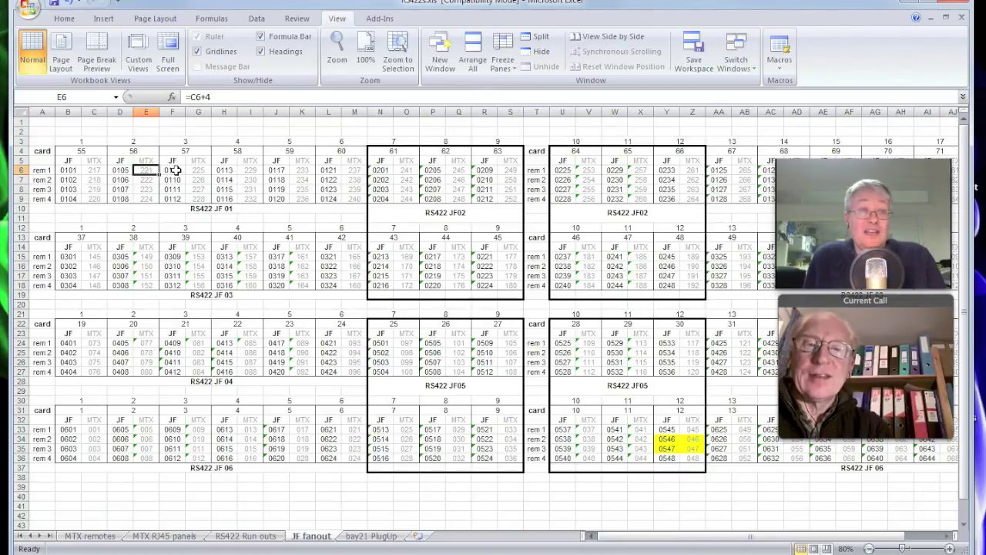
pyautogui.click(176, 170)
pyautogui.click(205, 169)
pyautogui.click(177, 179)
pyautogui.click(197, 179)
pyautogui.click(224, 170)
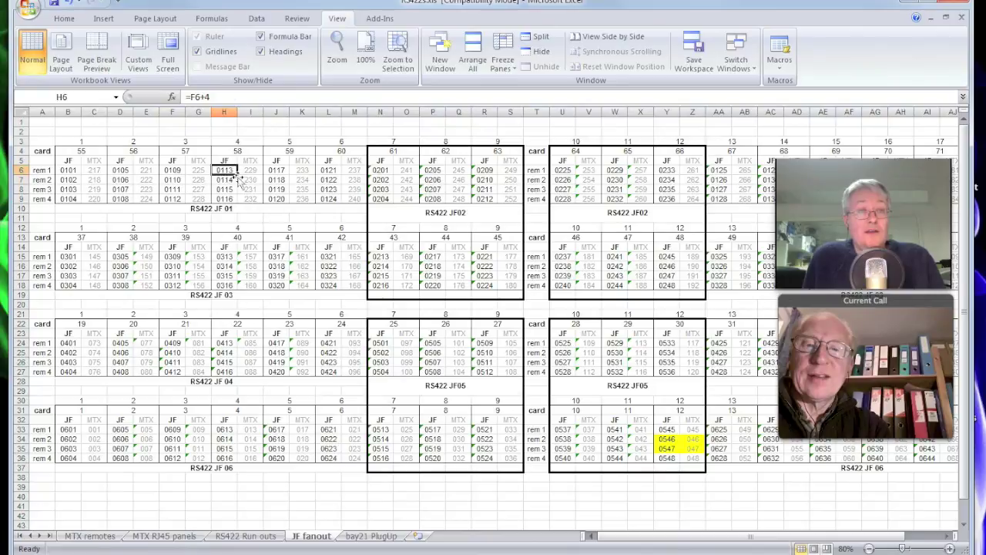
pyautogui.click(248, 181)
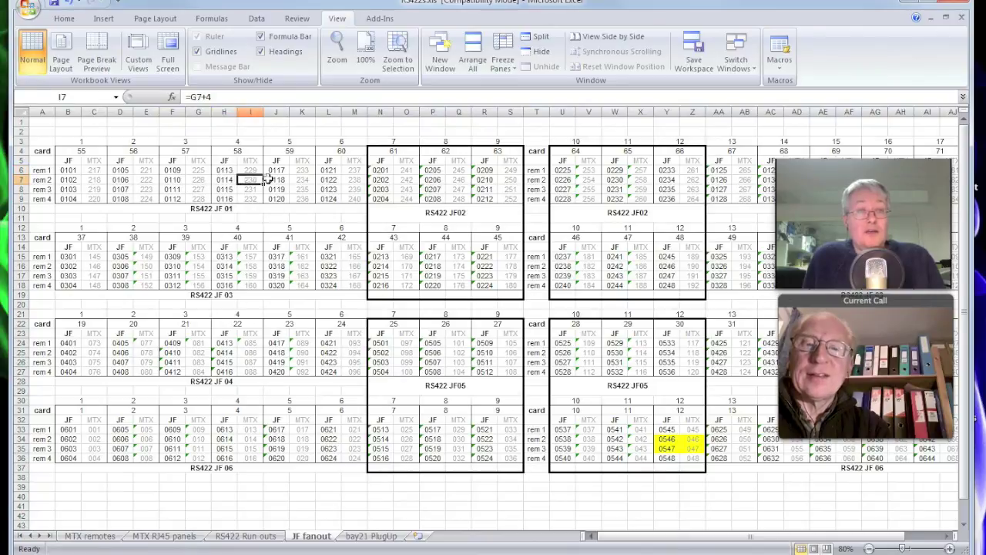
pyautogui.click(357, 200)
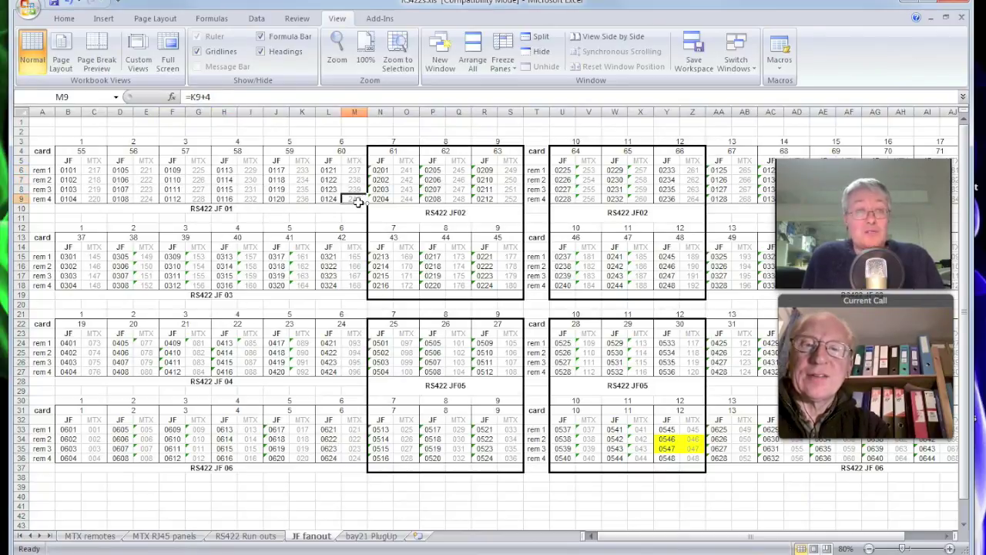
pyautogui.click(310, 229)
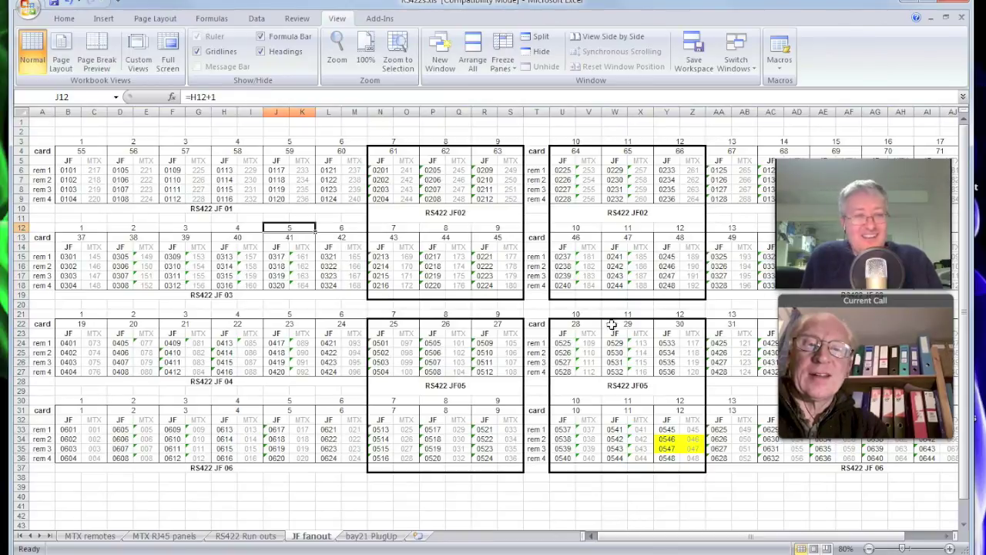
pyautogui.click(443, 493)
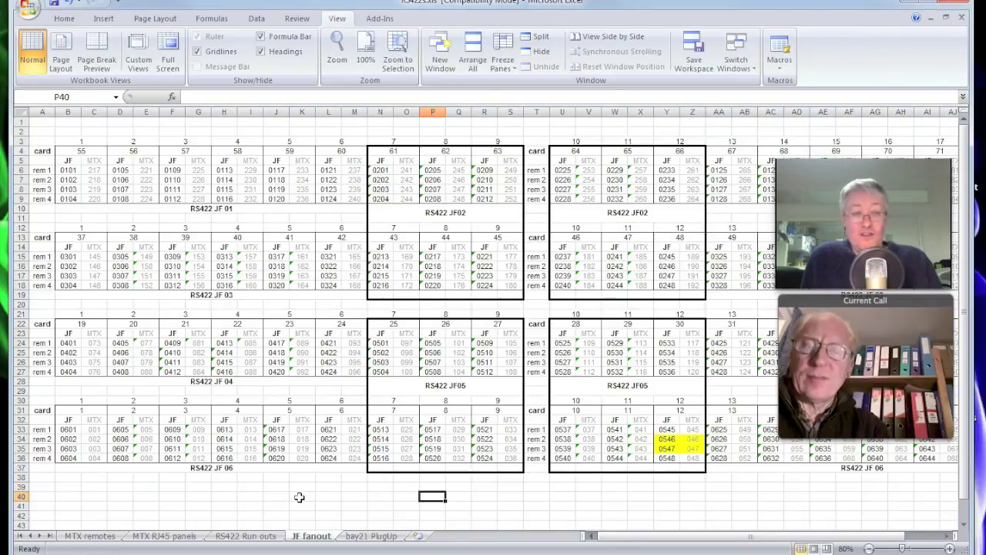
# Step: Look through the RS422 Run outs, MTX RJ45 panels and MTX remotes sheets, and return to the JF fanout sheet
pyautogui.click(247, 536)
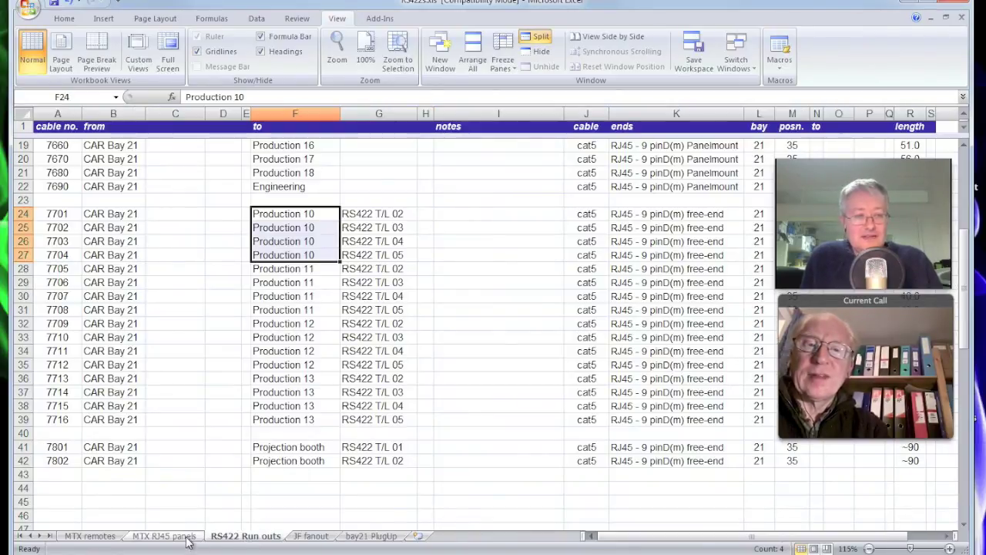
pyautogui.click(146, 536)
pyautogui.click(112, 534)
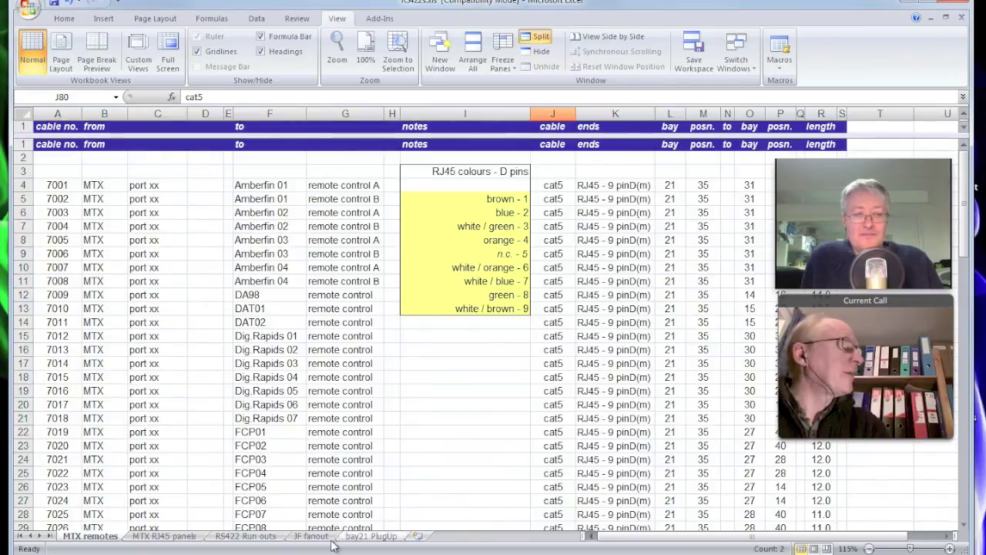
pyautogui.click(322, 536)
pyautogui.click(327, 477)
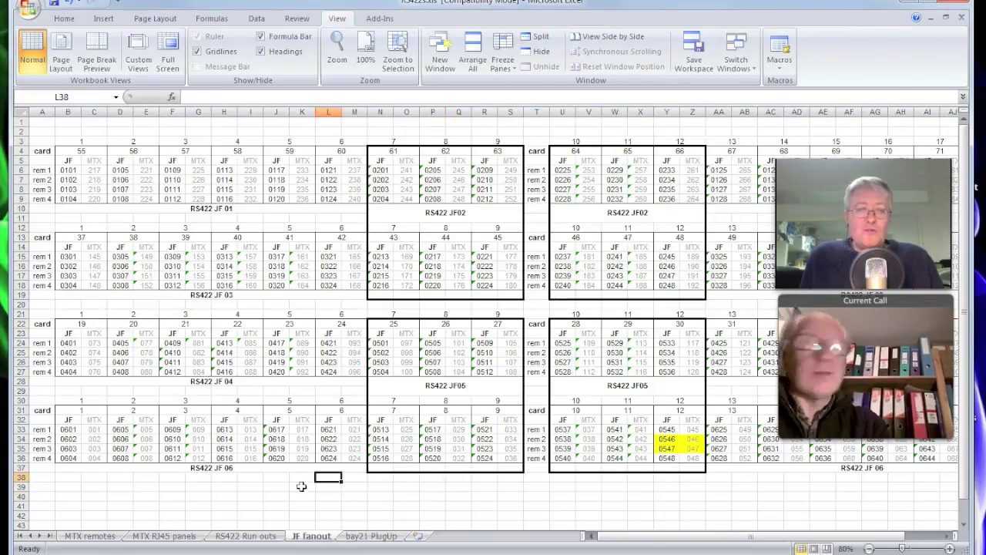
pyautogui.click(300, 487)
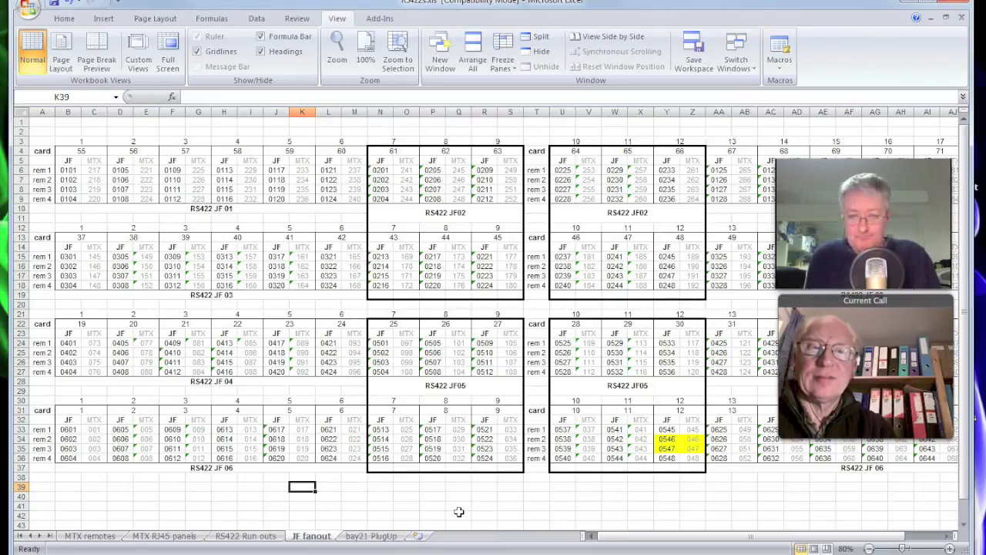
# Step: Switch to Firefox and view The Engineer's Bench Podcast site, followed by the Waters Consulting home page
pyautogui.moveTo(17, 399)
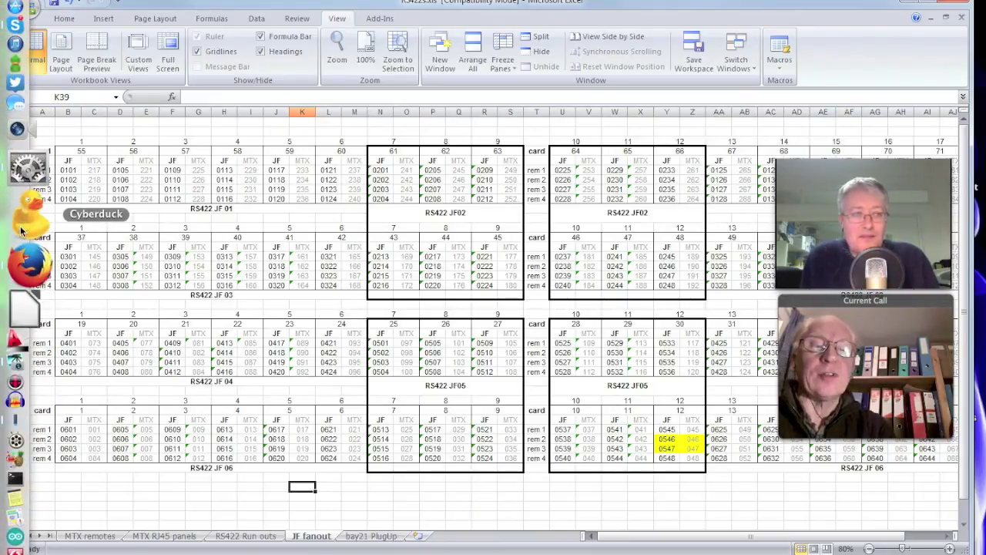
pyautogui.click(25, 243)
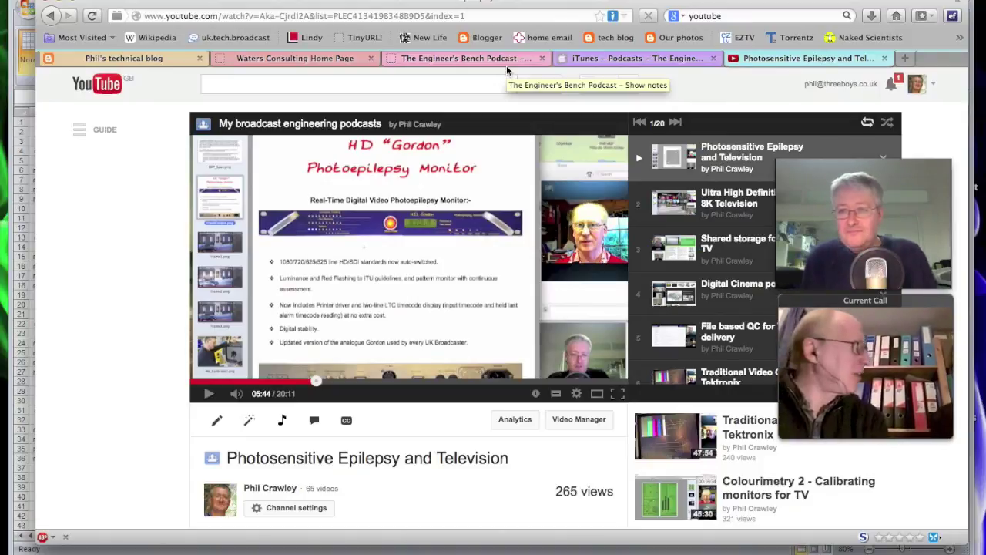
pyautogui.click(438, 61)
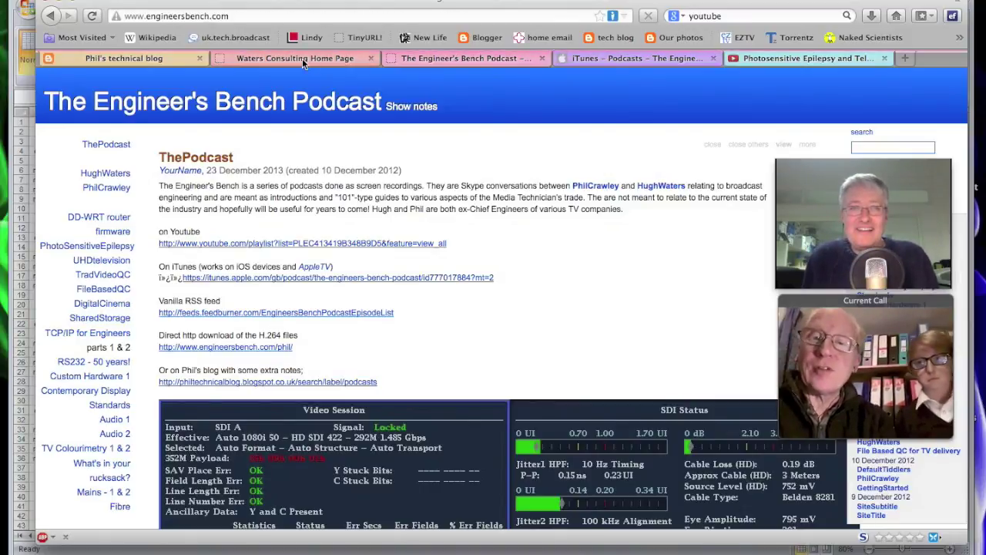
pyautogui.click(284, 59)
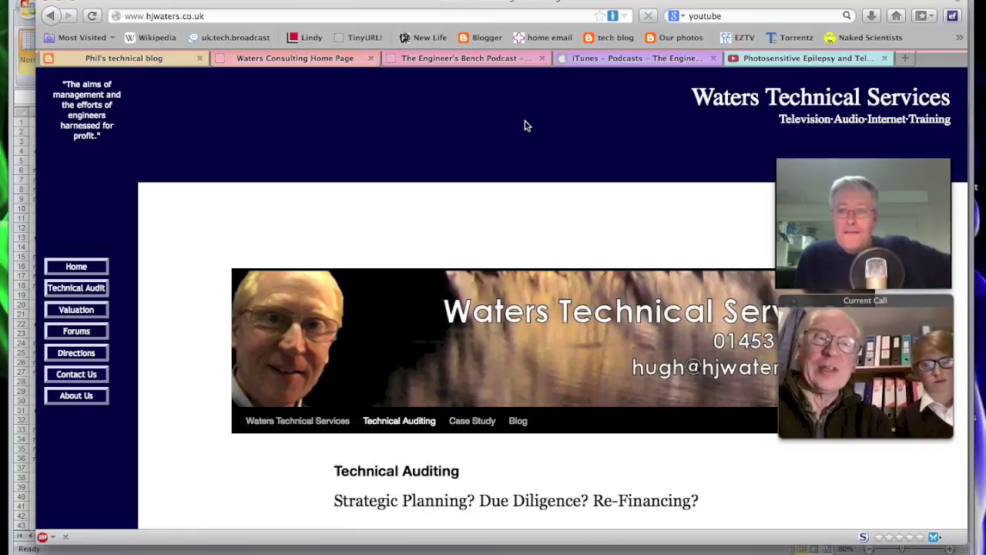